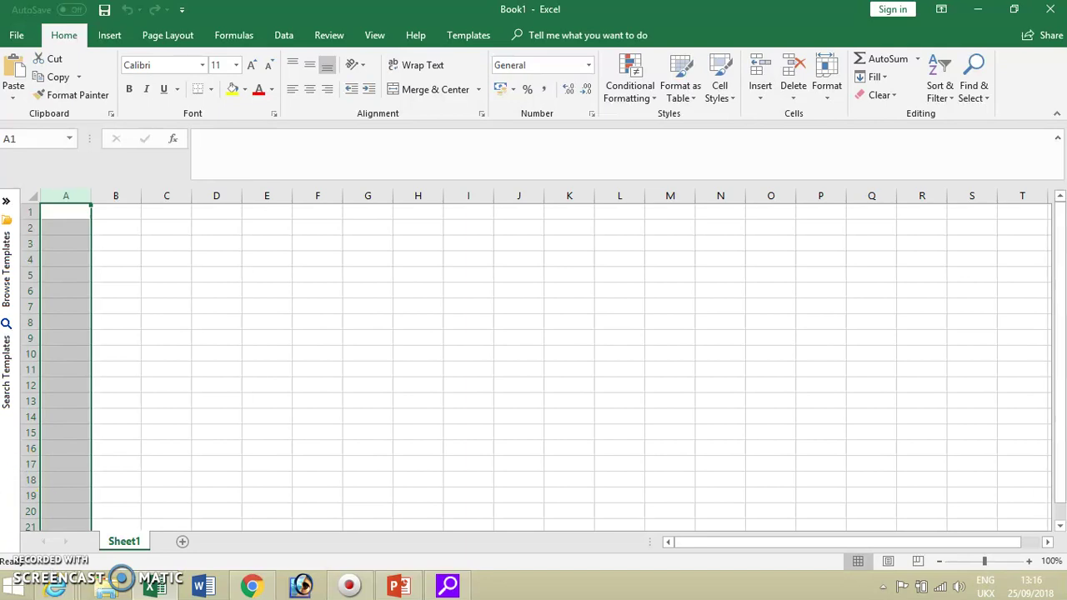
# Step: Select columns D, G and I to M one at a time, rows 6 and 8, and cells D3 and H5
pyautogui.click(214, 195)
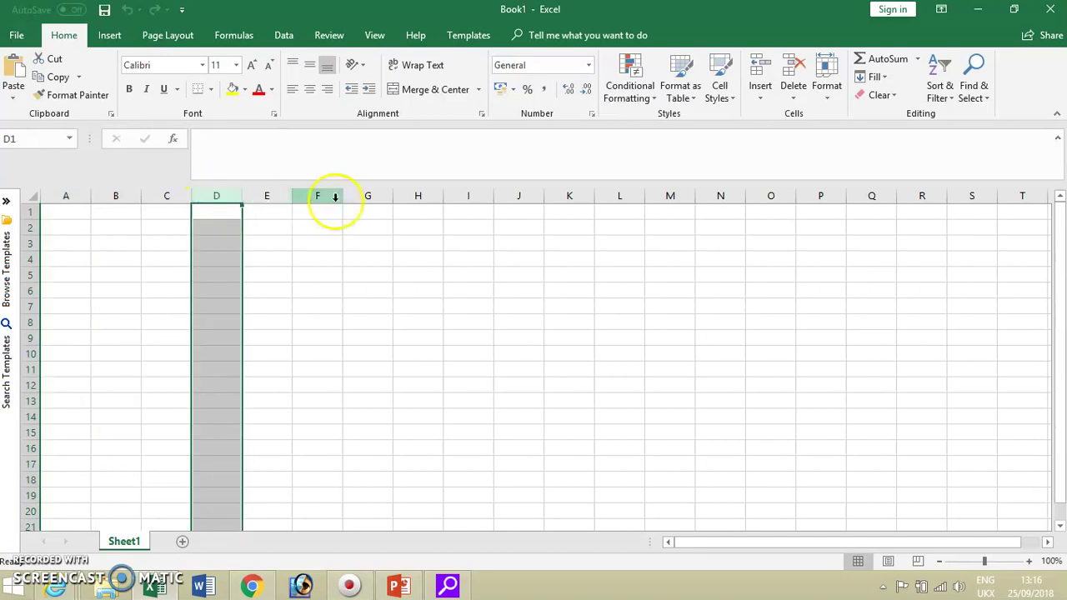
pyautogui.click(369, 197)
pyautogui.click(467, 196)
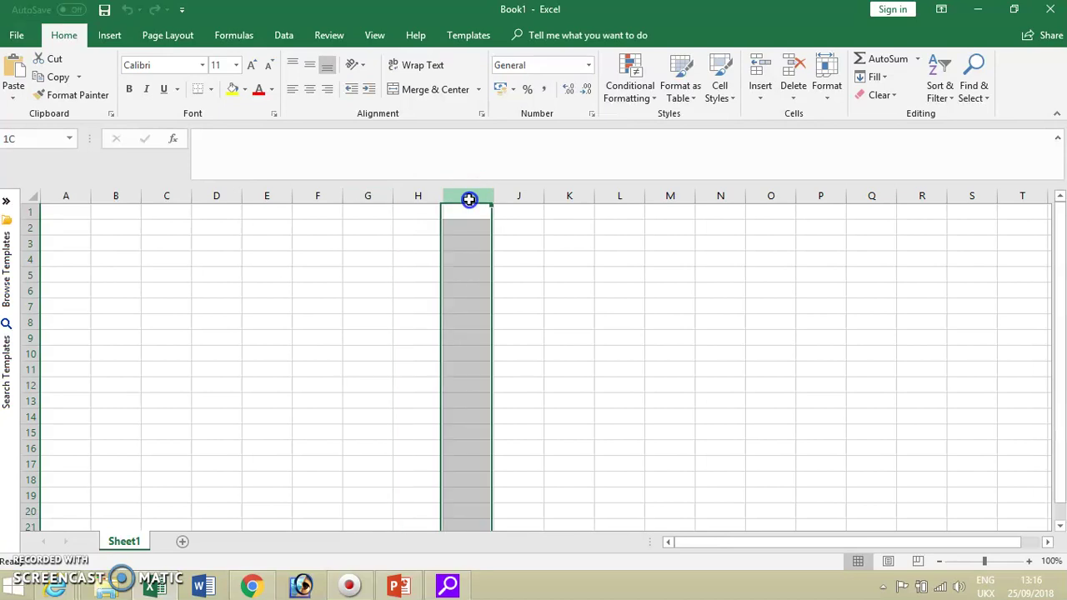
pyautogui.click(519, 196)
pyautogui.click(564, 199)
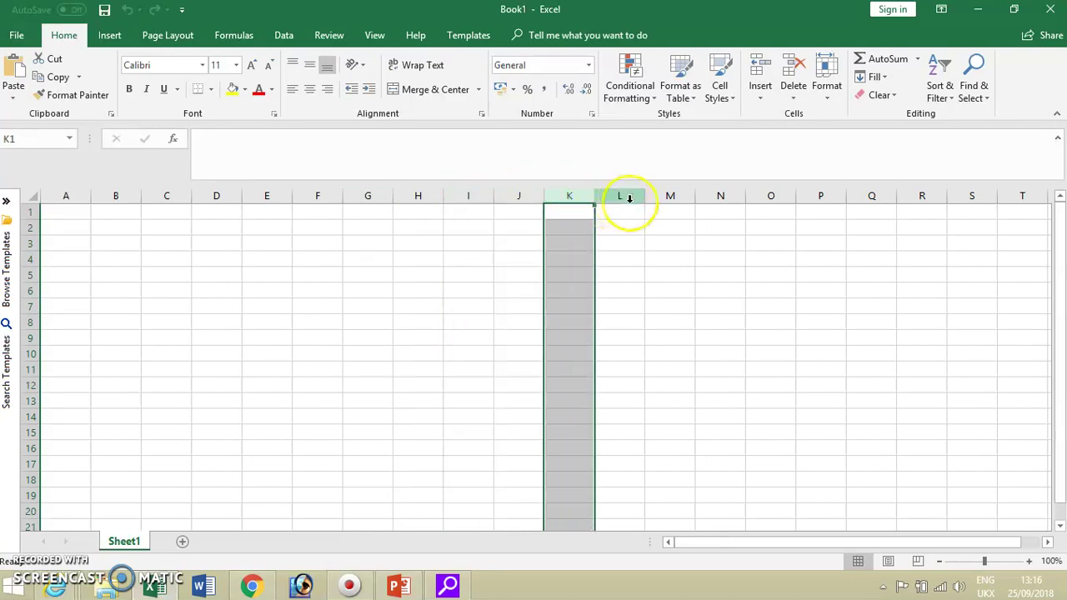
pyautogui.click(624, 200)
pyautogui.click(670, 198)
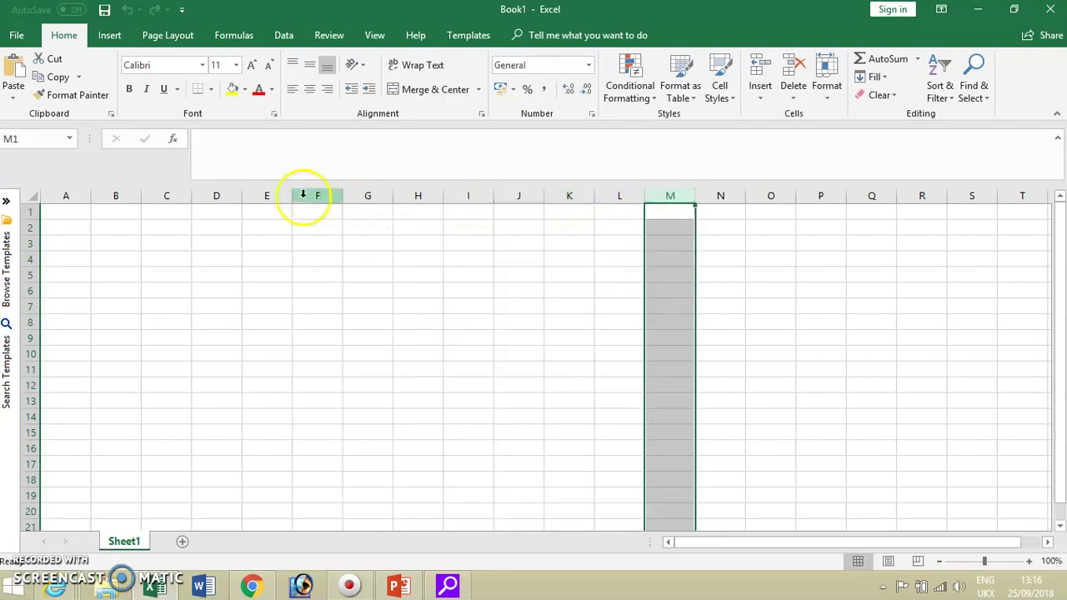
pyautogui.click(29, 291)
pyautogui.click(28, 322)
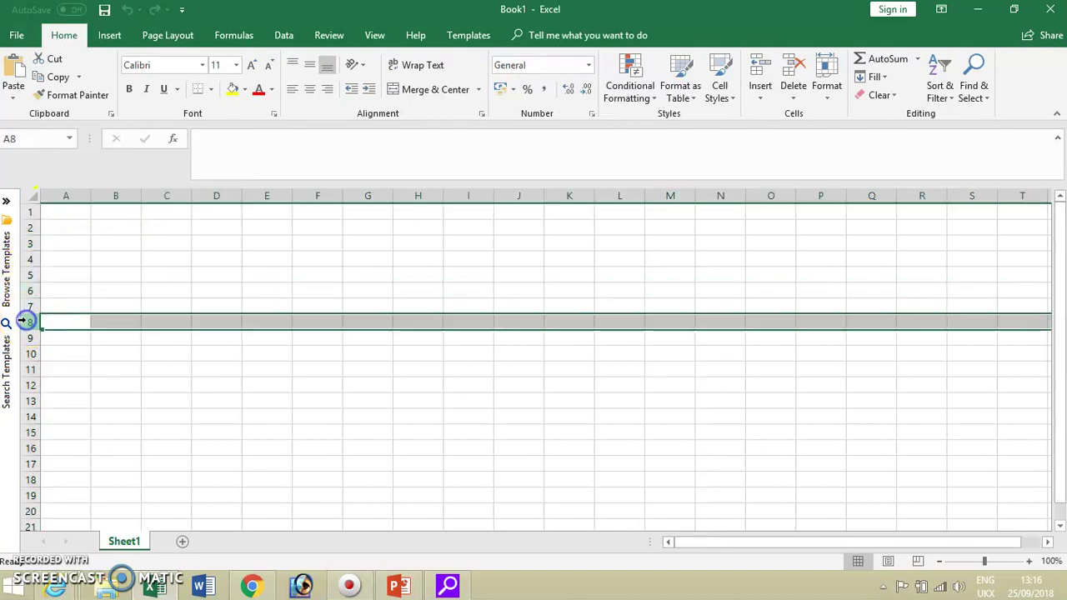
pyautogui.click(215, 245)
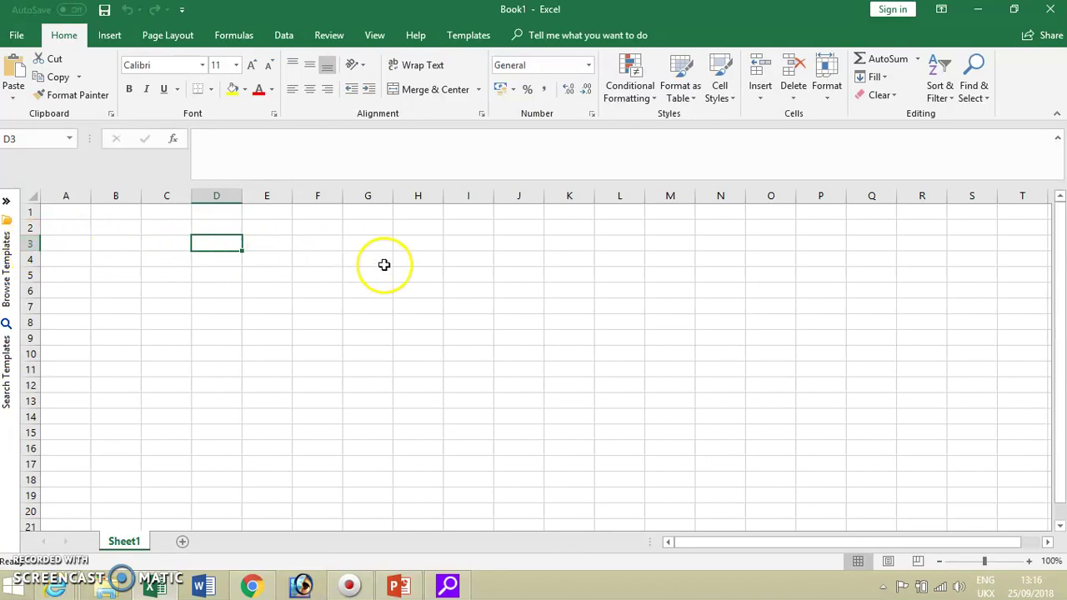
pyautogui.click(417, 273)
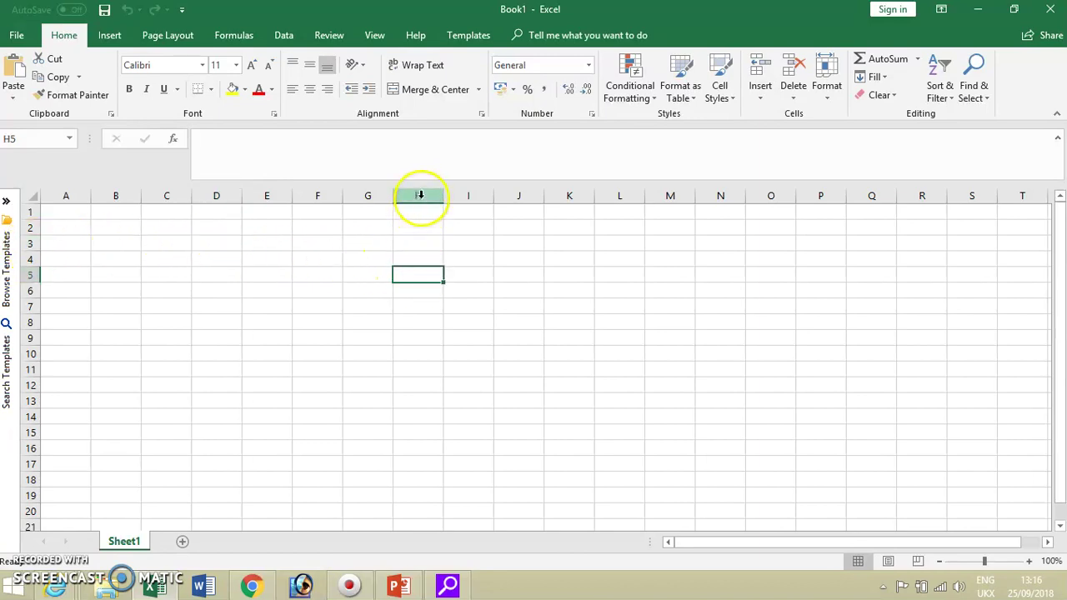
# Step: Paste the copied table of monthly figures for Beijing, London, Moscow and New York starting at cell B5
pyautogui.click(25, 138)
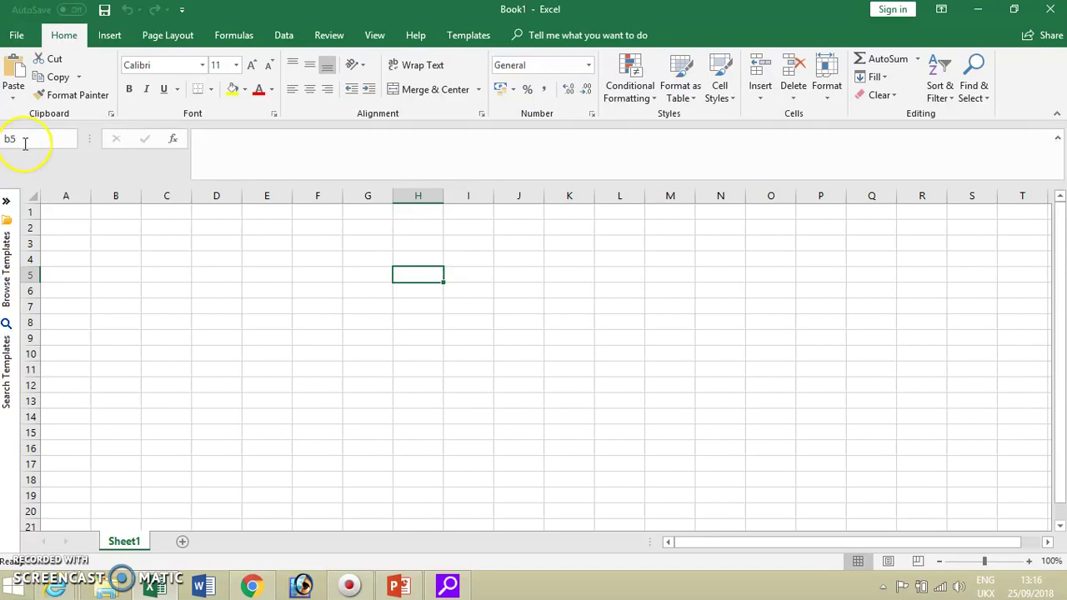
pyautogui.press('Return')
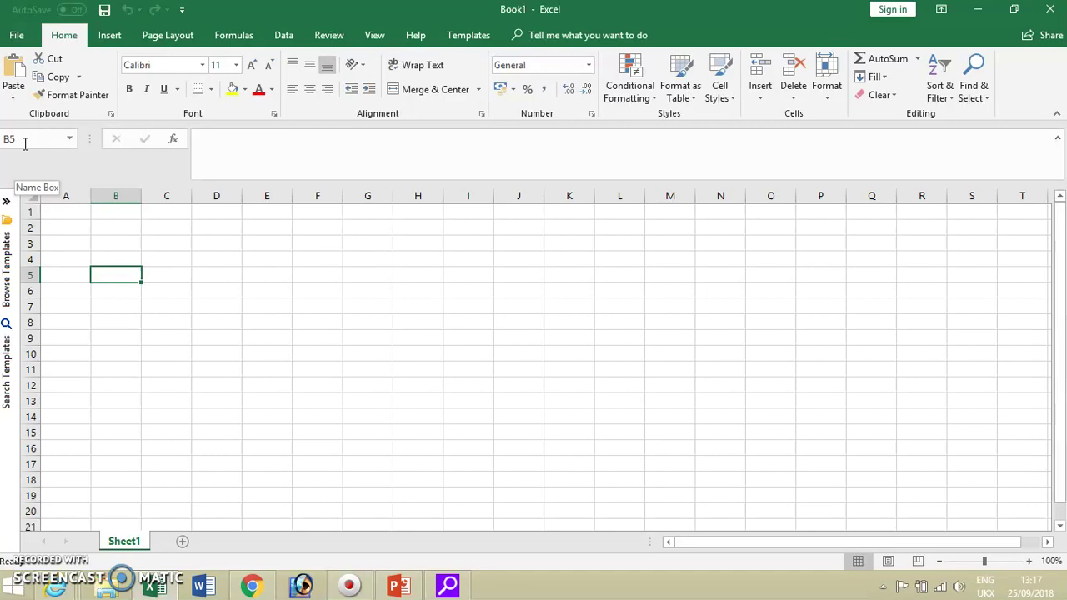
pyautogui.write('Beijing\tLondon\tMoscow\tNew York January\t3.9\t48\t34.4\t83.6 February\t4.7\t38.9\t29\t78.8 March\t8.2\t39.9\t32.7\t98.5 April\t18.4\t42.2\t38.2\t93.4 May\t33\t47.3\t51\t106 June\t78.1\t52.1\t65.6\t84.5 July\t224.3\t59.5\t81.5\t105 August\t170\t57.2\t71.8\t104.3 September\t58.4\t55.4\t57.7\t91.2 October\t18\t62\t50.4\t83.5 November\t9.3\t59\t44.1\t106.6 December\t2.7\t52.9\t42.4\t92.3')
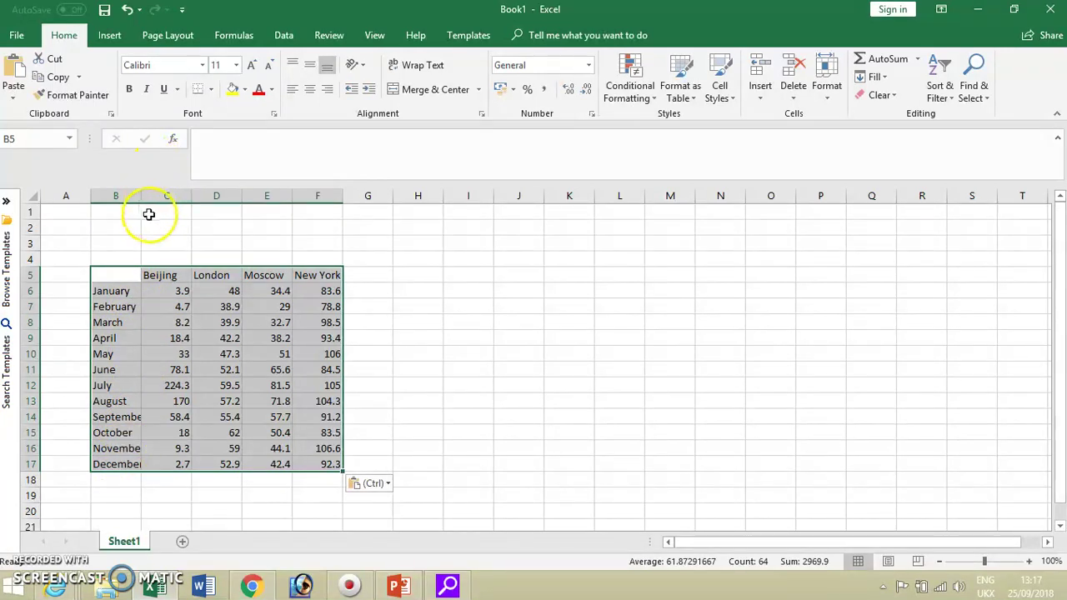
# Step: Try widening column B manually to about twice its width, and undo the change
pyautogui.moveTo(141, 195); pyautogui.dragTo(192, 195)
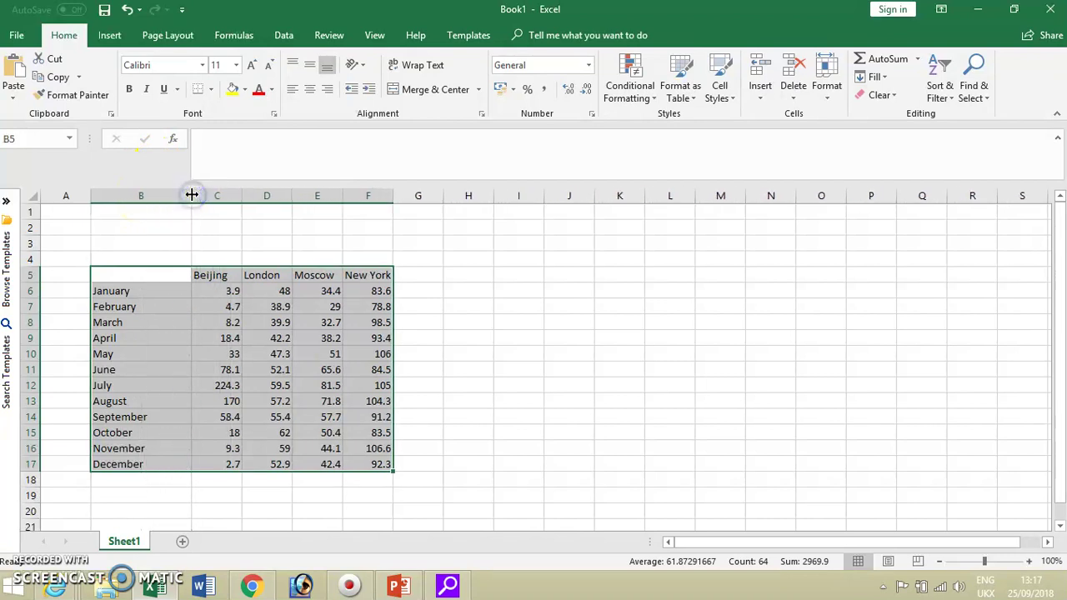
pyautogui.click(214, 192)
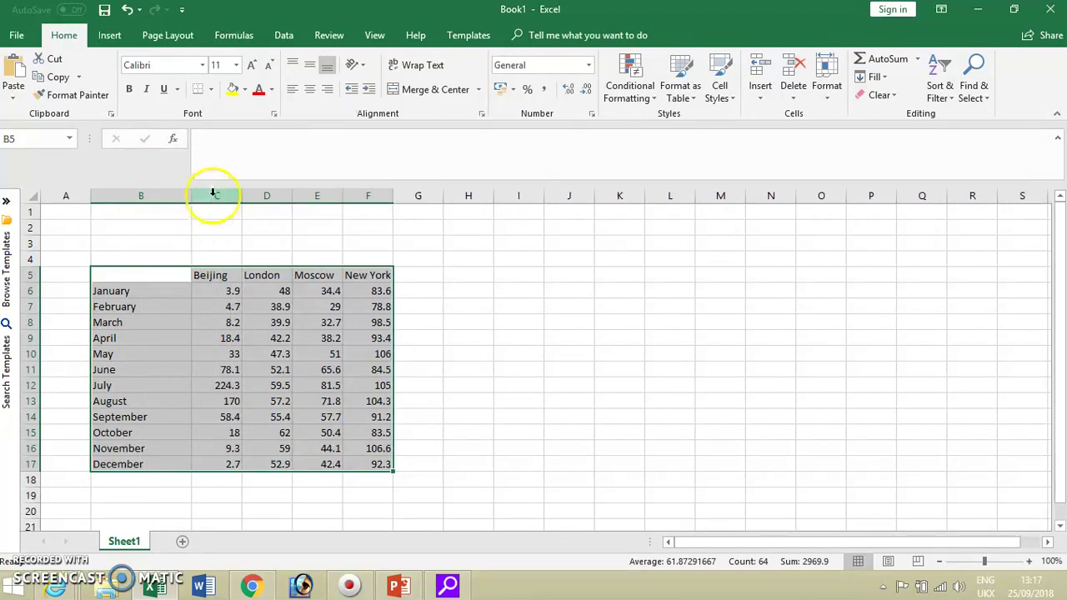
pyautogui.hotkey('ctrl', 'z')
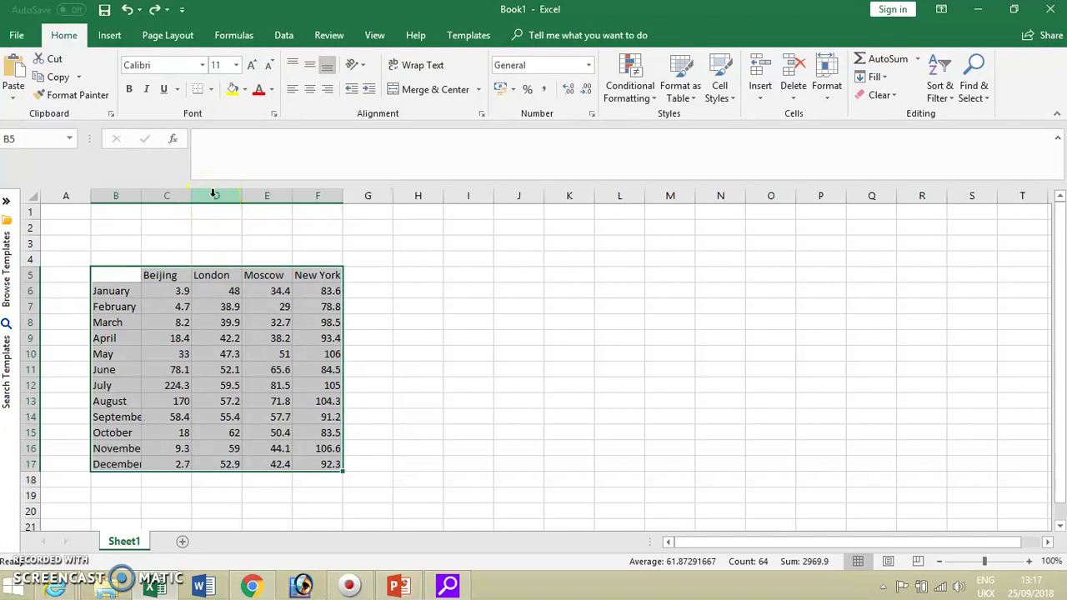
# Step: AutoFit the width of column B to the month names and deselect the table
pyautogui.click(142, 195)
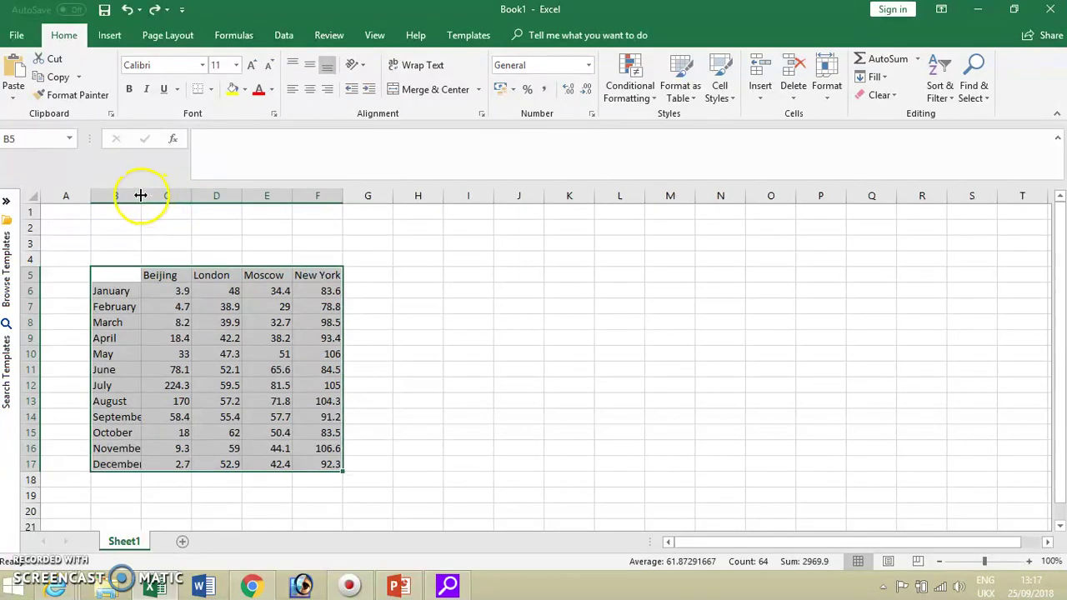
pyautogui.doubleClick(140, 195)
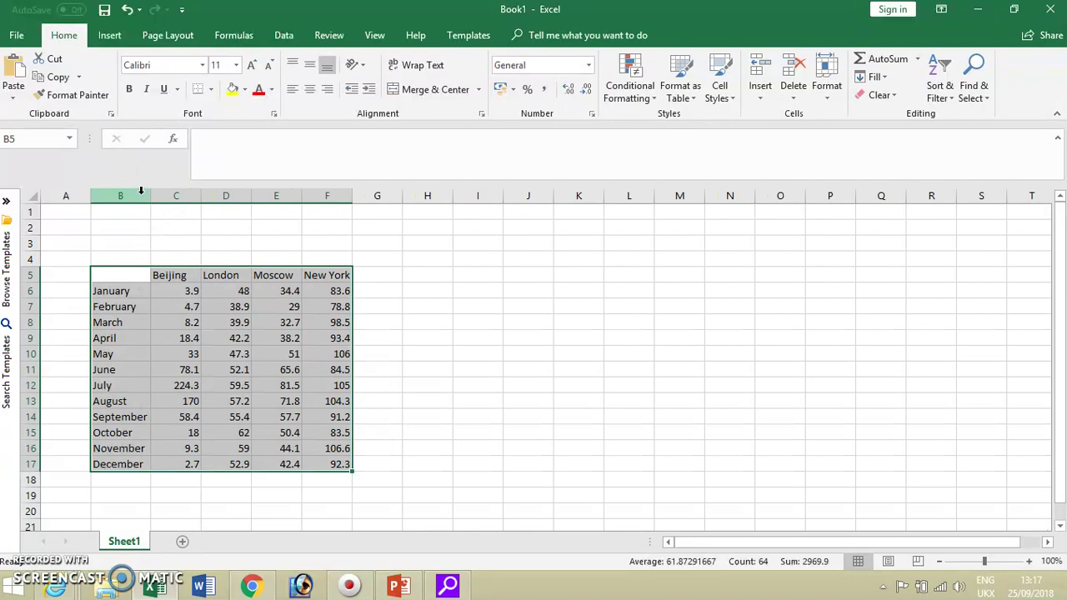
pyautogui.click(434, 320)
# Step: Make the city headings in B5:F5 bold and red
pyautogui.moveTo(132, 275); pyautogui.dragTo(327, 276)
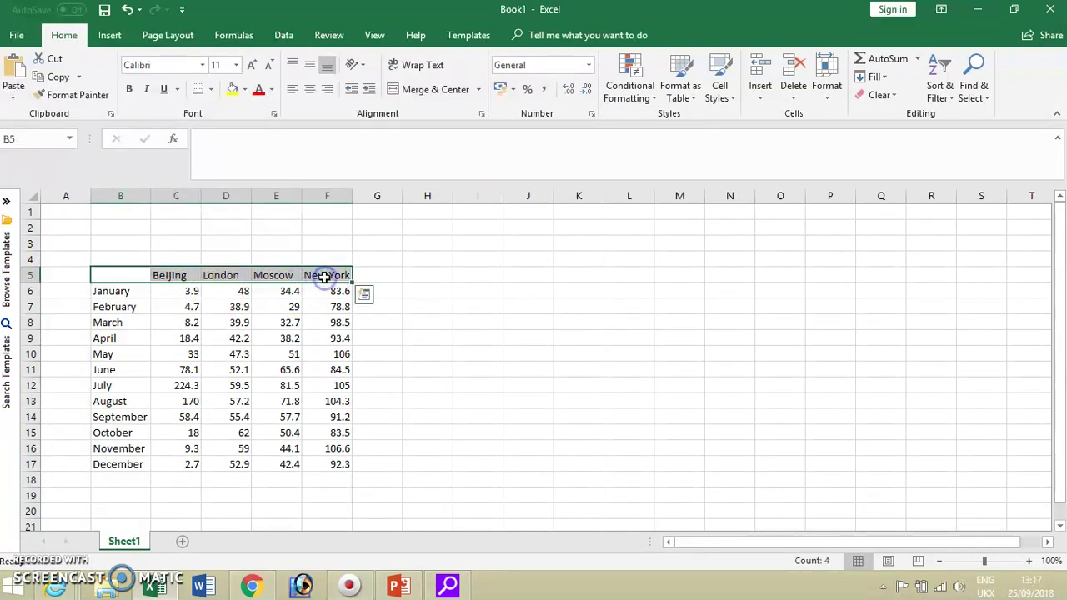
pyautogui.click(129, 89)
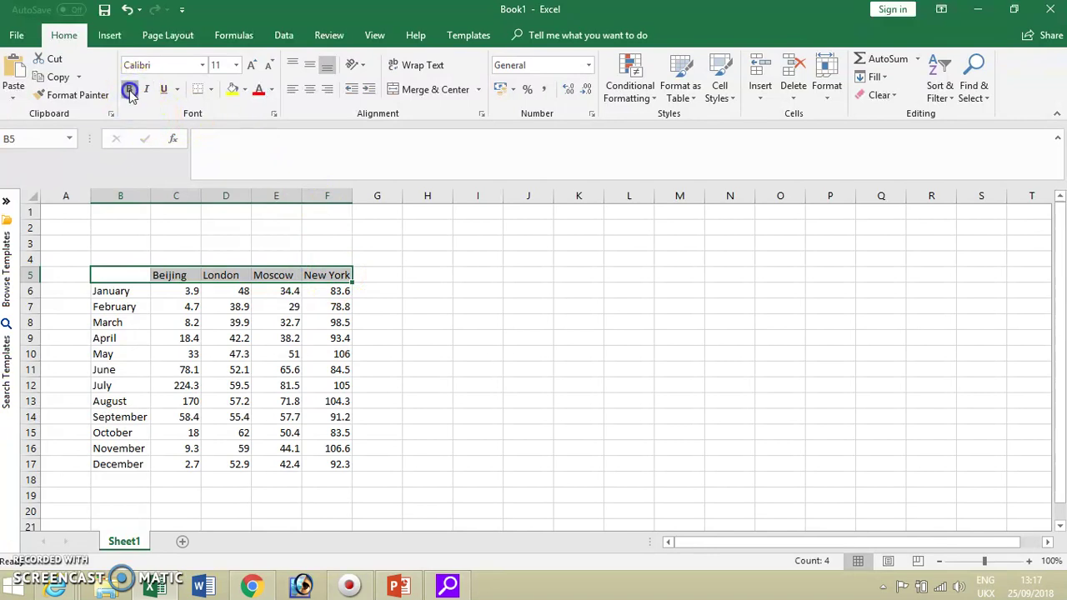
pyautogui.click(260, 90)
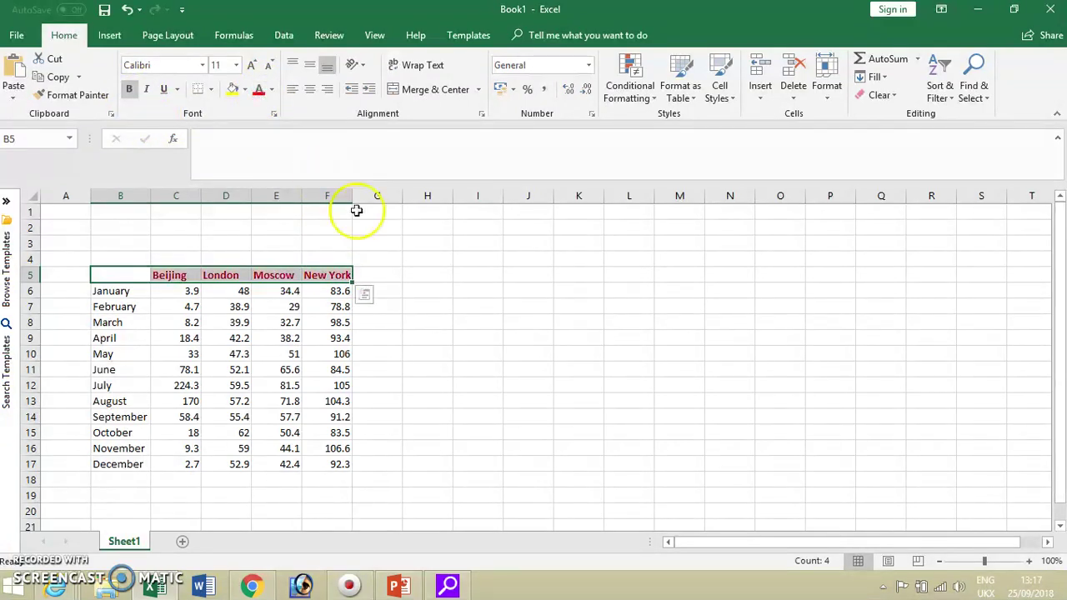
pyautogui.click(489, 274)
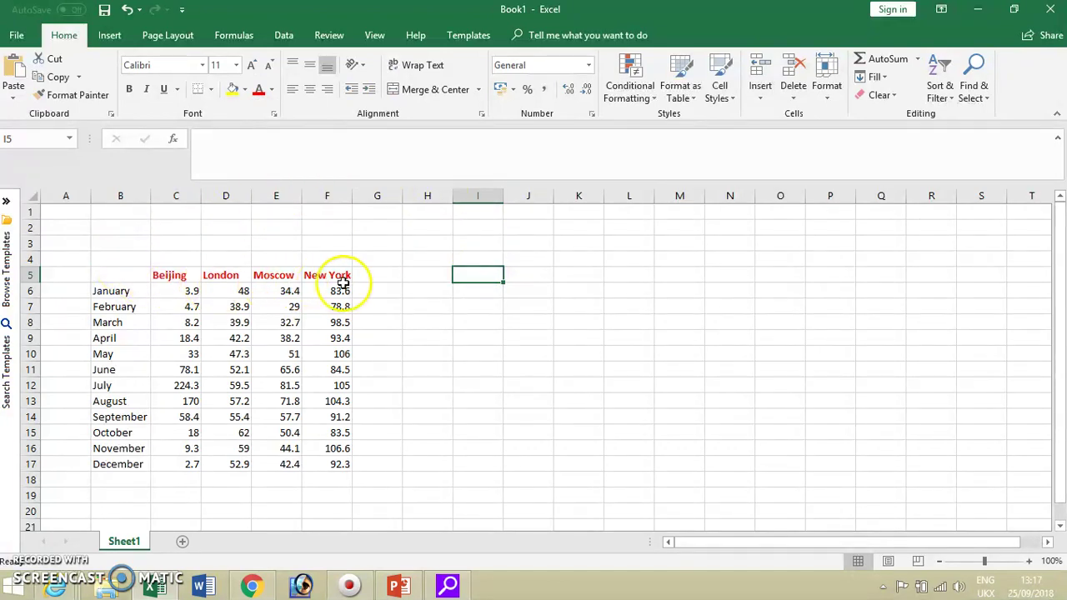
# Step: Make the month names in B6:B17 bold with the standard green font color
pyautogui.moveTo(112, 291); pyautogui.dragTo(124, 465)
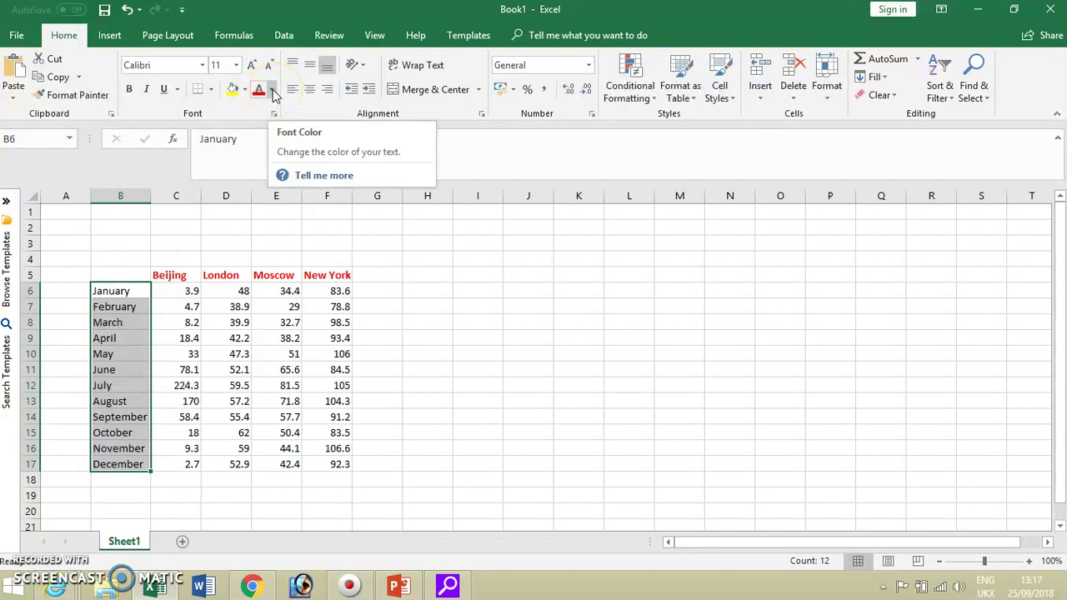
pyautogui.click(273, 90)
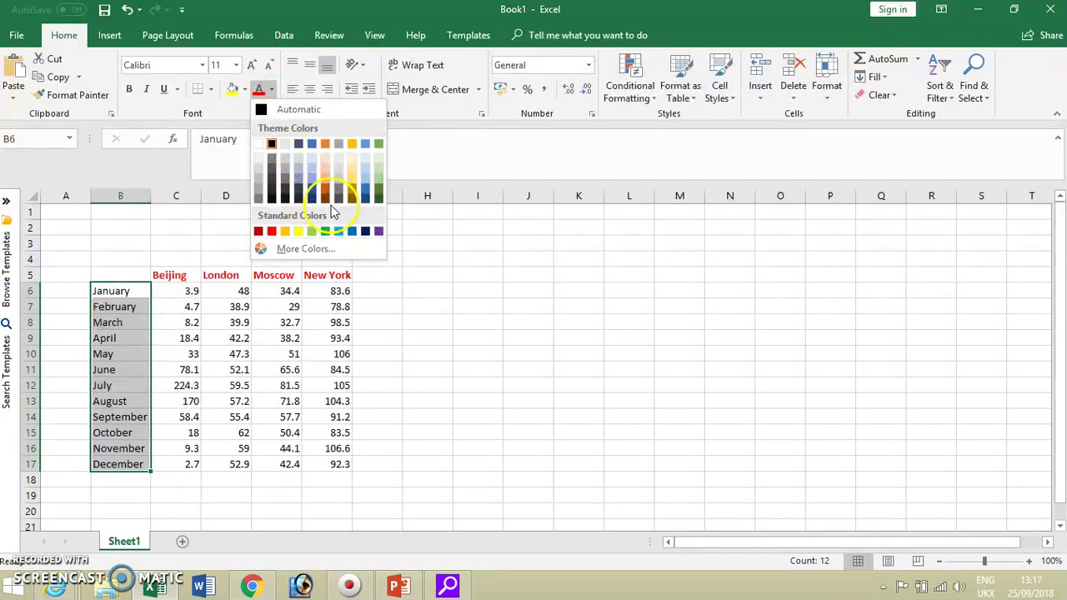
pyautogui.click(326, 230)
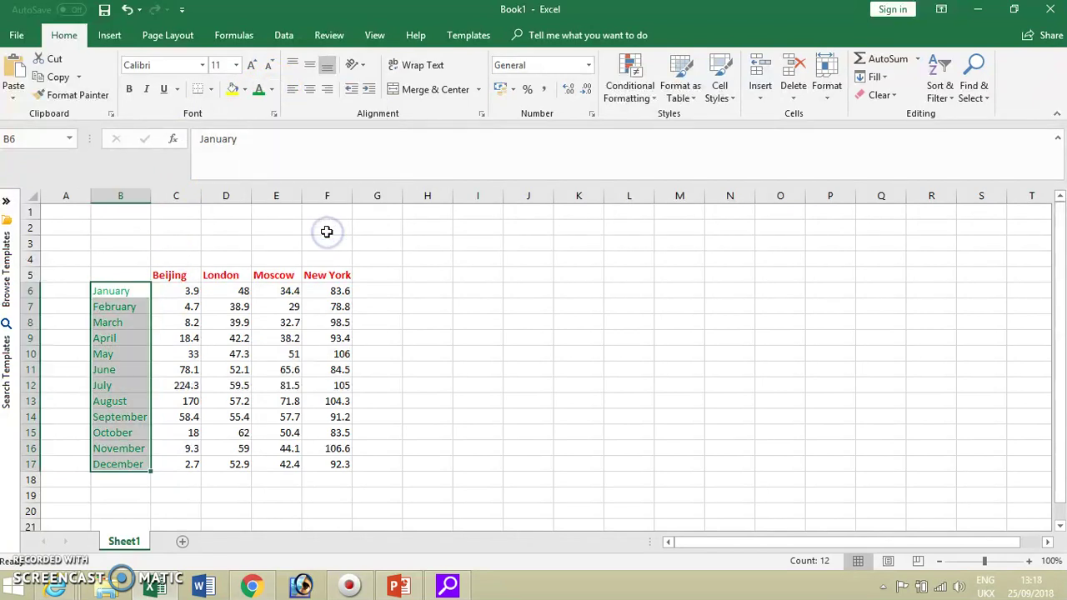
pyautogui.click(129, 89)
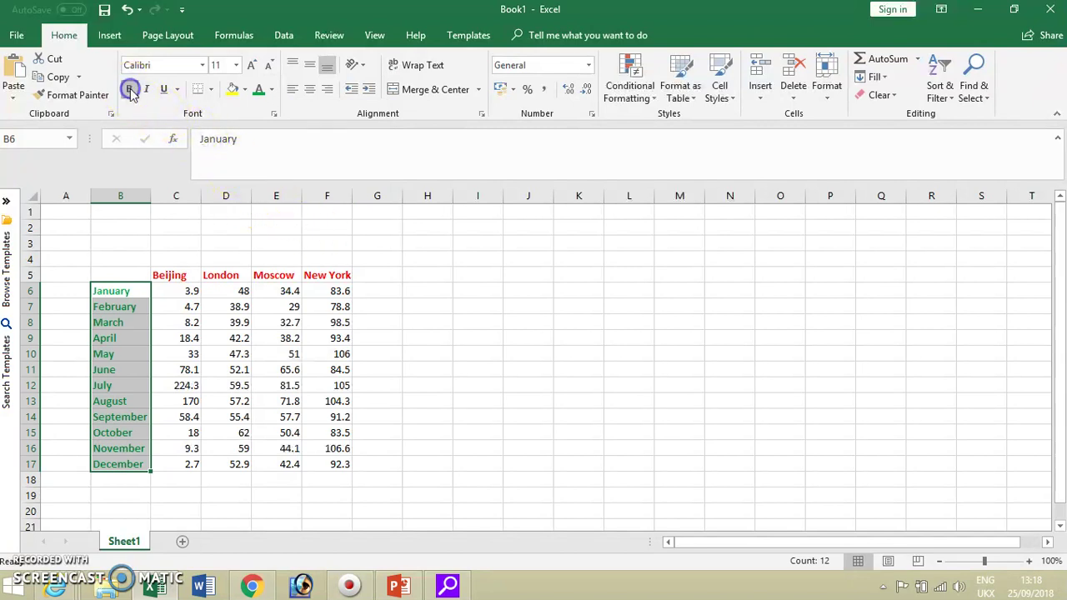
pyautogui.click(606, 384)
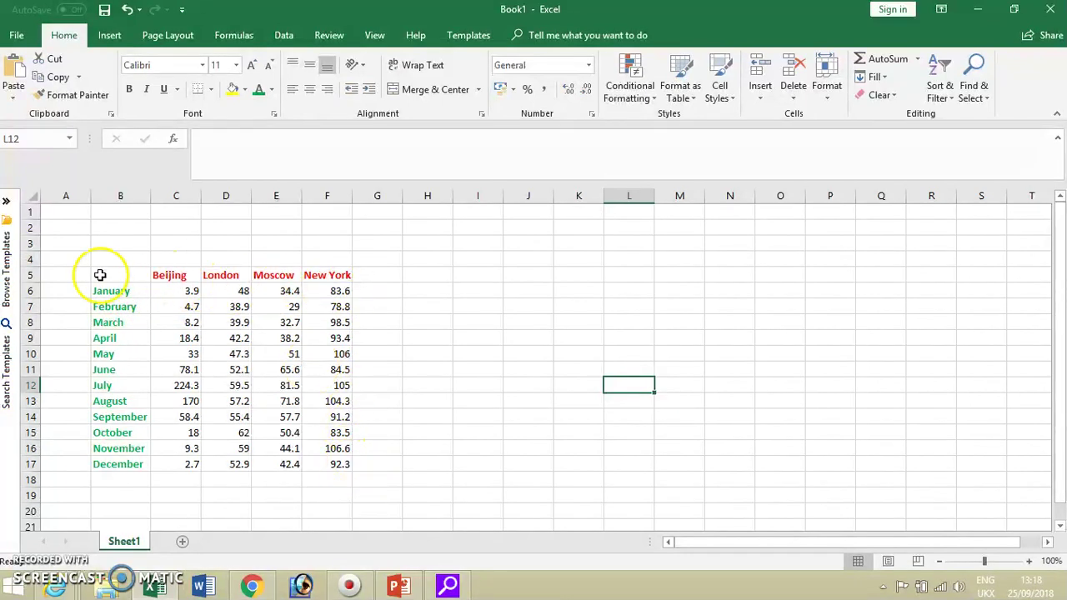
# Step: Enter the heading Total in cell H5, to the right of the city columns
pyautogui.click(424, 276)
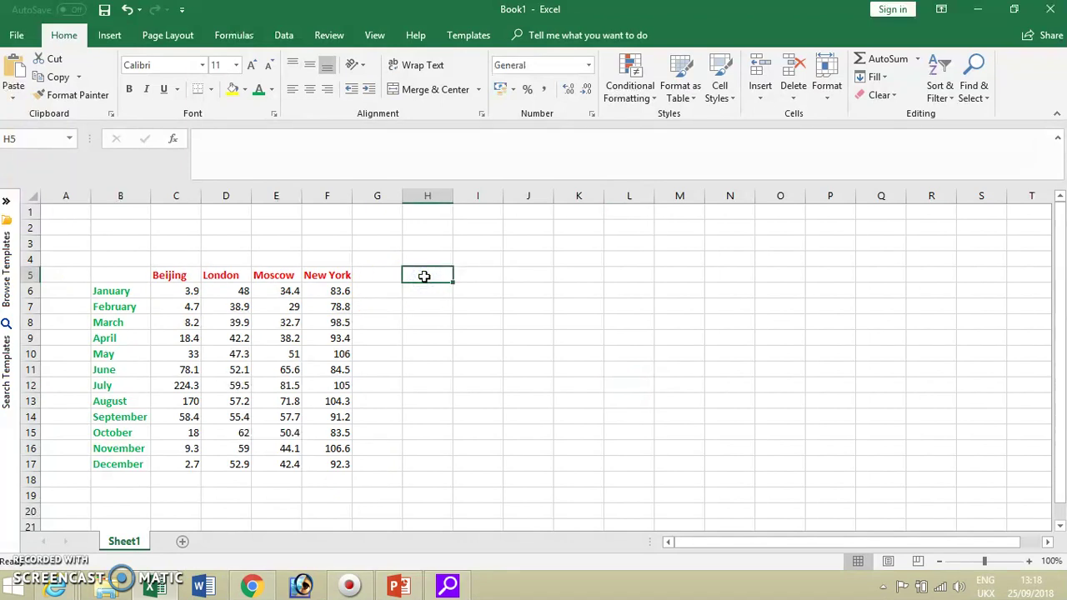
pyautogui.write('Total')
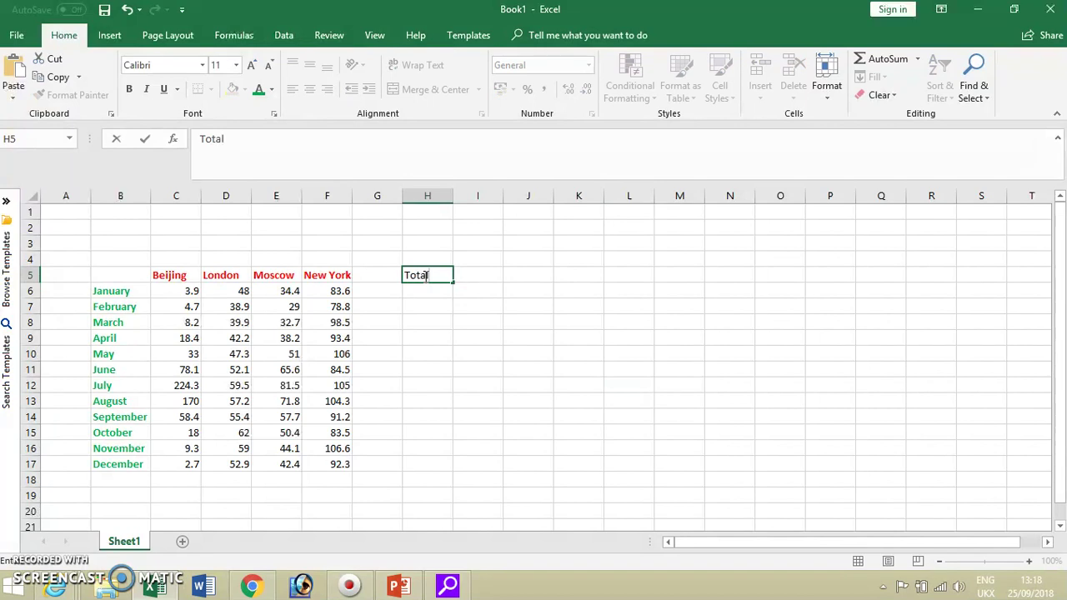
pyautogui.click(426, 292)
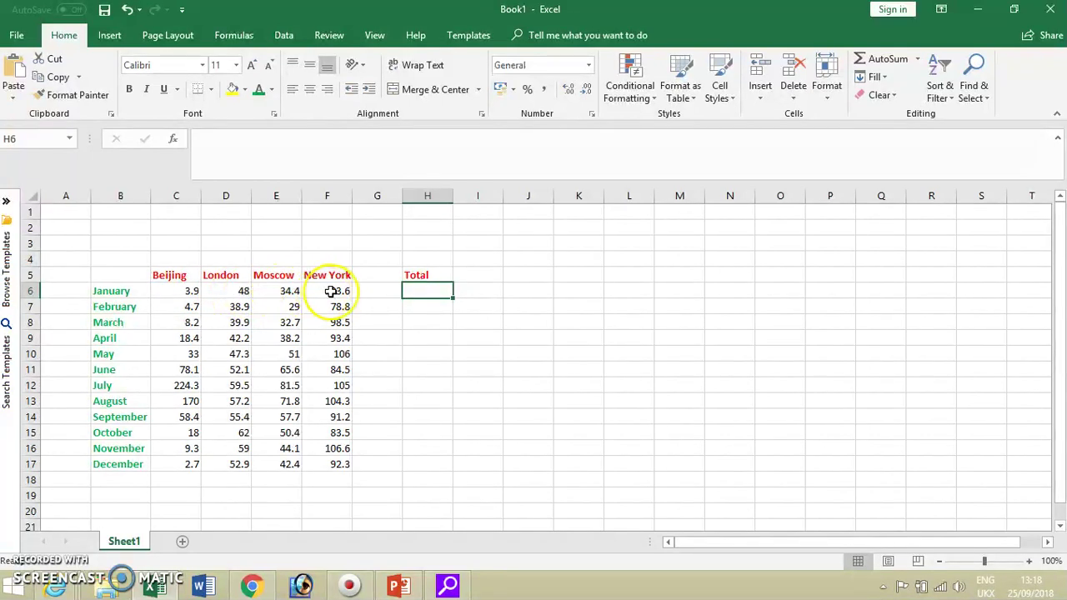
# Step: Try to total January's city values in H6 with the formula =C6:F6, and clear the cell
pyautogui.click(416, 292)
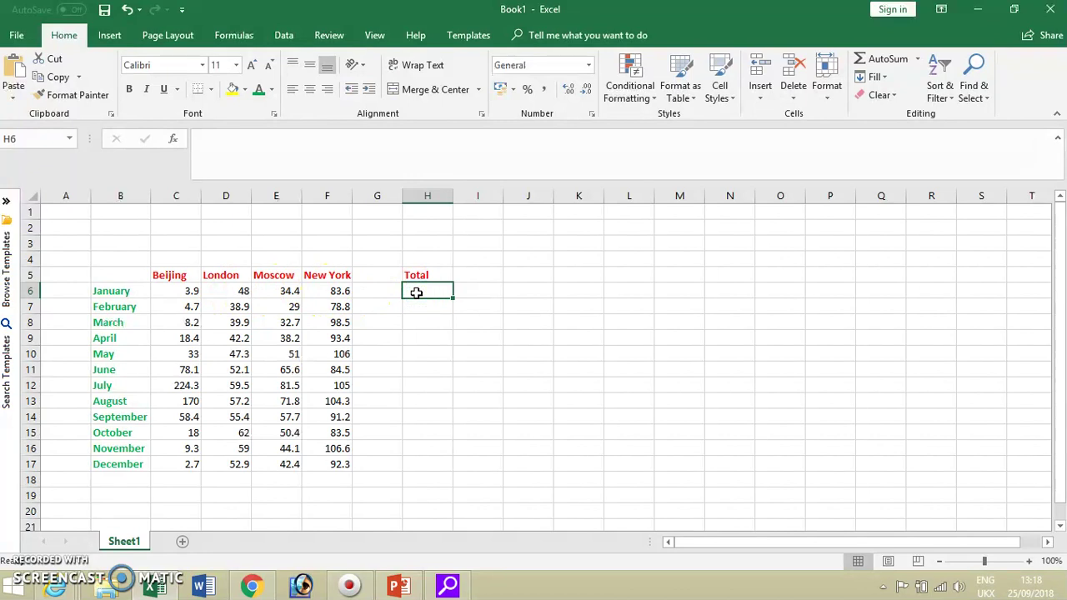
pyautogui.write('=')
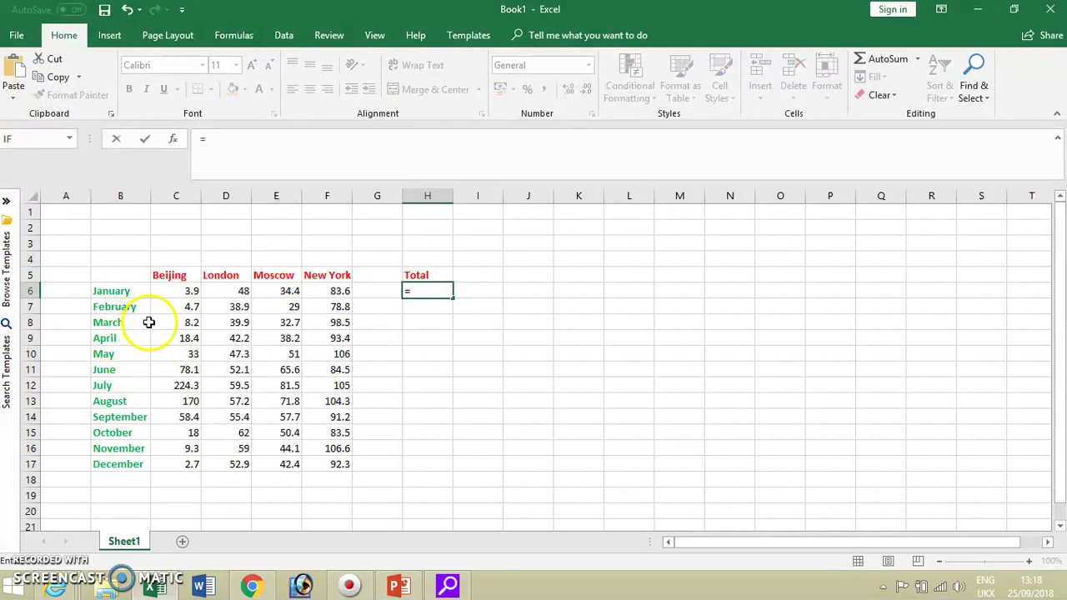
pyautogui.click(173, 291)
pyautogui.moveTo(172, 291); pyautogui.dragTo(316, 291)
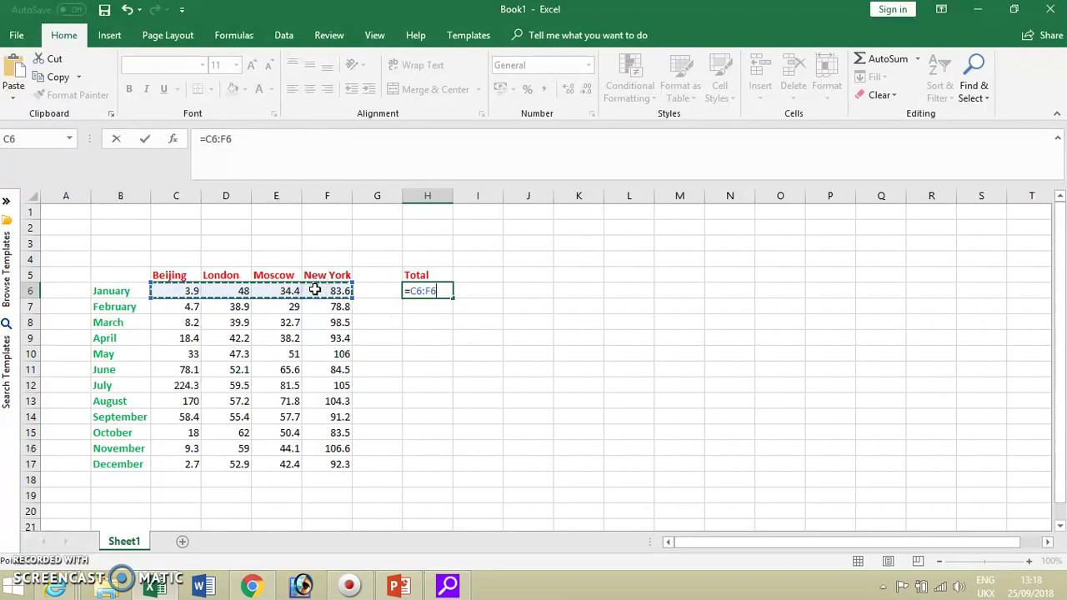
pyautogui.press('Return')
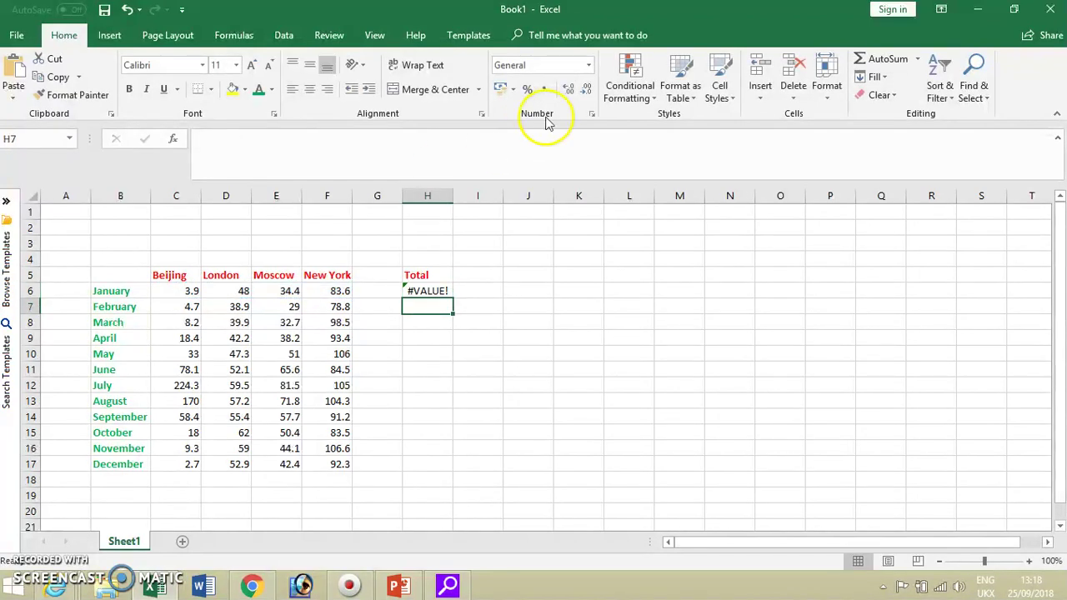
pyautogui.click(427, 291)
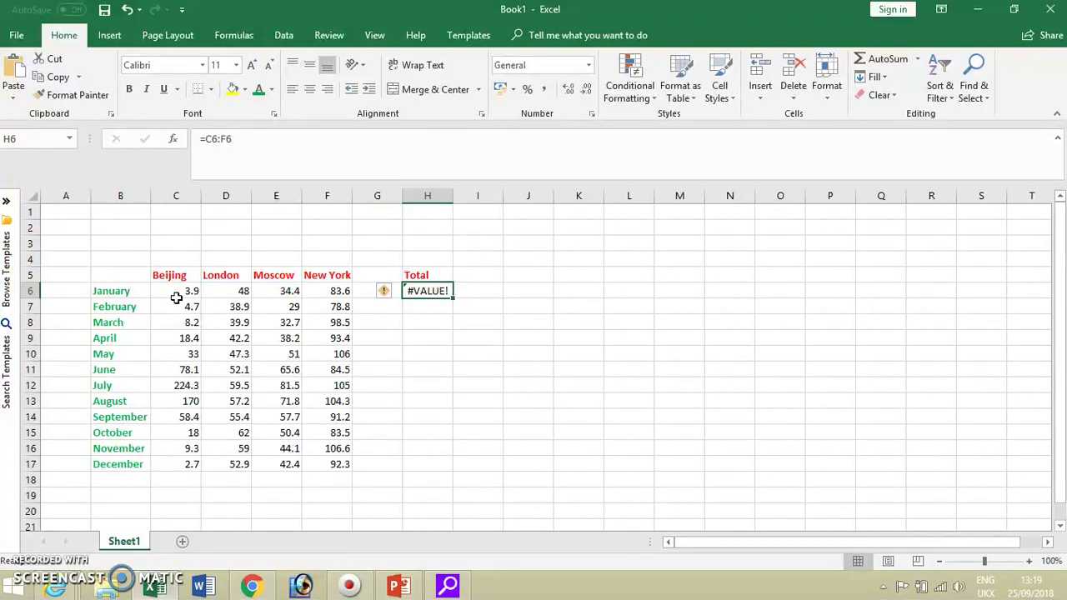
pyautogui.press('BackSpace')
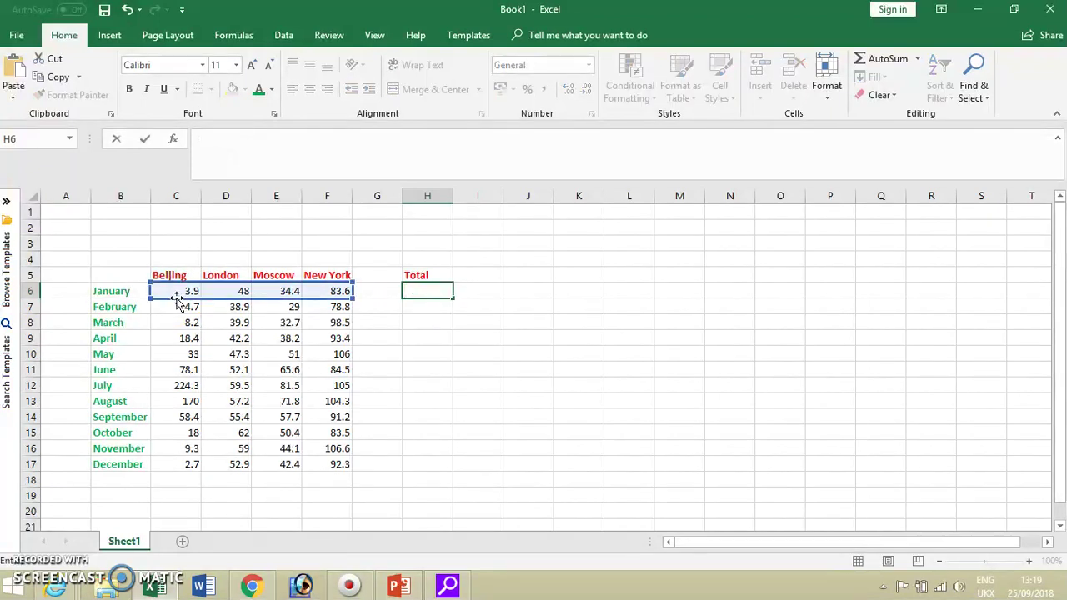
pyautogui.click(436, 352)
# Step: Total January's four city values in H6 by adding the cells individually with the formula =C6+D6+E6+F6
pyautogui.click(425, 290)
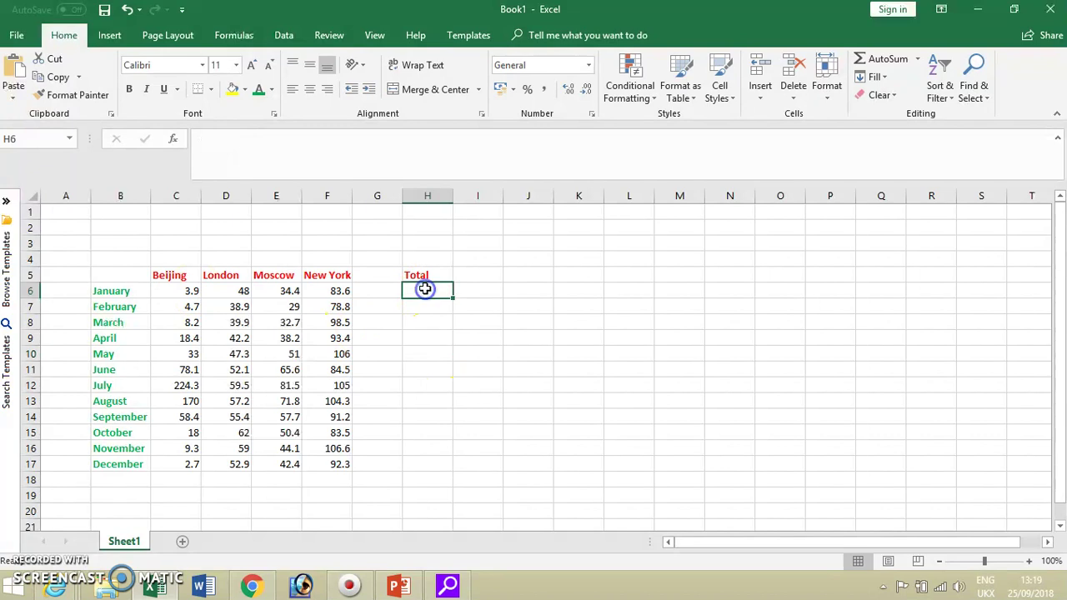
pyautogui.write('=')
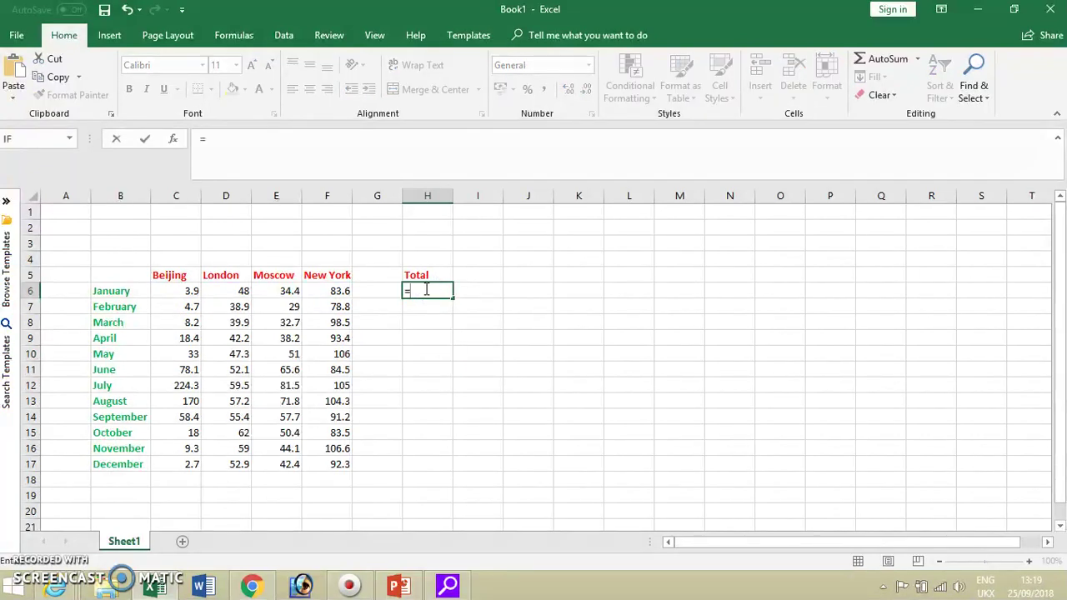
pyautogui.click(185, 292)
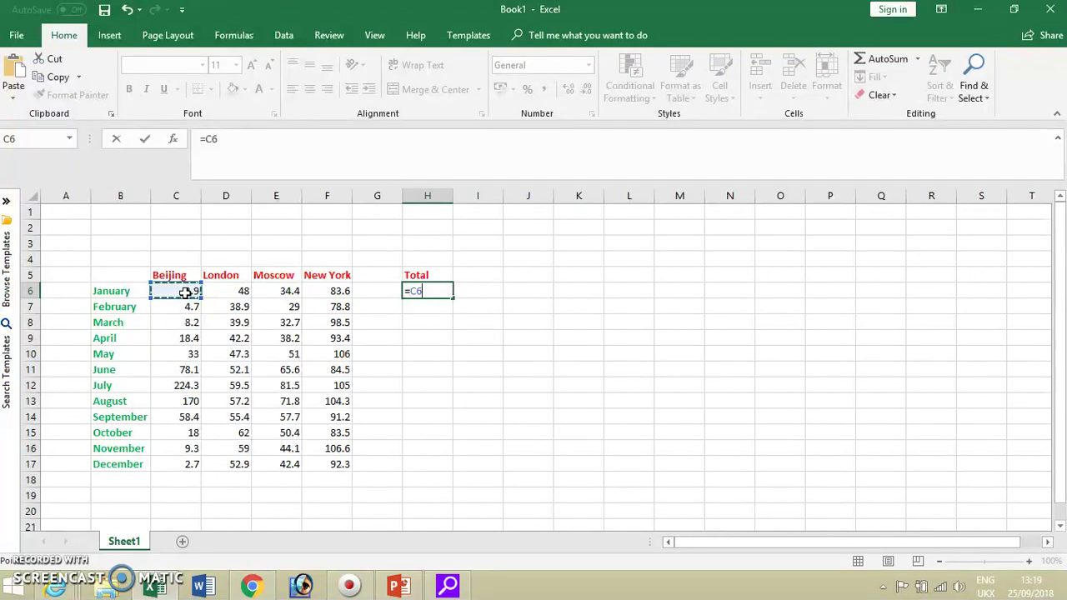
pyautogui.click(237, 291)
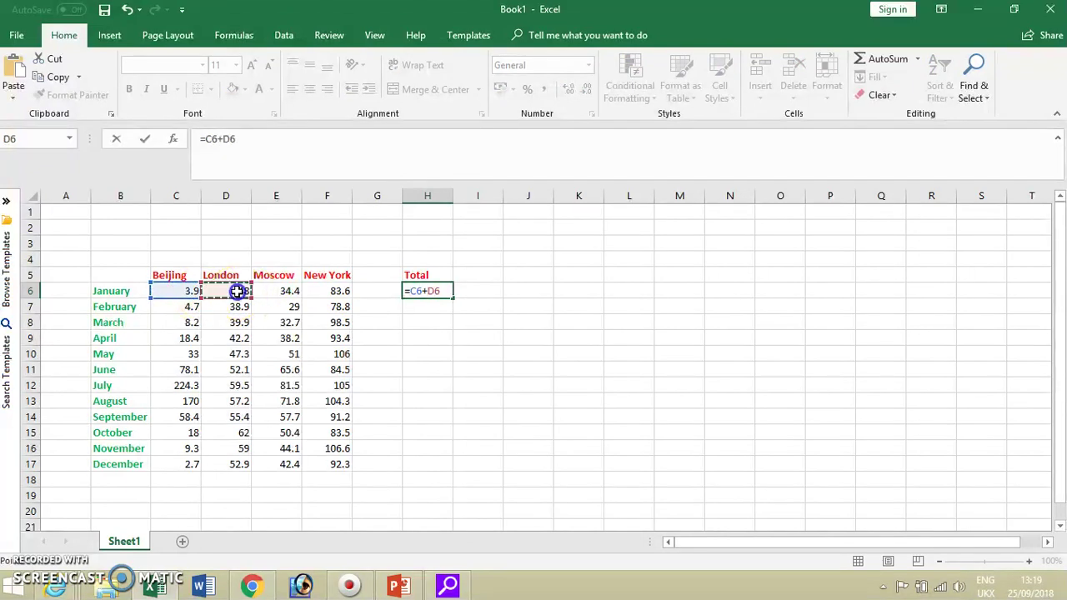
pyautogui.write('+')
pyautogui.click(286, 290)
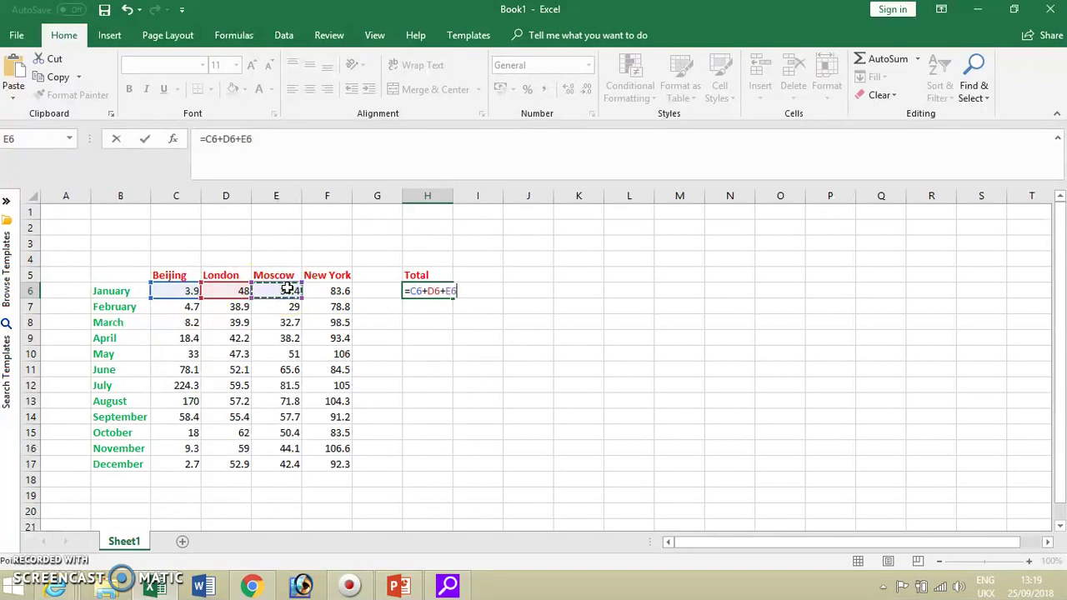
pyautogui.write('+')
pyautogui.click(326, 290)
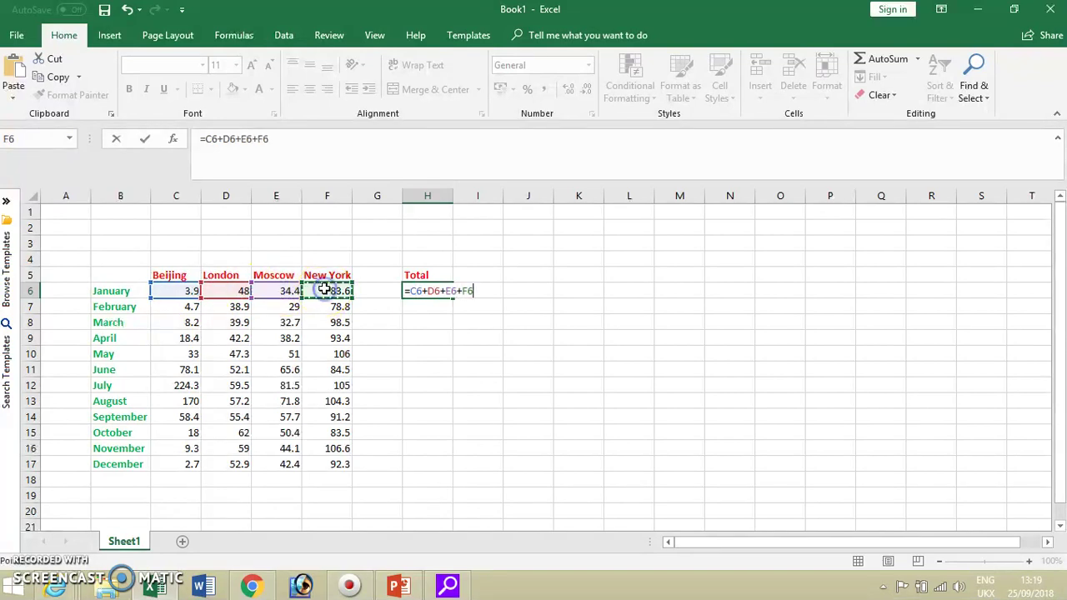
pyautogui.press('Return')
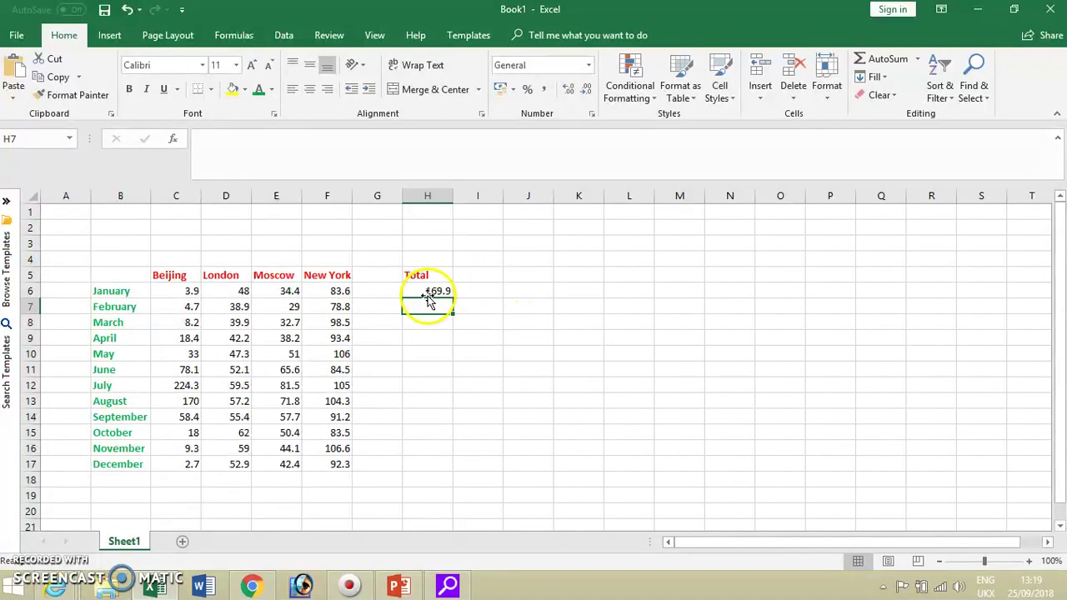
pyautogui.click(430, 290)
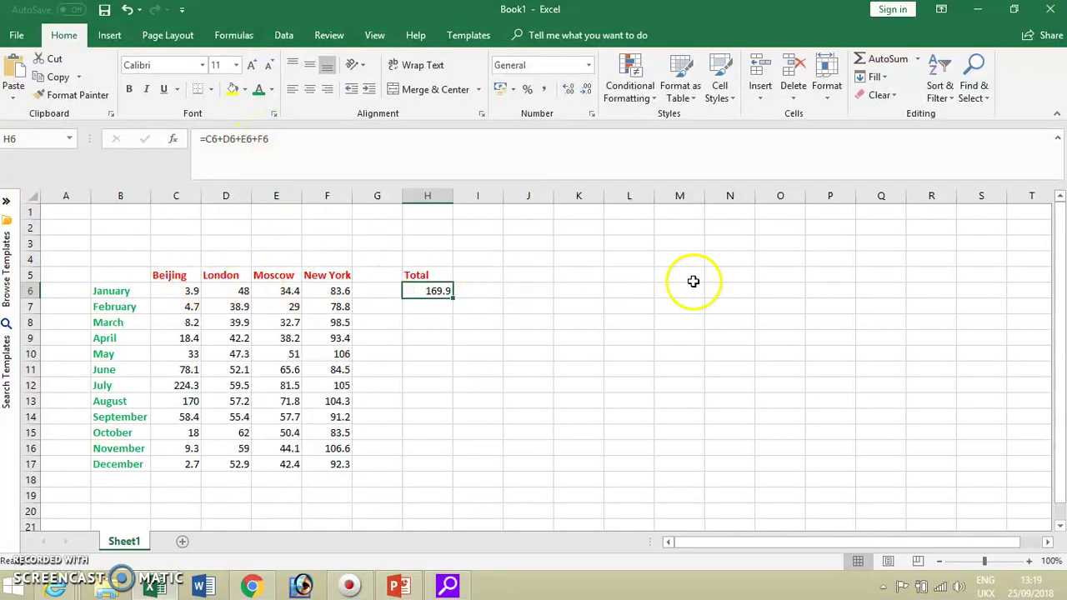
# Step: Delete the cell-by-cell addition formula from H6, leaving the cell empty
pyautogui.click(277, 139)
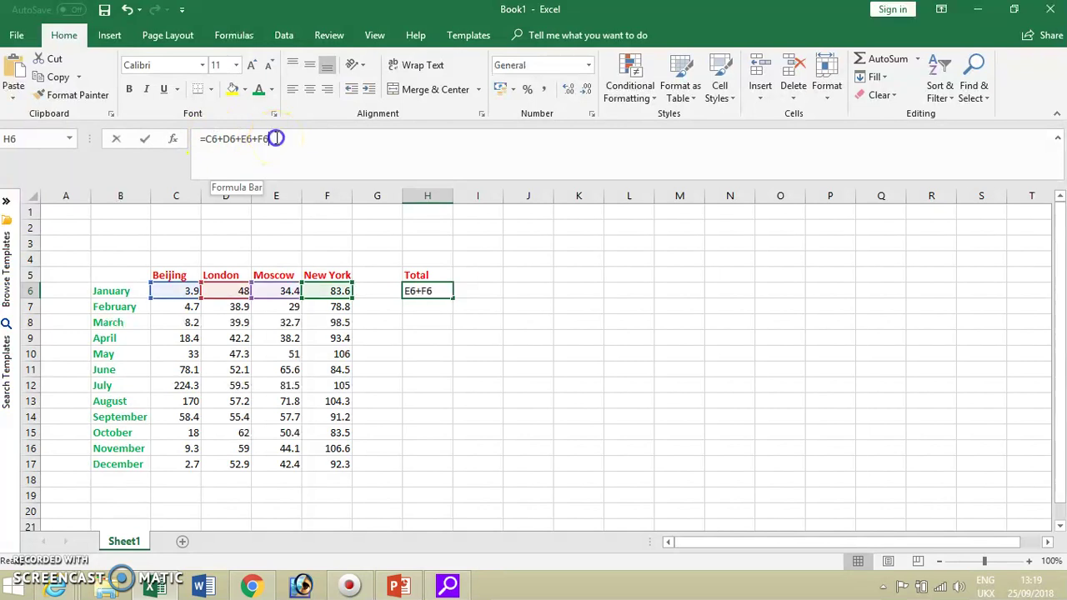
pyautogui.press('BackSpace')
pyautogui.press('BackSpace')
pyautogui.press('BackSpace')
pyautogui.press('BackSpace')
pyautogui.press('BackSpace')
pyautogui.press('BackSpace')
pyautogui.press('BackSpace')
pyautogui.press('BackSpace')
pyautogui.press('BackSpace')
pyautogui.press('BackSpace')
pyautogui.press('BackSpace')
pyautogui.press('BackSpace')
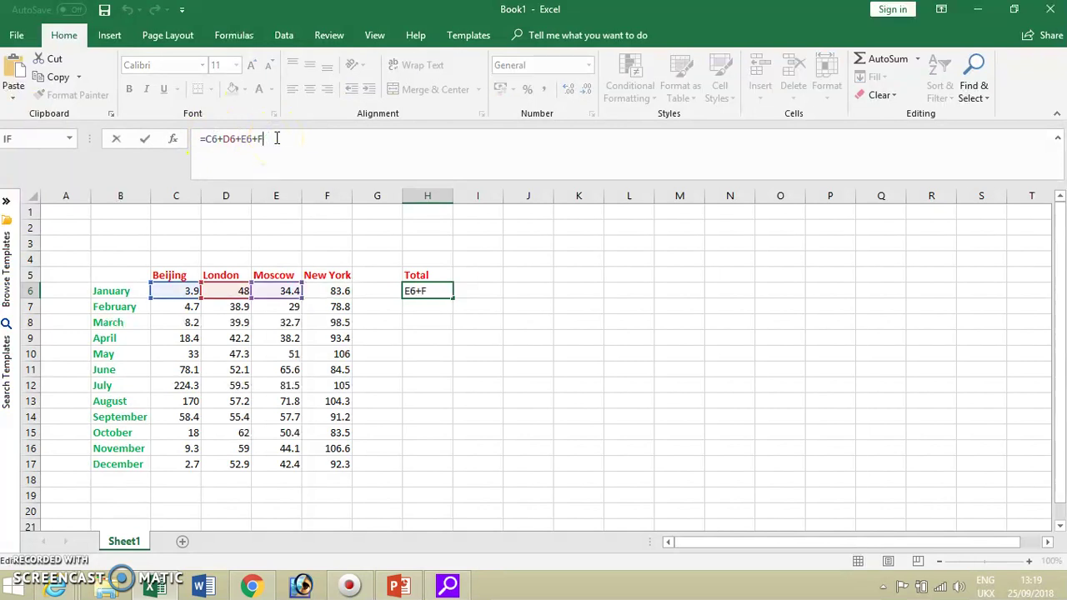
pyautogui.press('Return')
# Step: Total January's city values in H6 with the SUM function over the range C6:F6
pyautogui.click(433, 291)
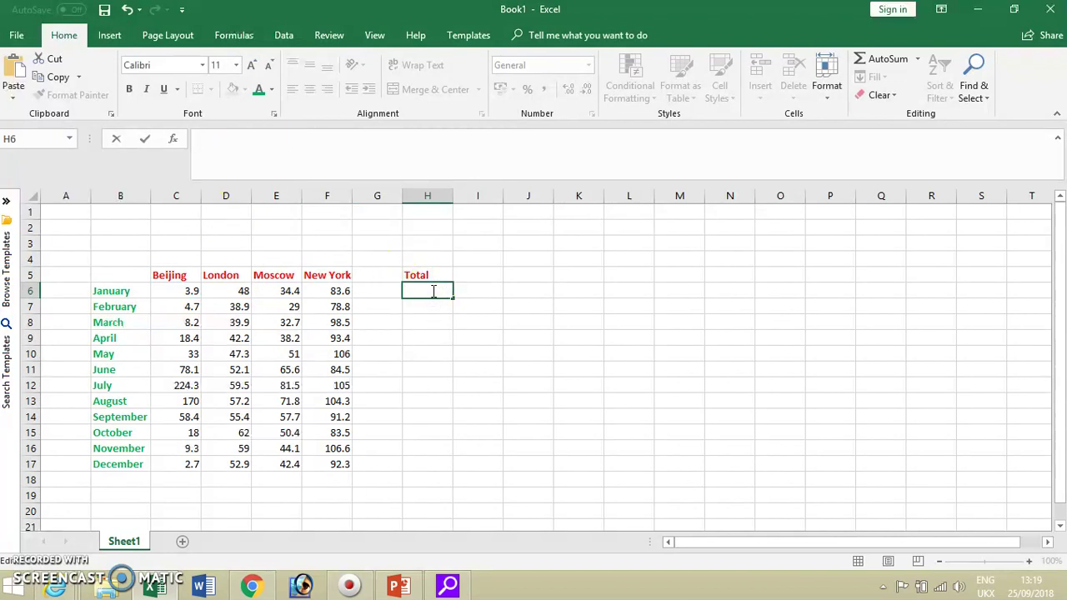
pyautogui.write('=')
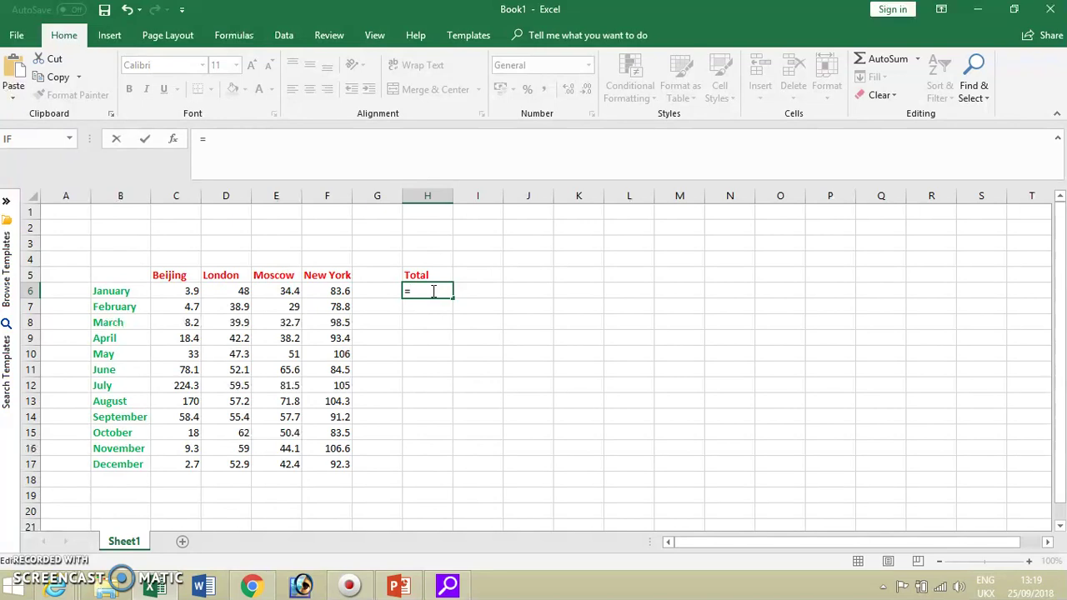
pyautogui.write('sum')
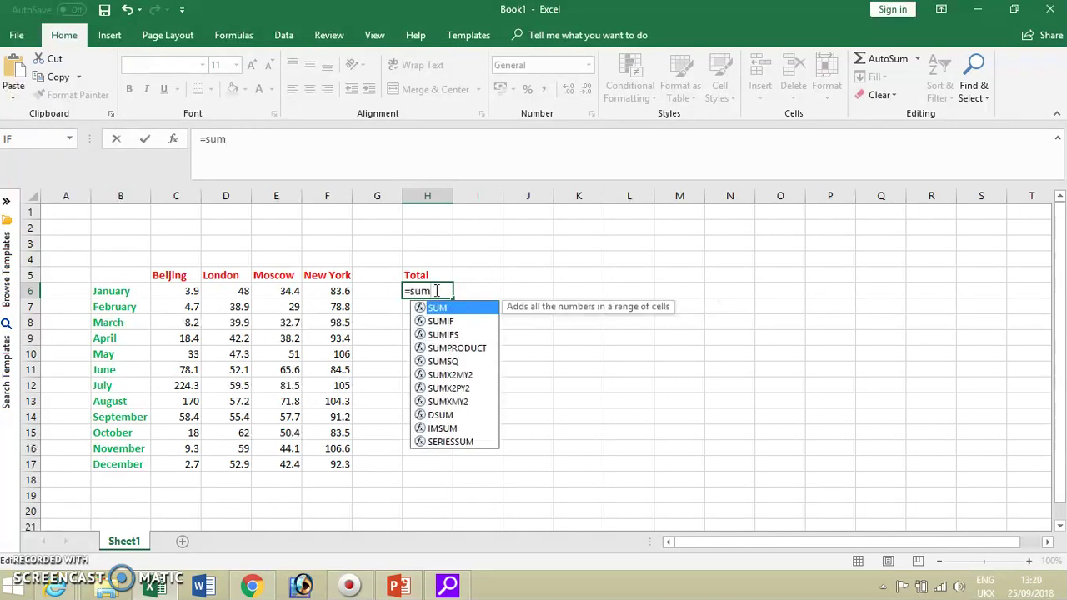
pyautogui.write('(')
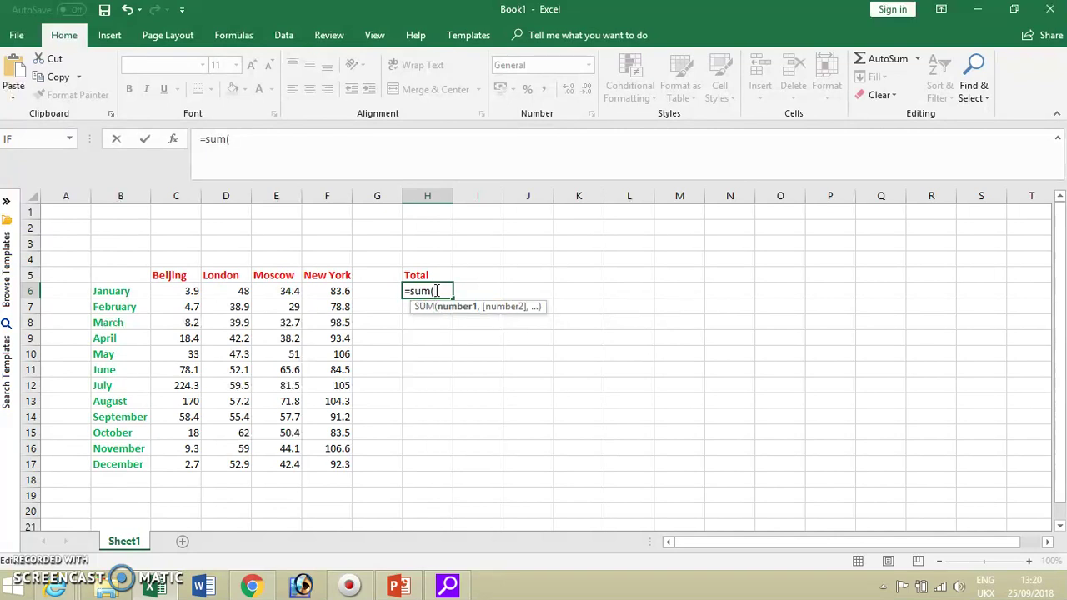
pyautogui.moveTo(187, 291); pyautogui.dragTo(316, 289)
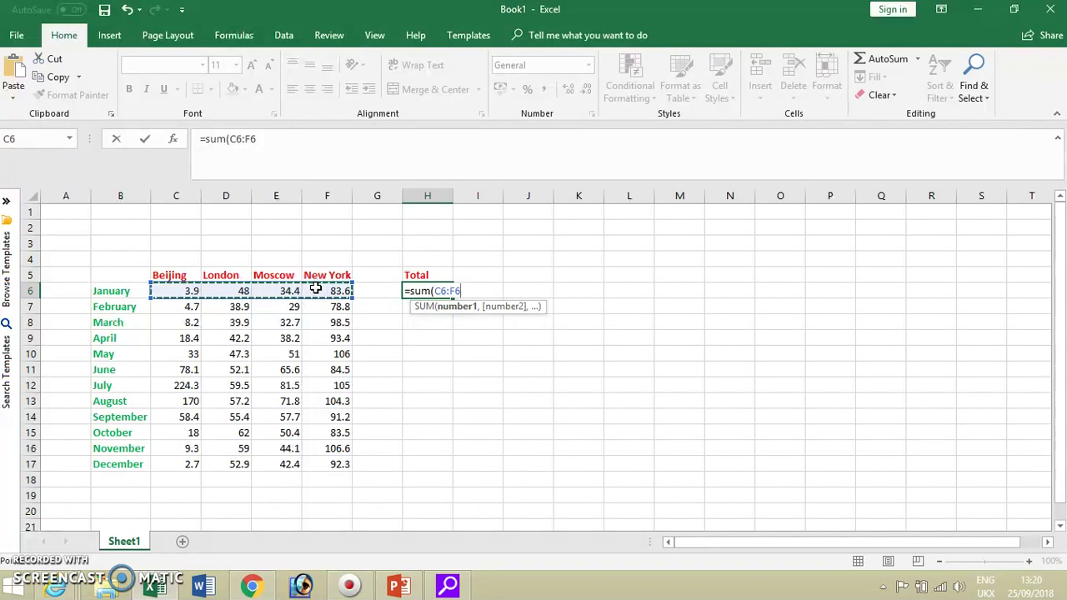
pyautogui.press('Return')
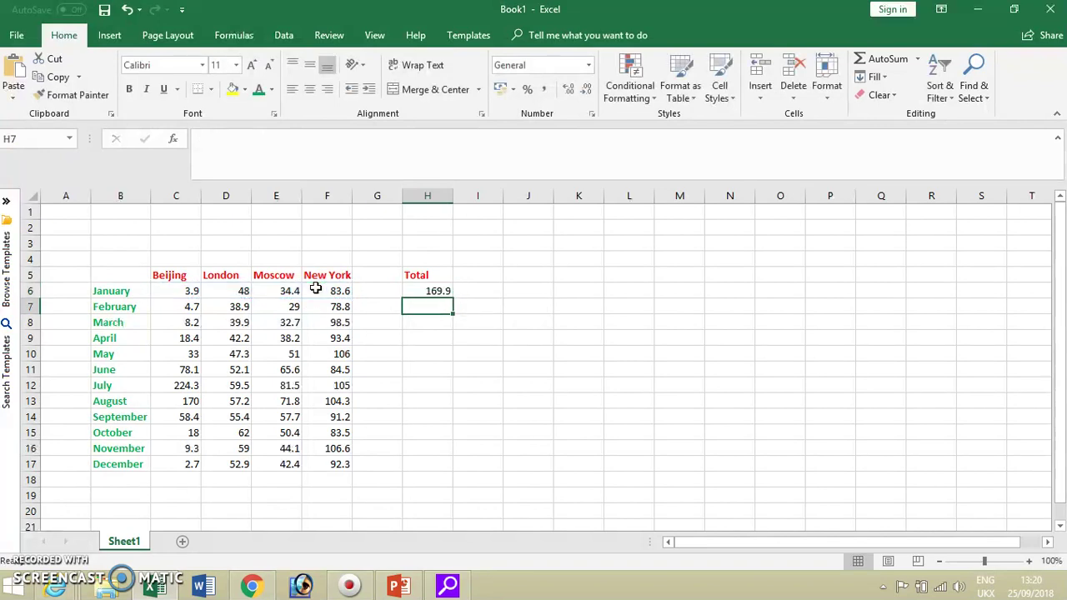
pyautogui.click(434, 291)
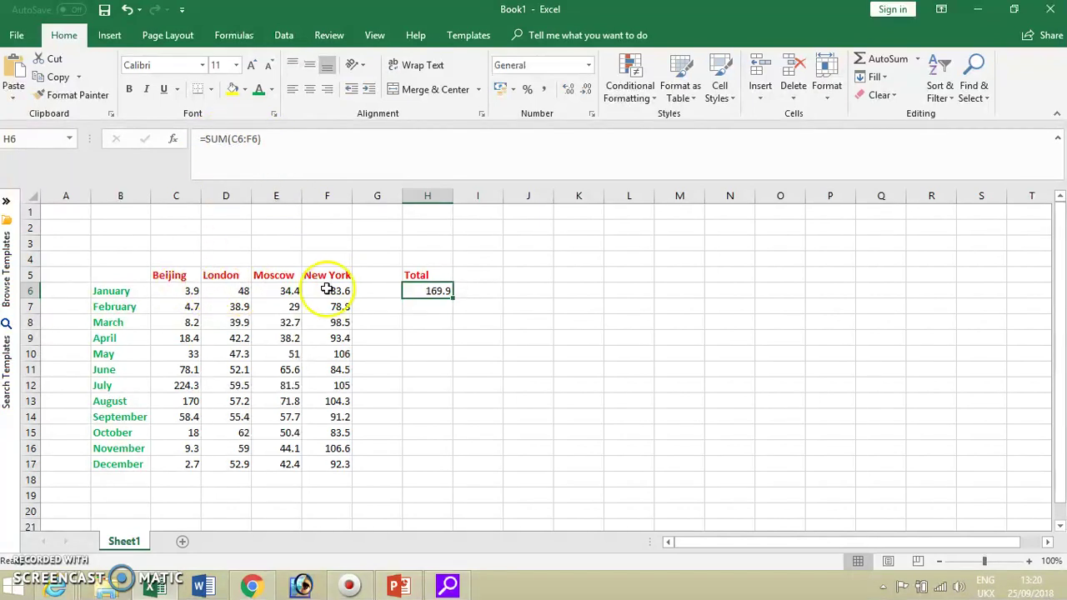
# Step: Copy January's SUM formula from H6 into H7:H17 to total the remaining months, and end copy mode
pyautogui.click(426, 292)
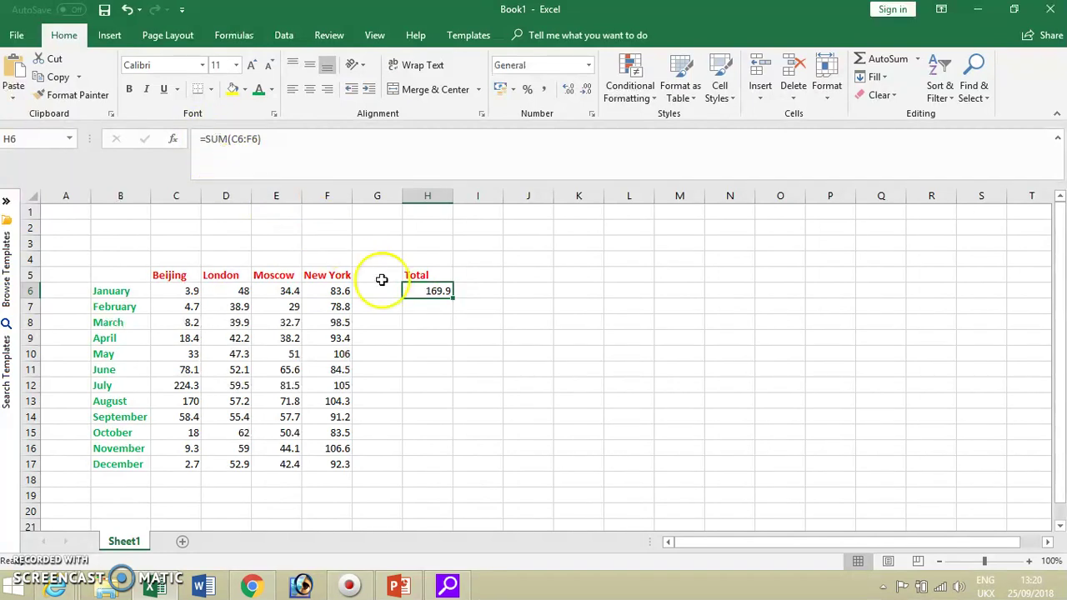
pyautogui.click(53, 76)
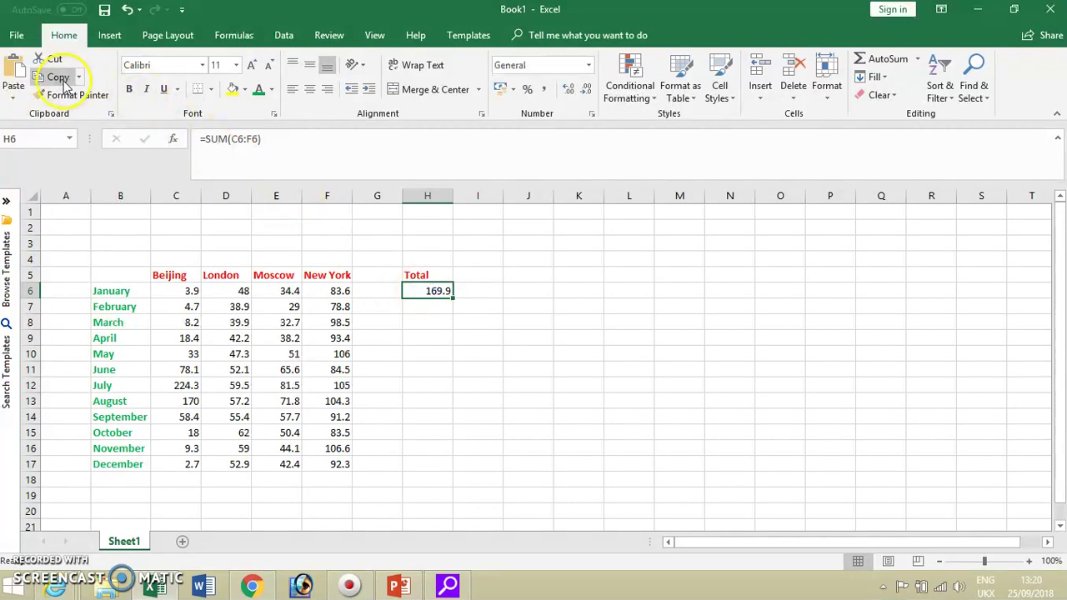
pyautogui.click(431, 308)
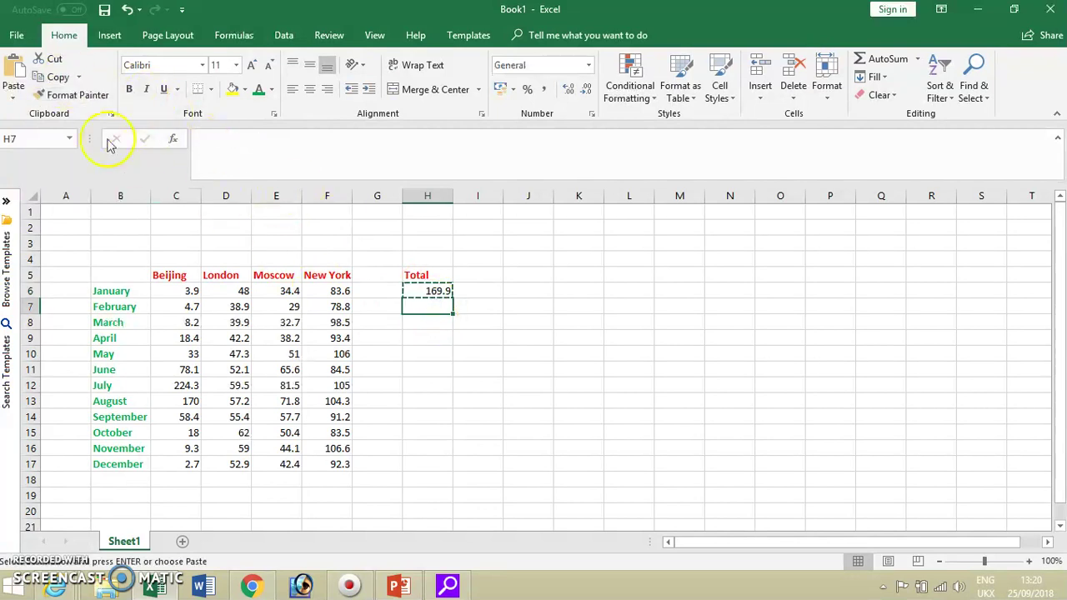
pyautogui.click(15, 74)
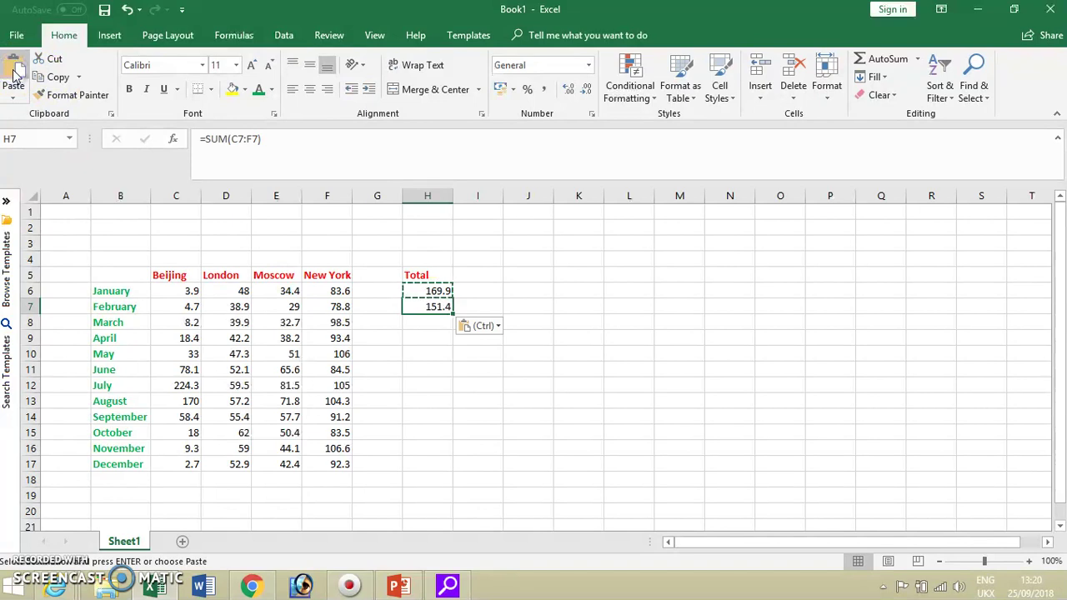
pyautogui.click(428, 325)
pyautogui.moveTo(428, 325); pyautogui.dragTo(443, 470)
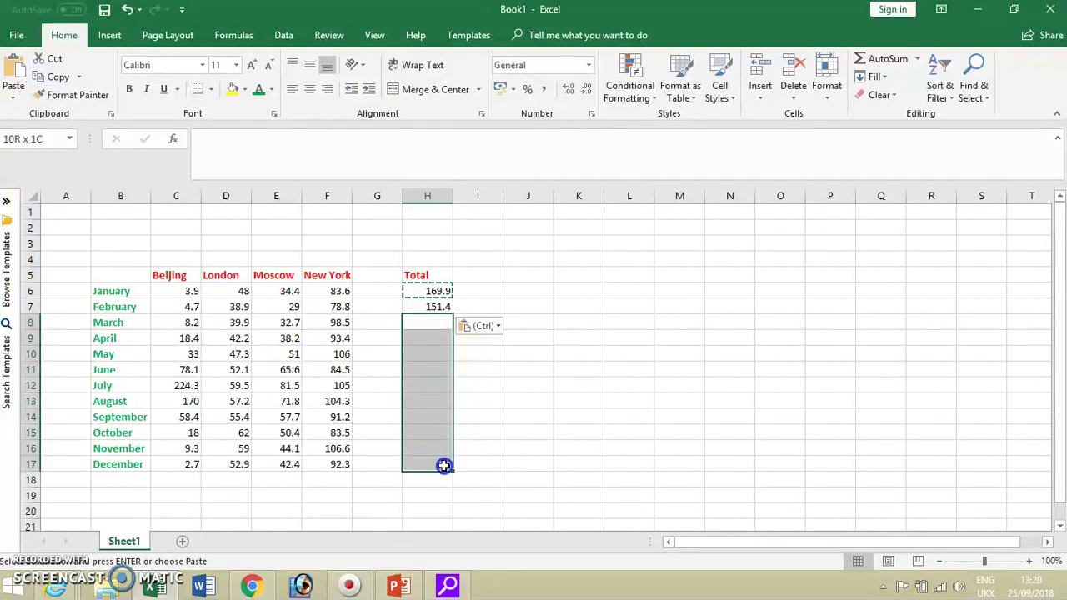
pyautogui.click(19, 73)
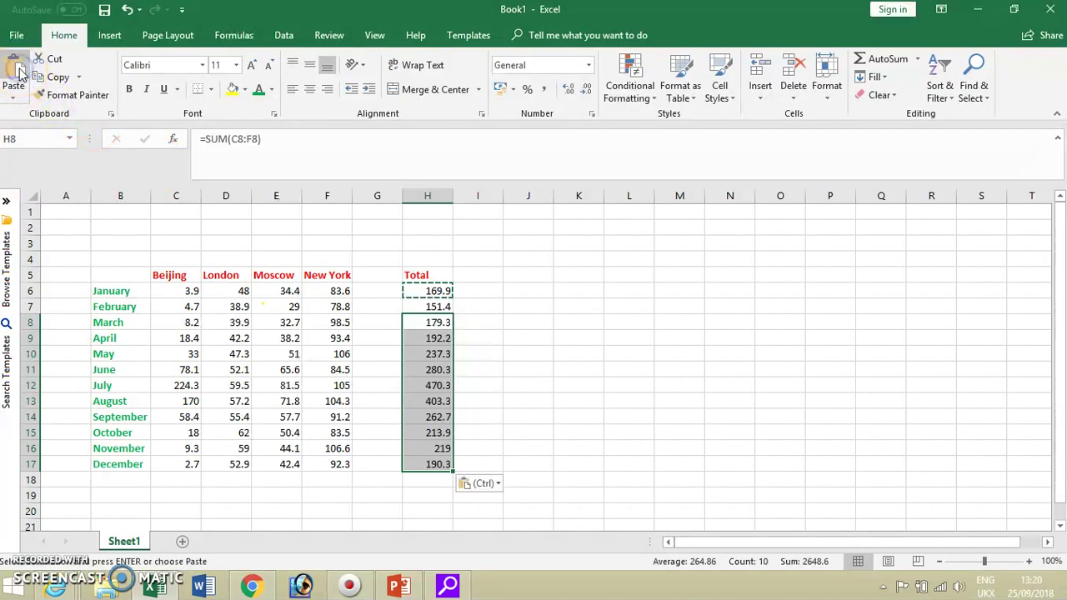
pyautogui.press('Escape')
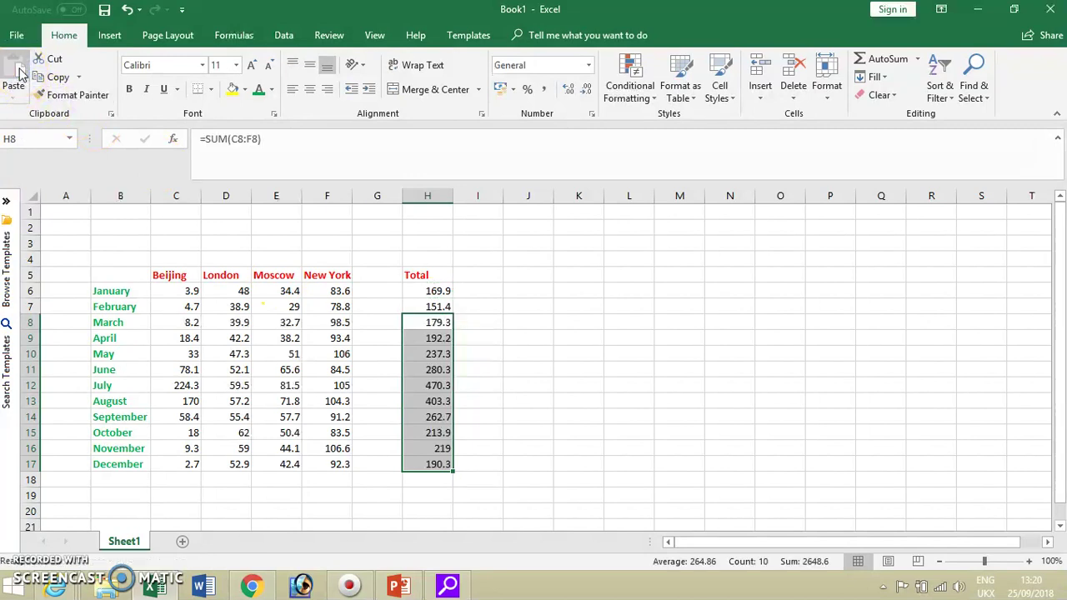
pyautogui.click(692, 433)
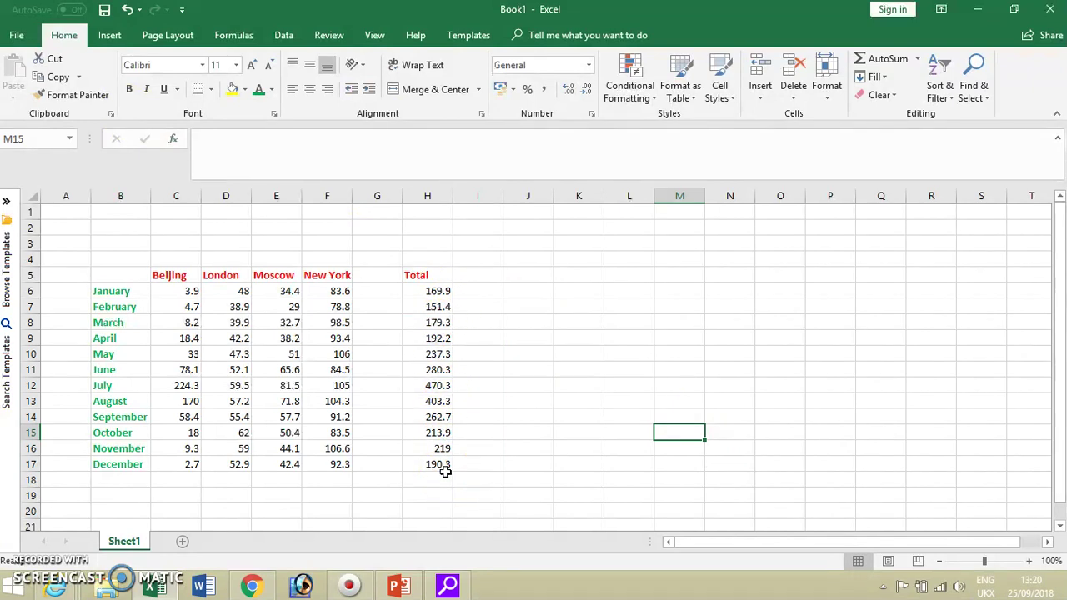
# Step: Enter the label Total in C19, below the Beijing column
pyautogui.click(187, 493)
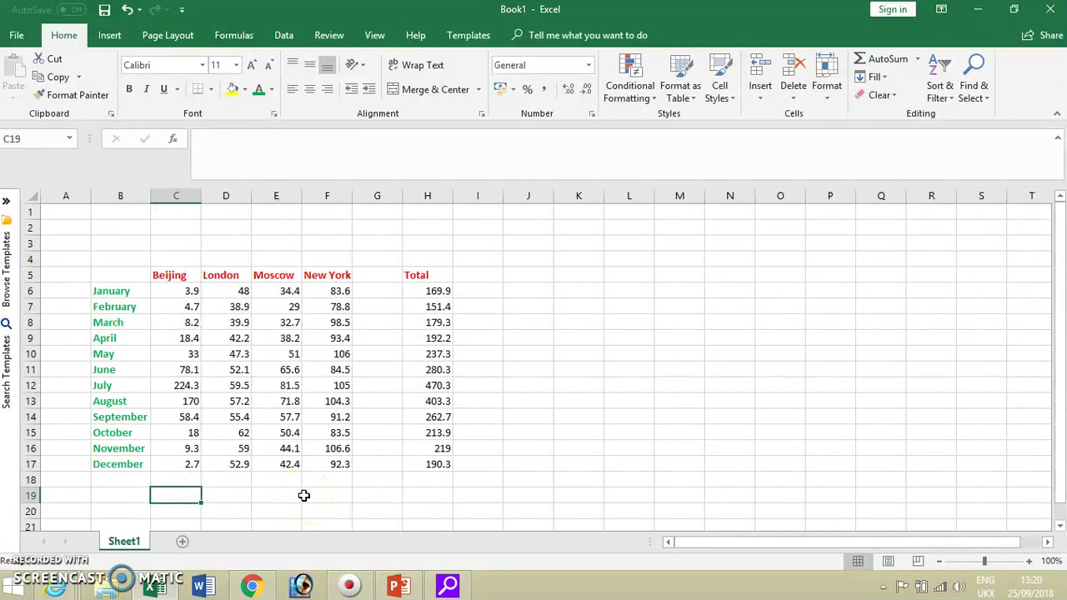
pyautogui.write('Tot')
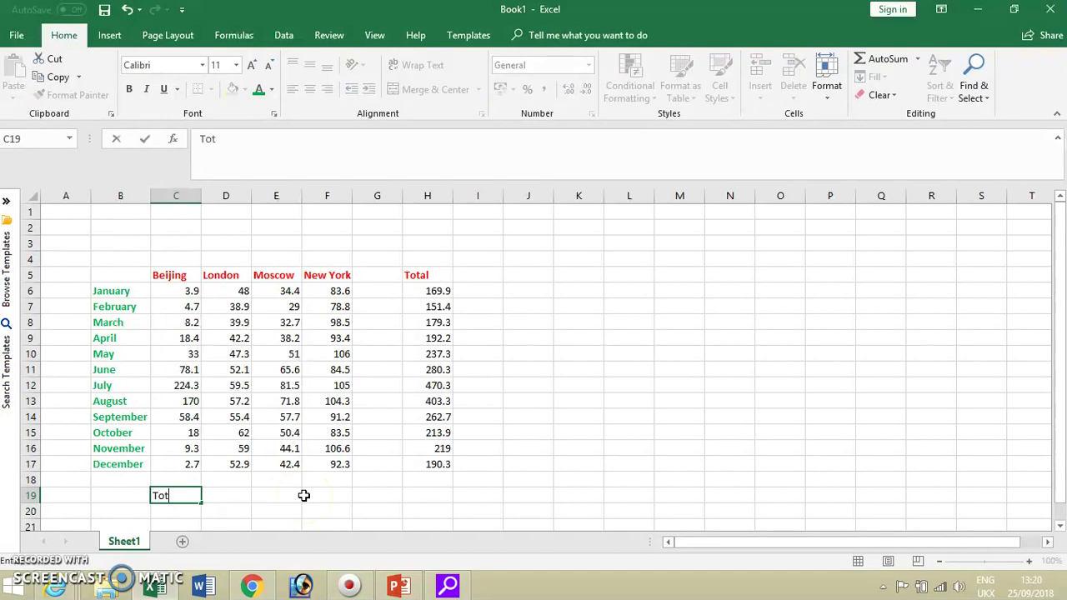
pyautogui.write('al')
# Step: Total the Beijing values in C20 with the SUM function over the range C6:C17
pyautogui.click(179, 513)
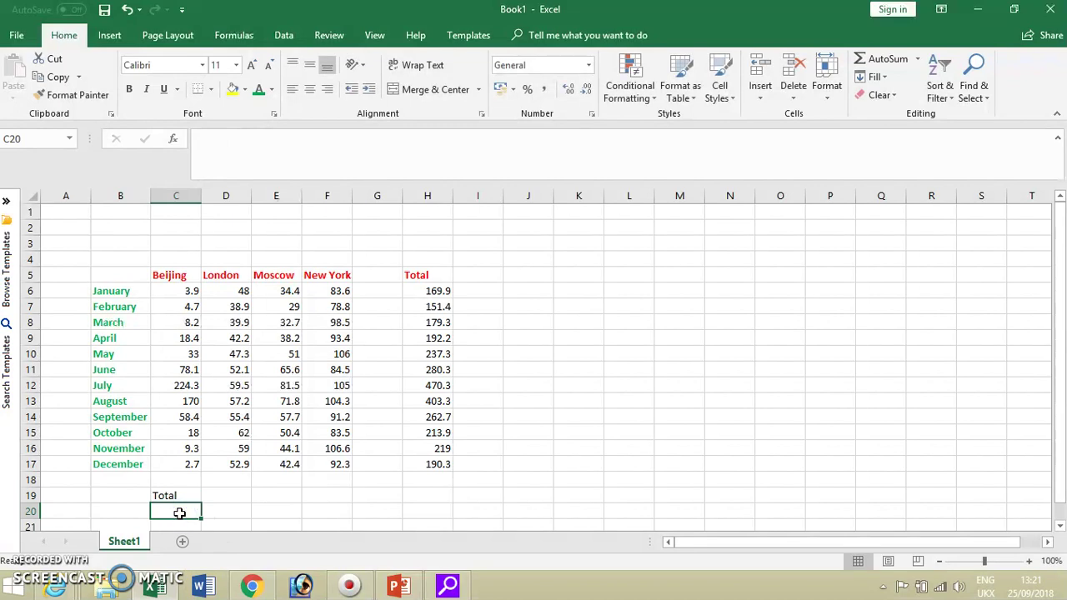
pyautogui.write('=')
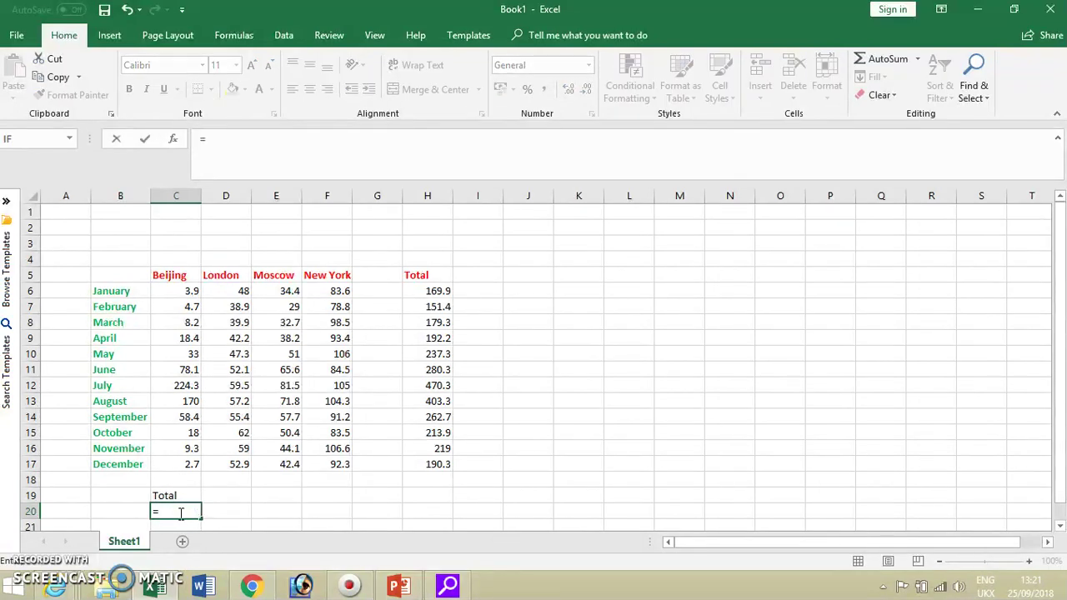
pyautogui.write('sum')
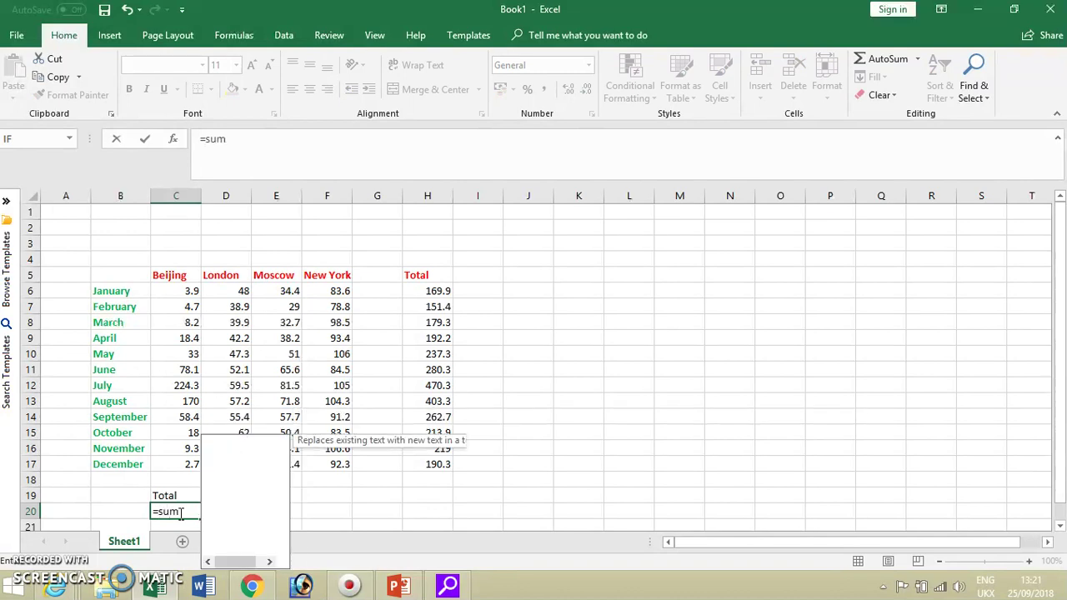
pyautogui.write('(')
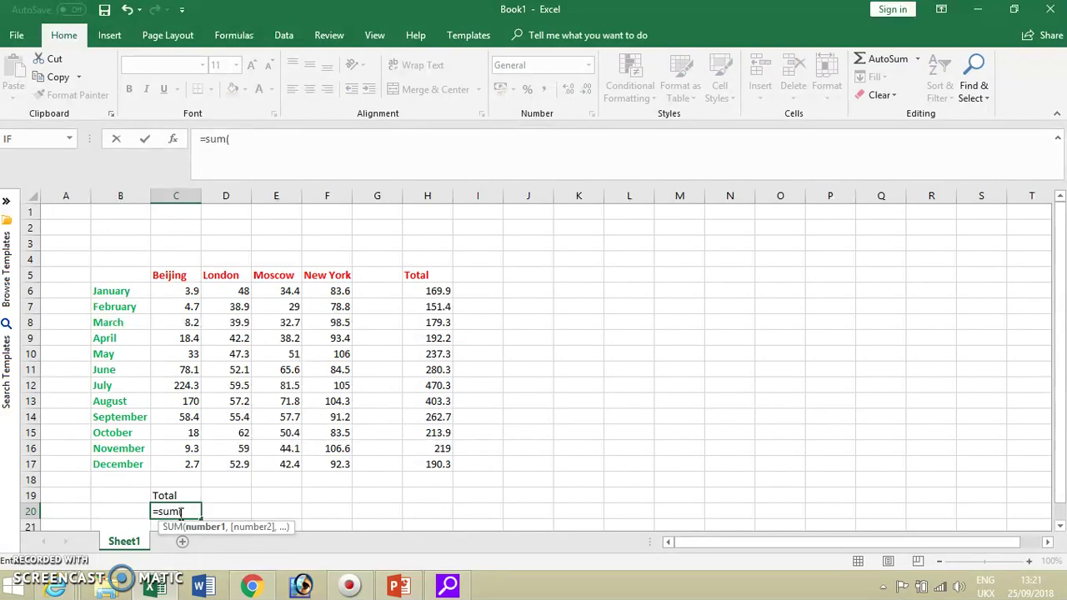
pyautogui.moveTo(173, 288); pyautogui.dragTo(182, 461)
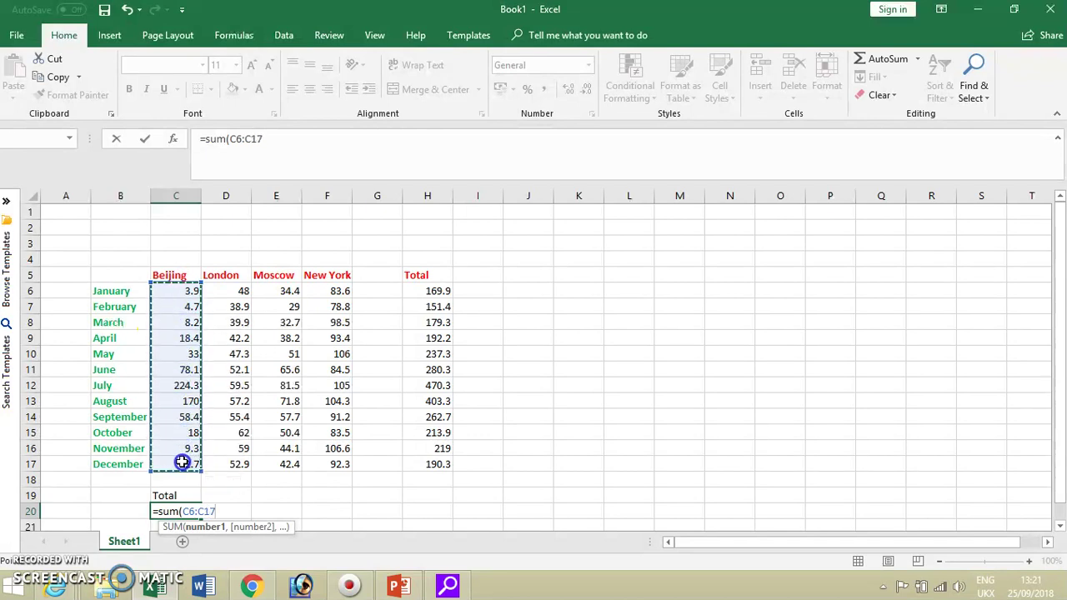
pyautogui.press('Return')
# Step: Fill the Beijing total formula from C20 across to D20 to total the London column
pyautogui.click(255, 512)
pyautogui.click(174, 497)
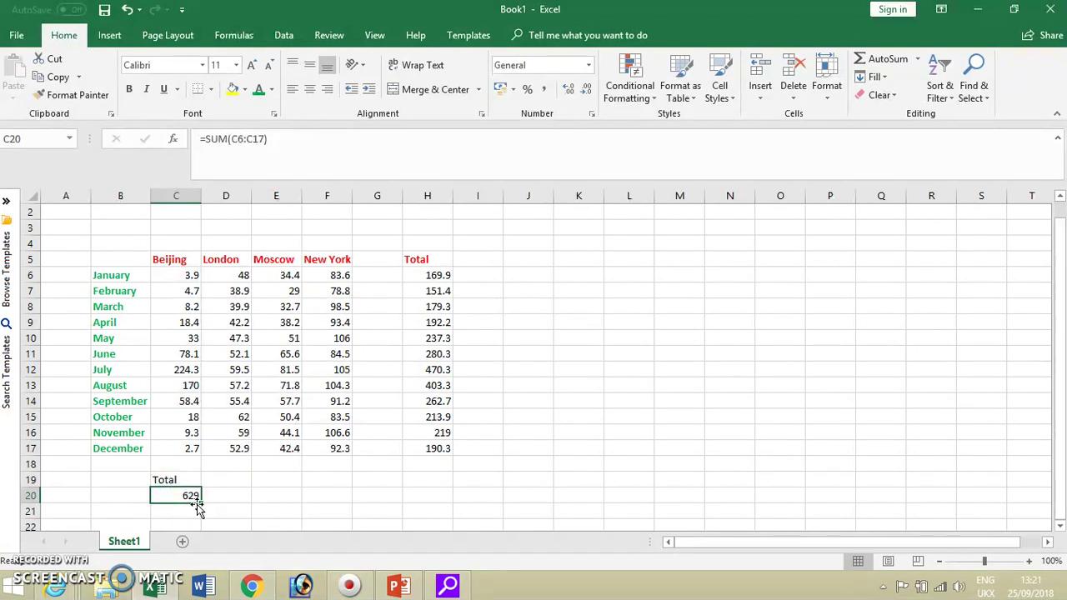
pyautogui.click(200, 504)
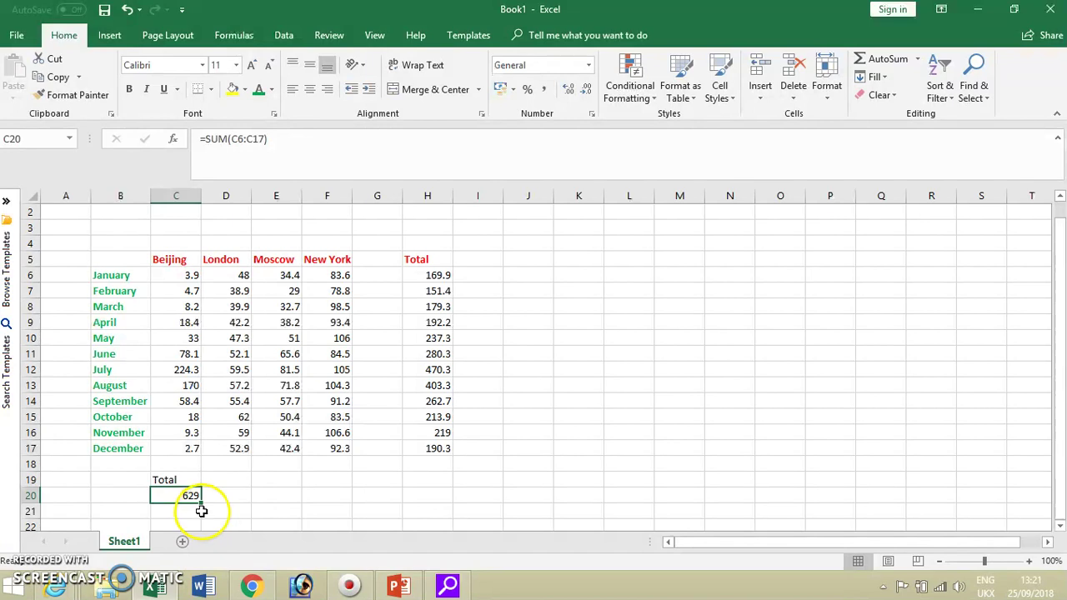
pyautogui.moveTo(202, 505); pyautogui.dragTo(237, 505)
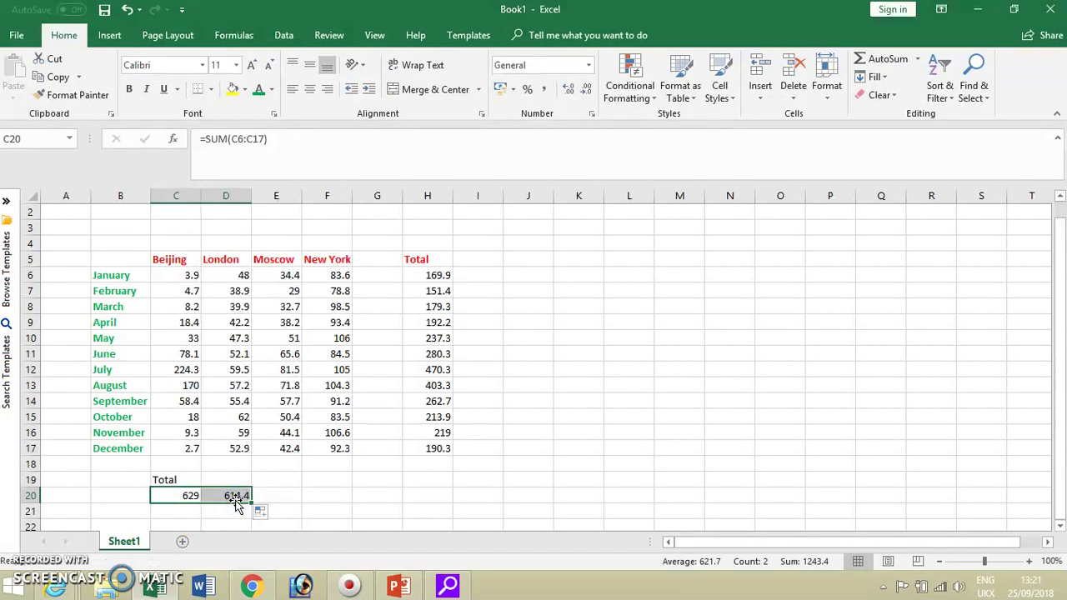
# Step: Check the total formulas in C20 and D20, and fill the London total from D20 across to F20 for Moscow and New York
pyautogui.click(290, 511)
pyautogui.click(184, 496)
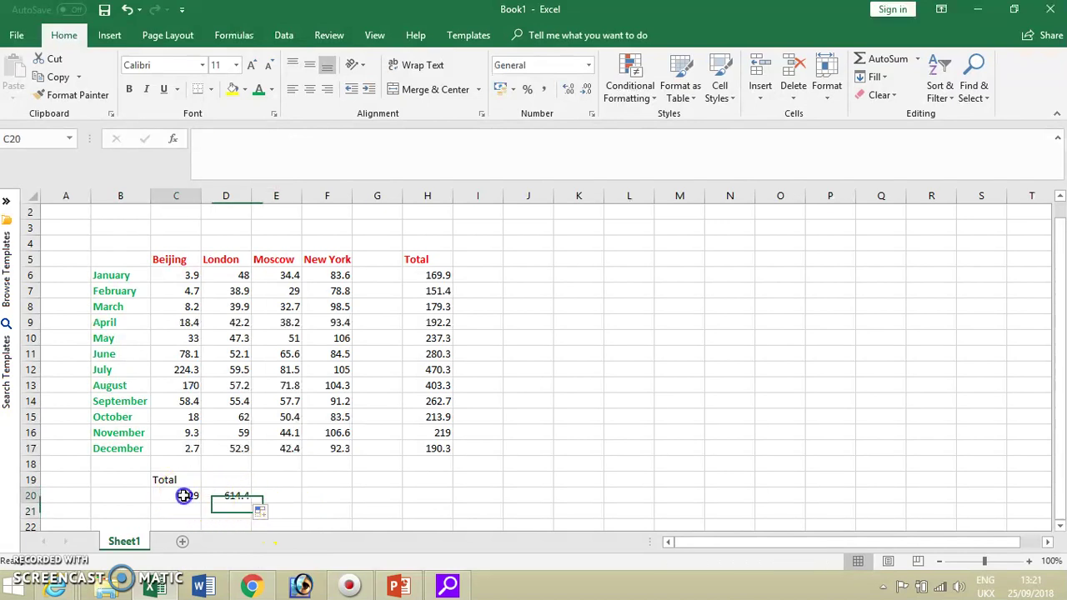
pyautogui.click(183, 493)
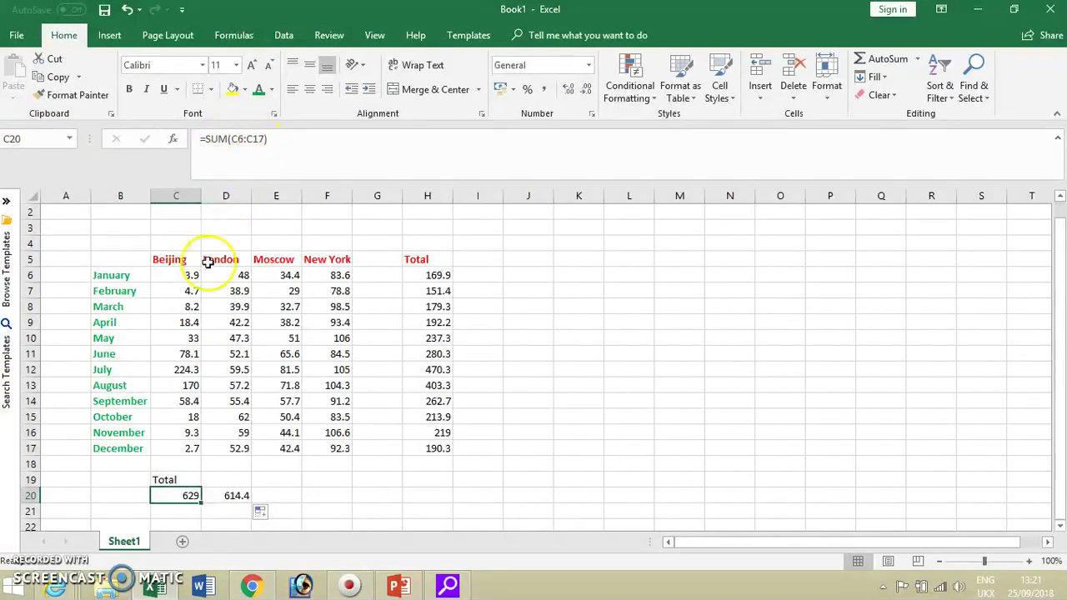
pyautogui.click(229, 496)
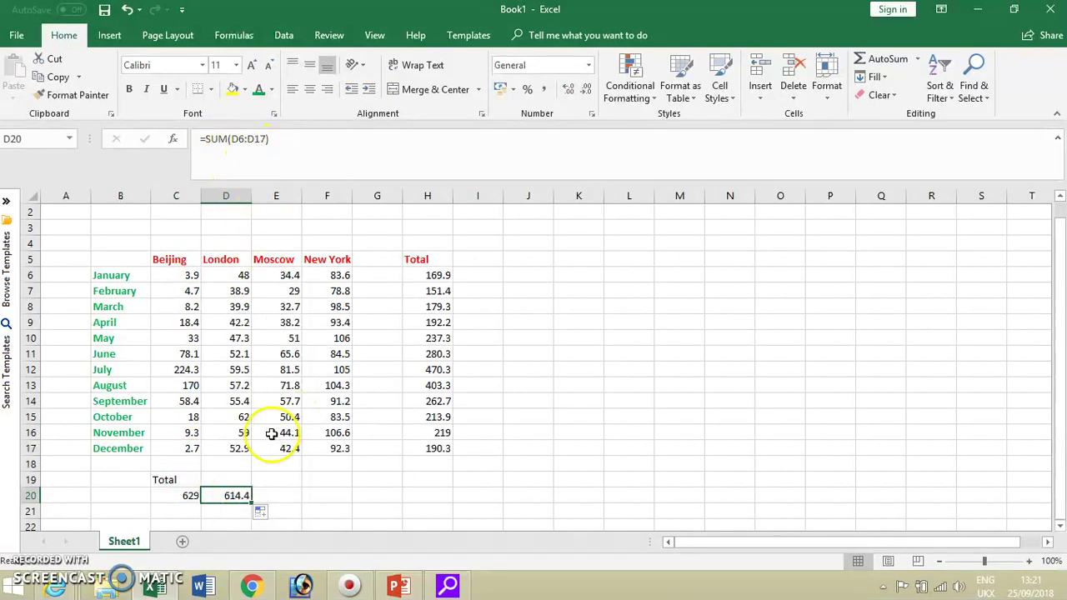
pyautogui.moveTo(248, 500); pyautogui.dragTo(338, 500)
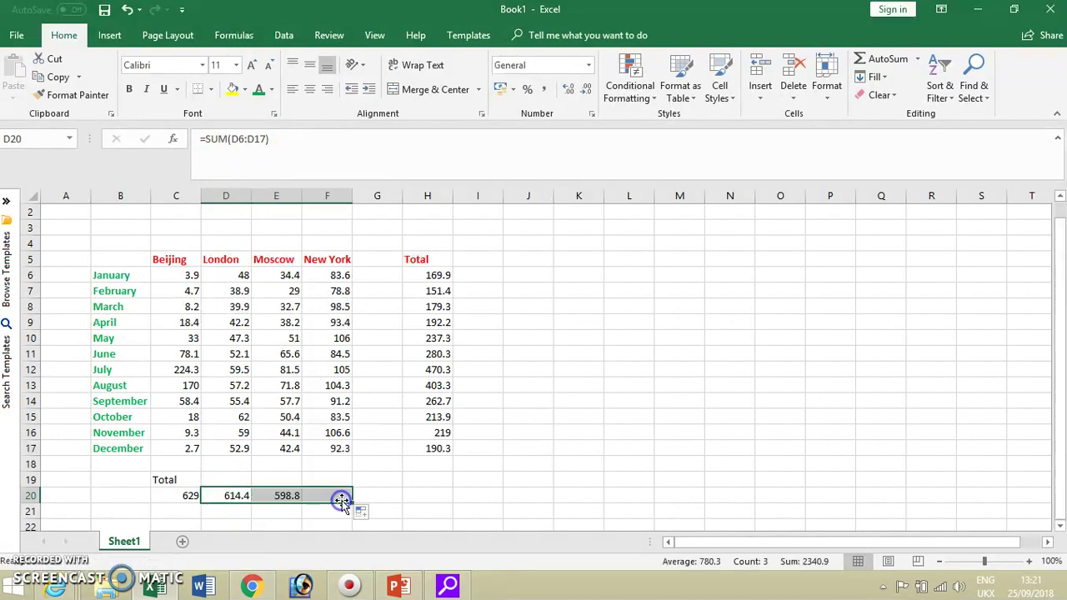
# Step: Examine the column ranges used by the SUM formulas in the city totals, from F20 back to C20
pyautogui.click(417, 512)
pyautogui.click(339, 495)
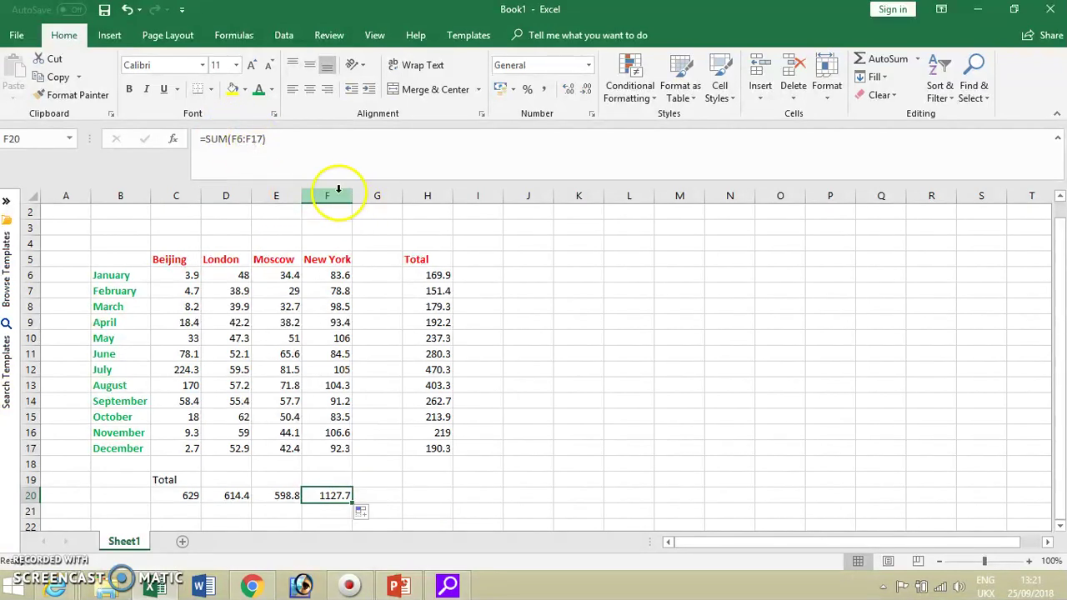
pyautogui.click(280, 496)
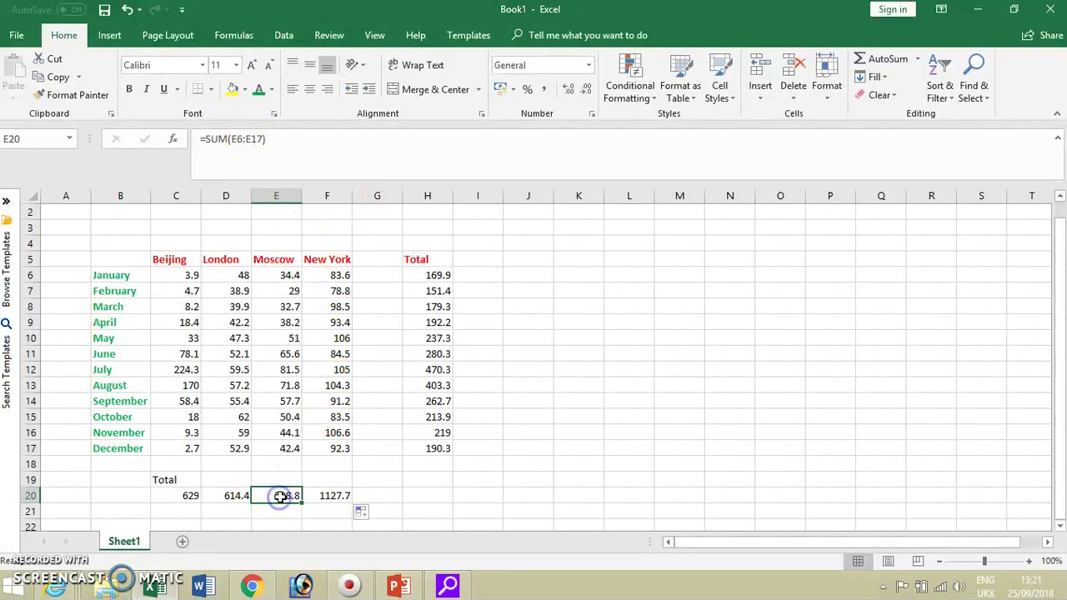
pyautogui.click(230, 495)
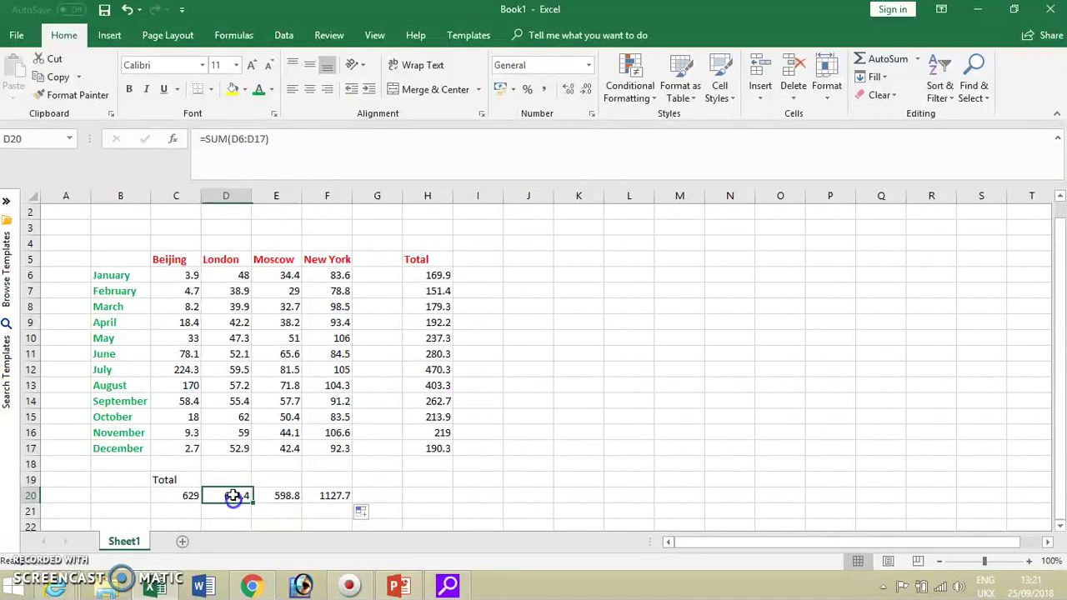
pyautogui.click(188, 495)
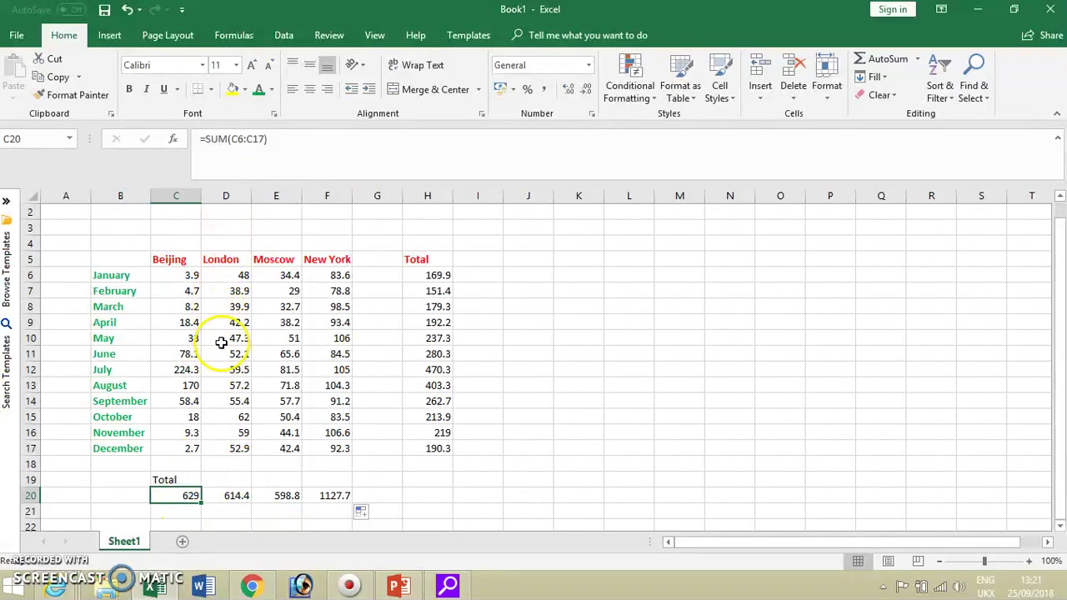
pyautogui.click(619, 496)
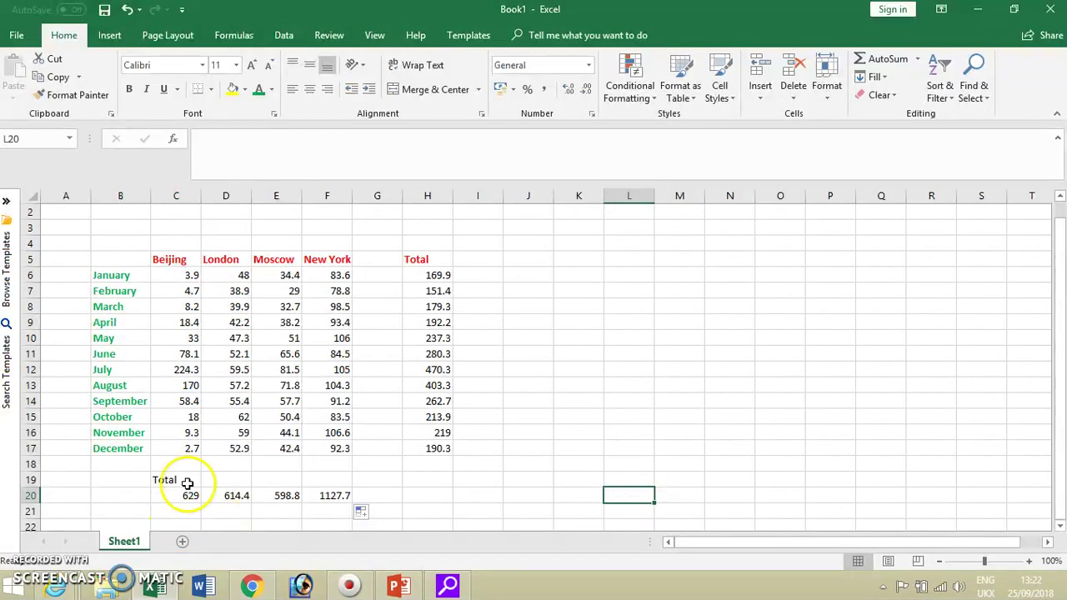
# Step: Rename the worksheet Sheet1 as Sales
pyautogui.doubleClick(127, 543)
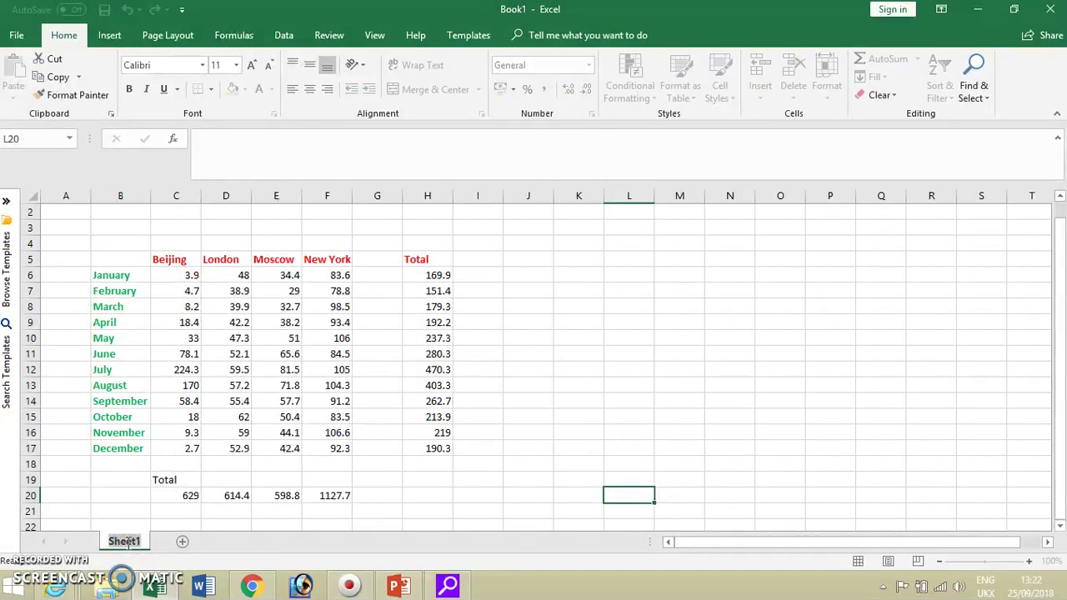
pyautogui.write('S')
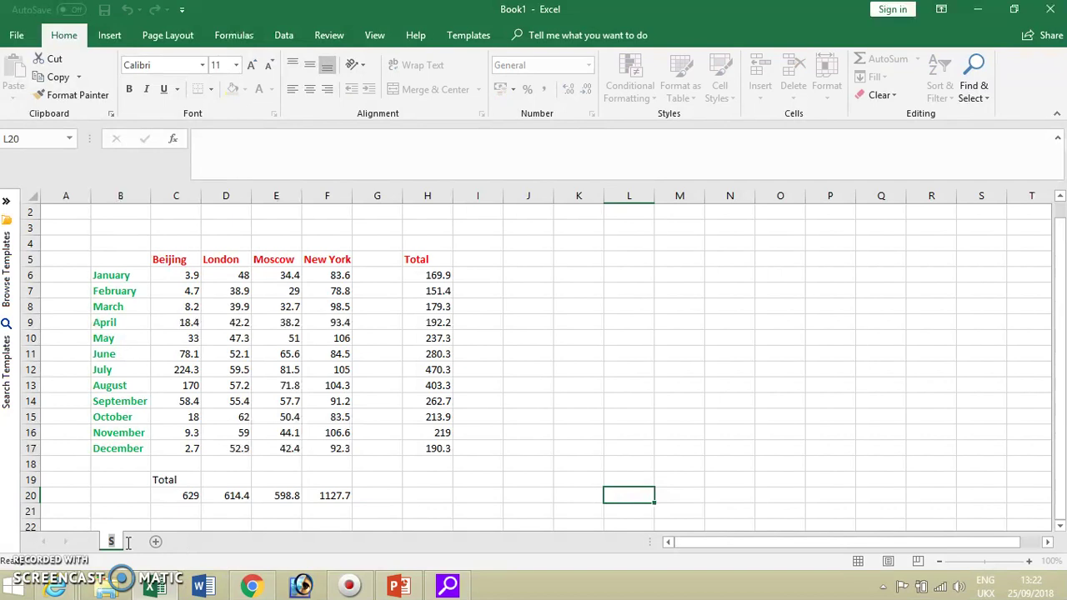
pyautogui.write('ales')
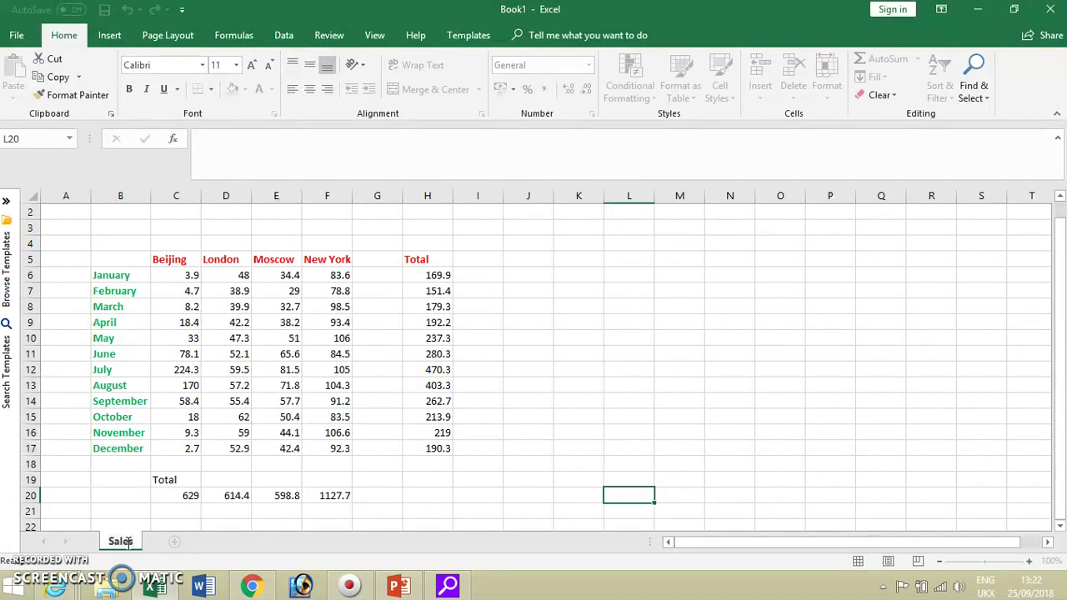
pyautogui.click(580, 432)
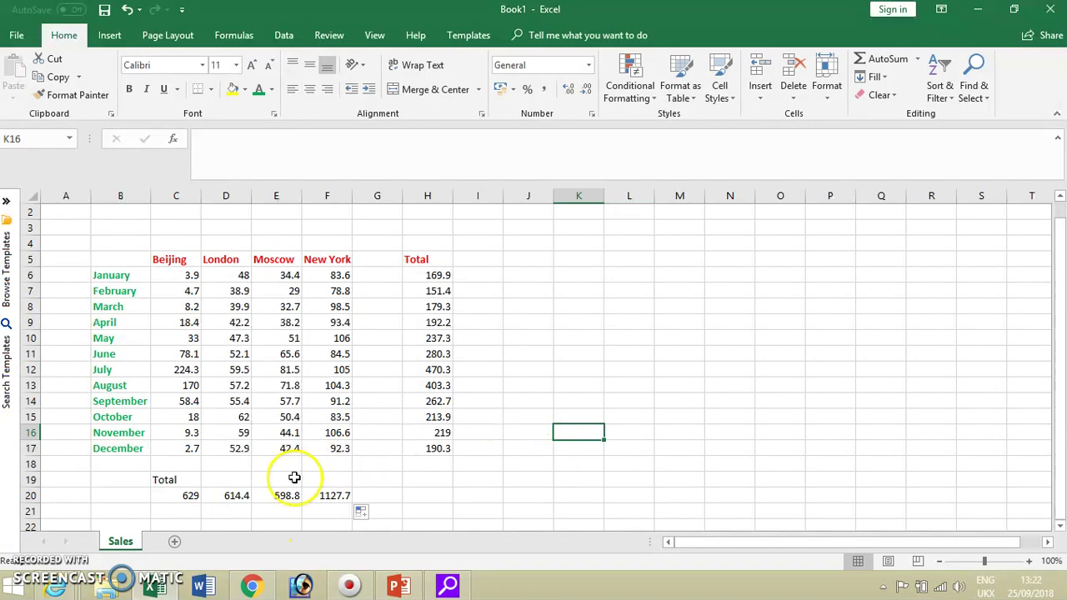
# Step: Add a second worksheet named Costs and return to the Sales sheet
pyautogui.click(175, 542)
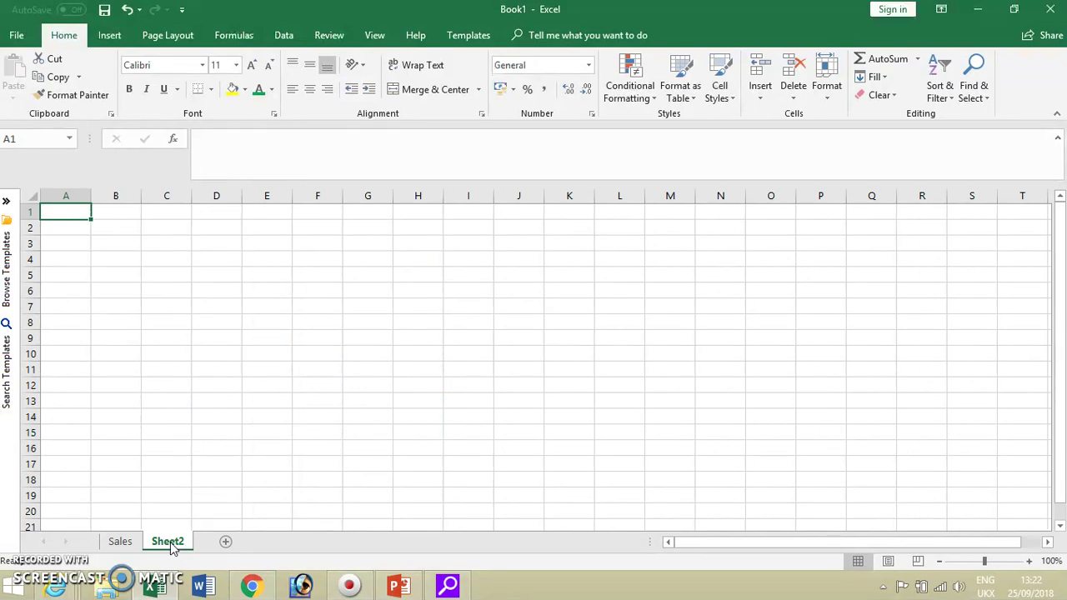
pyautogui.doubleClick(170, 543)
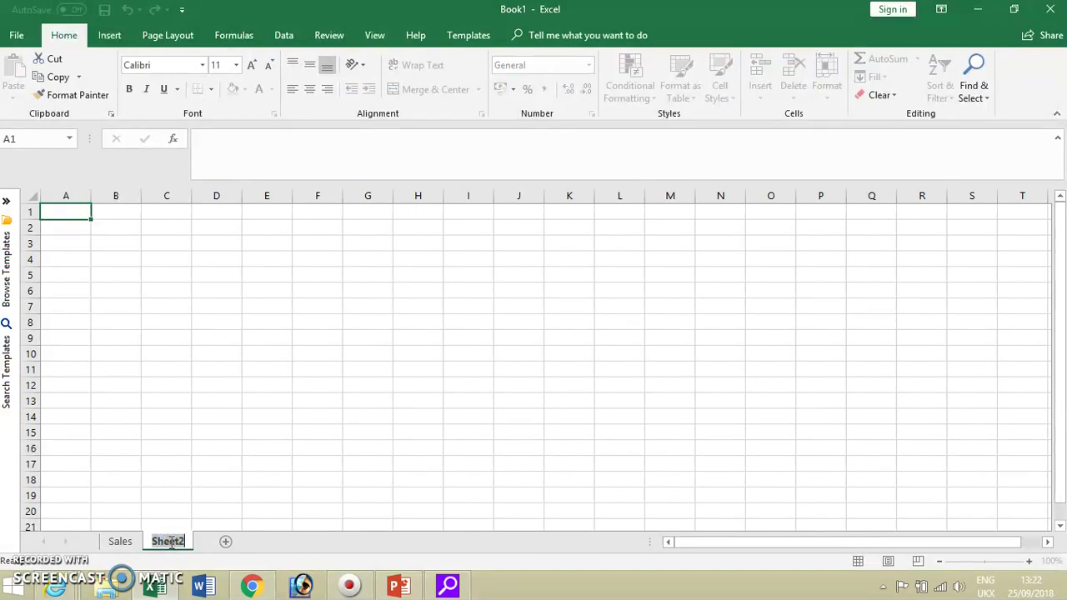
pyautogui.write('c')
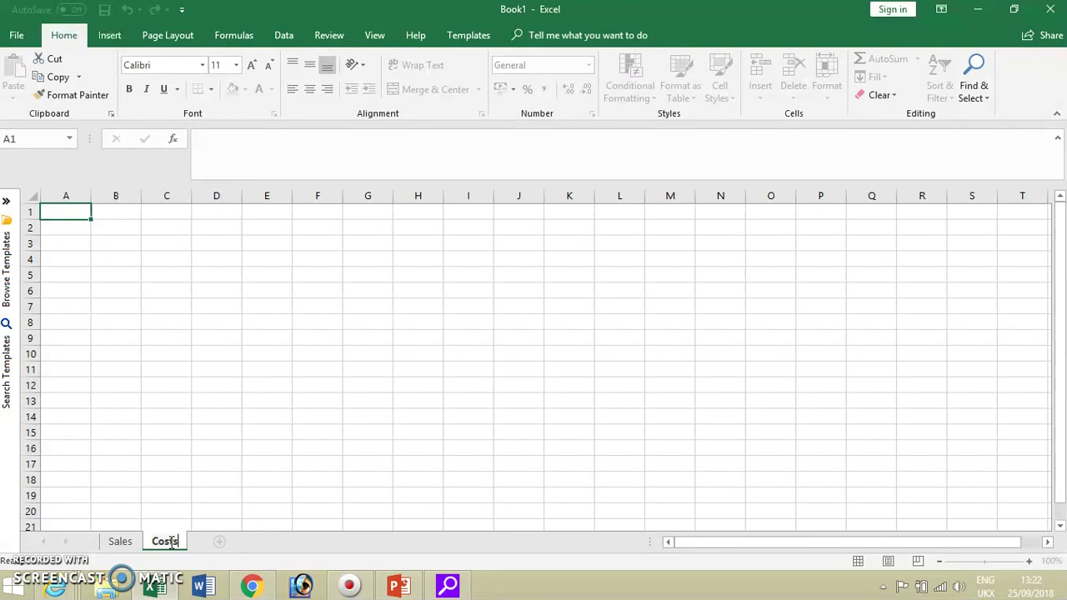
pyautogui.write('osts')
pyautogui.click(119, 542)
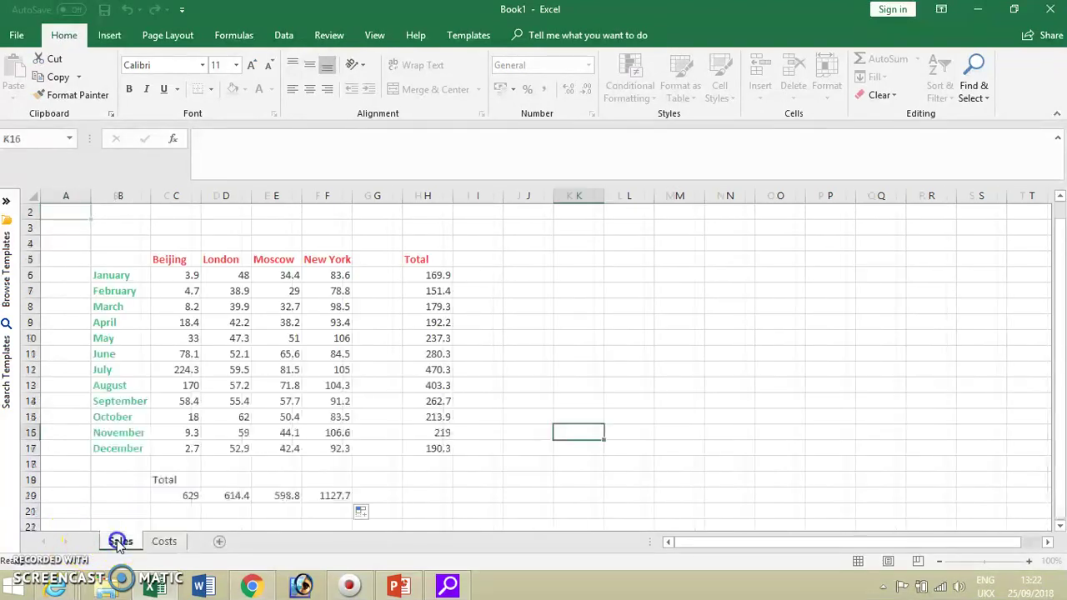
pyautogui.click(164, 542)
pyautogui.click(113, 541)
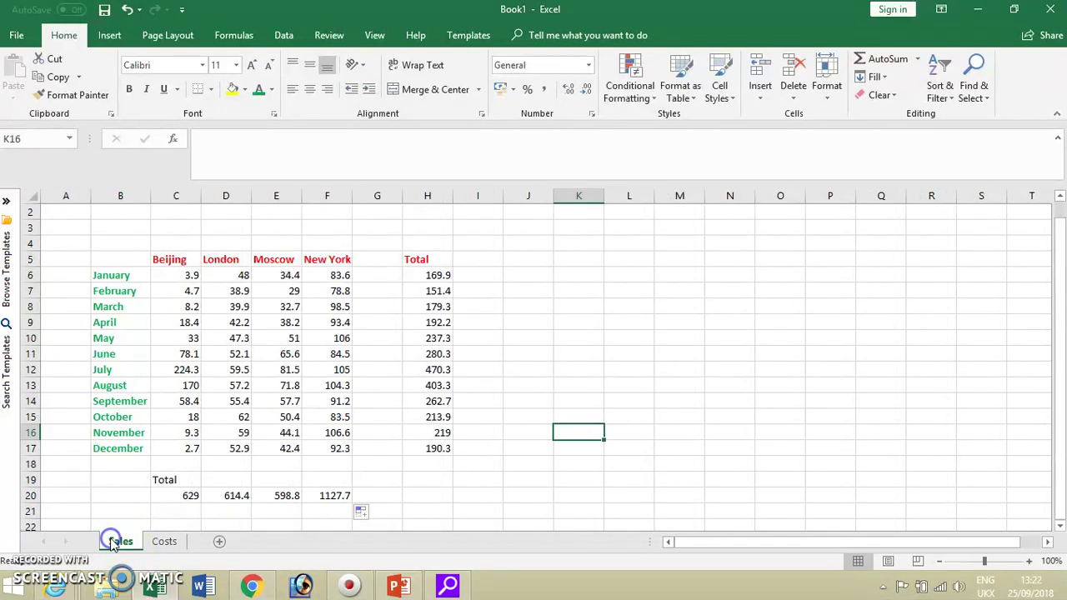
# Step: Copy the month names in B6:B17 of the Sales sheet to the Costs sheet, starting at cell B6
pyautogui.moveTo(112, 278); pyautogui.dragTo(113, 444)
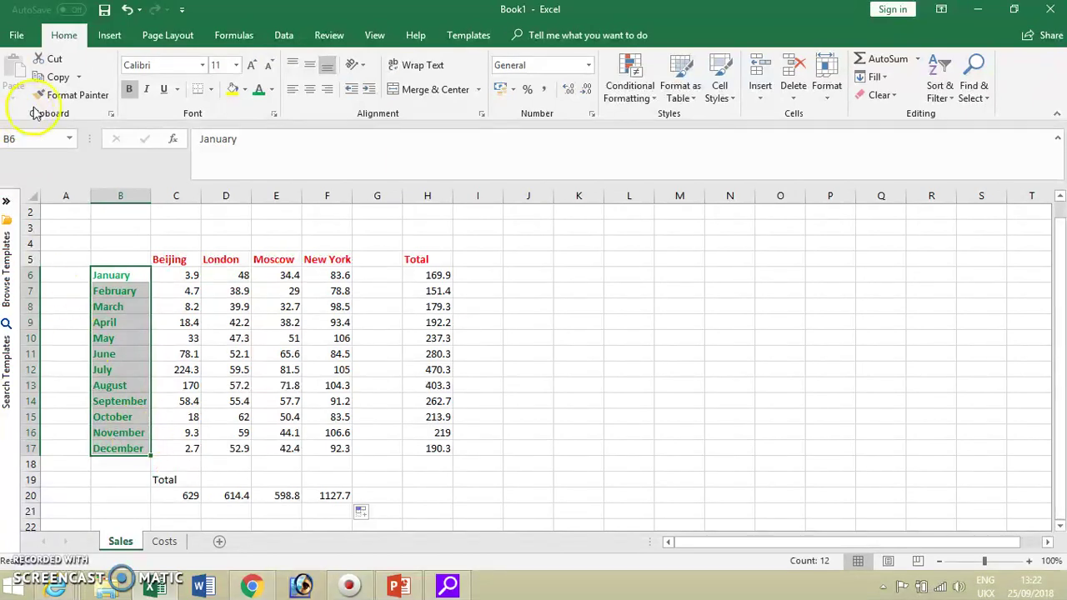
pyautogui.click(51, 76)
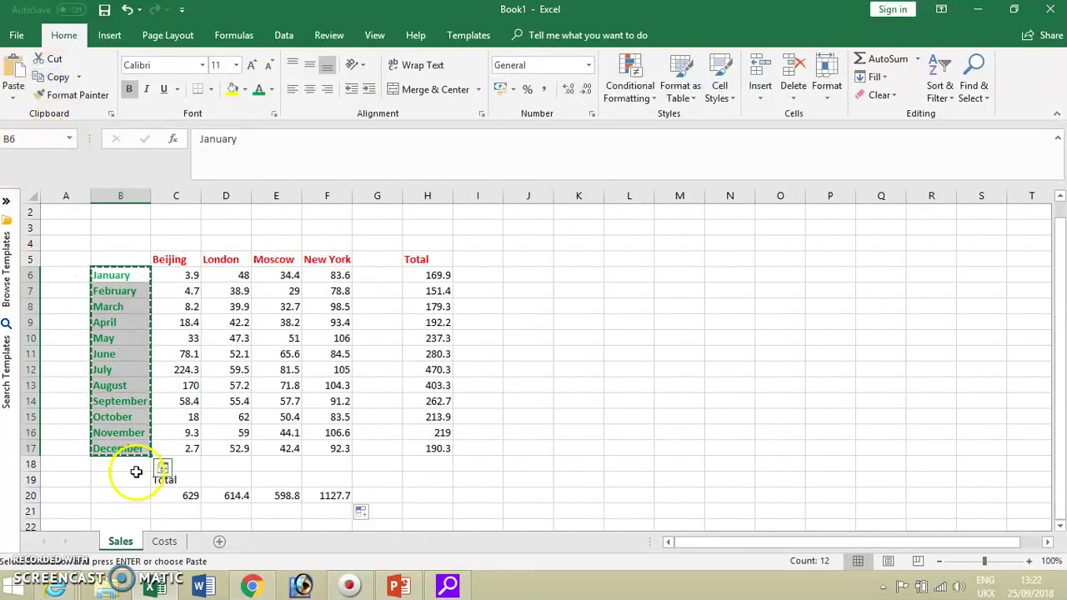
pyautogui.click(165, 541)
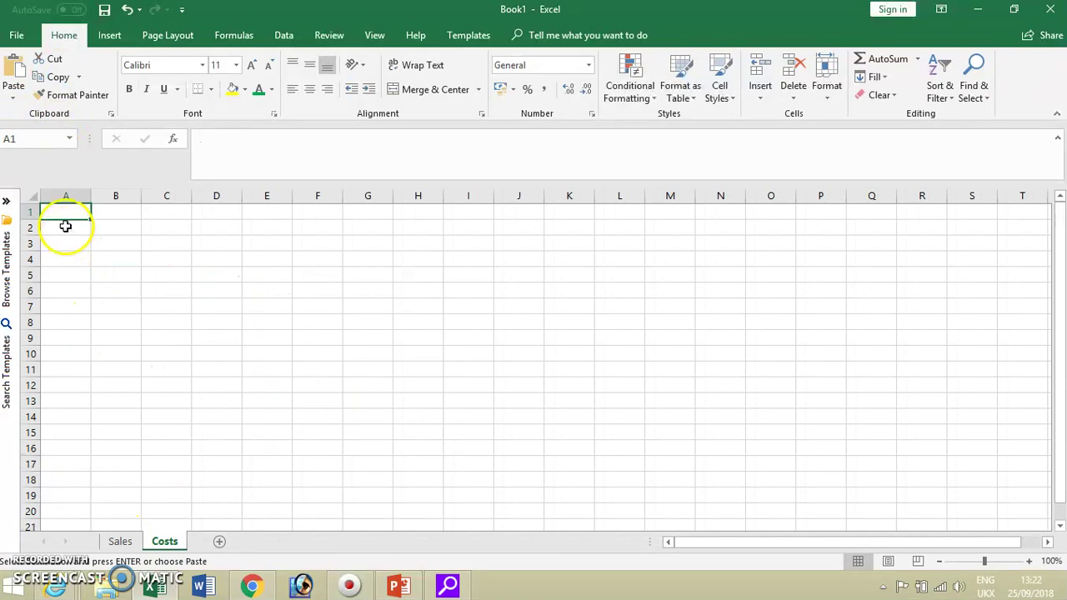
pyautogui.click(18, 136)
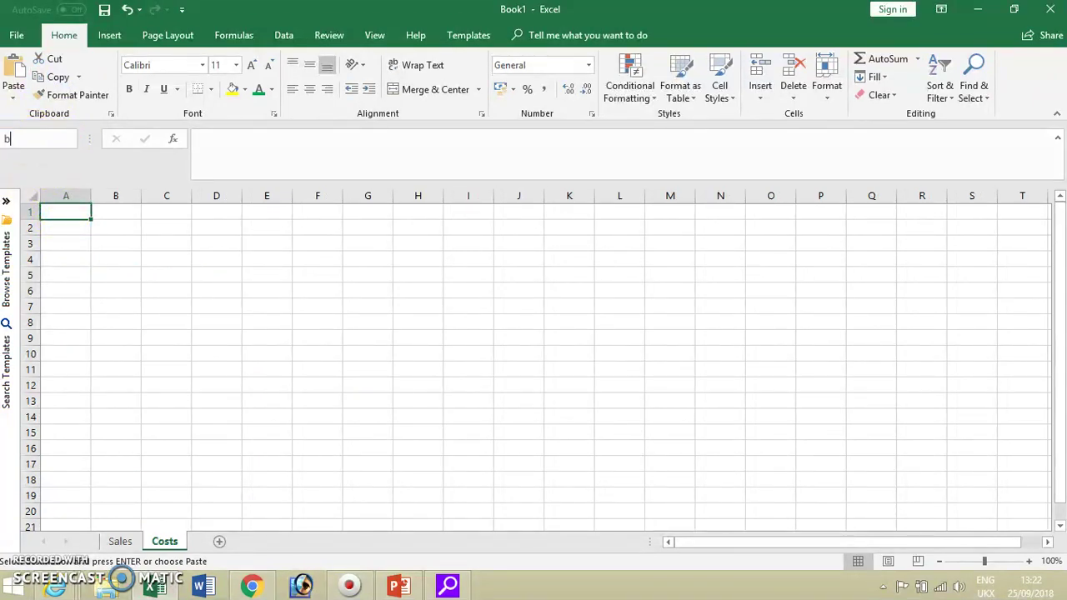
pyautogui.write('b6')
pyautogui.press('Return')
pyautogui.click(117, 288)
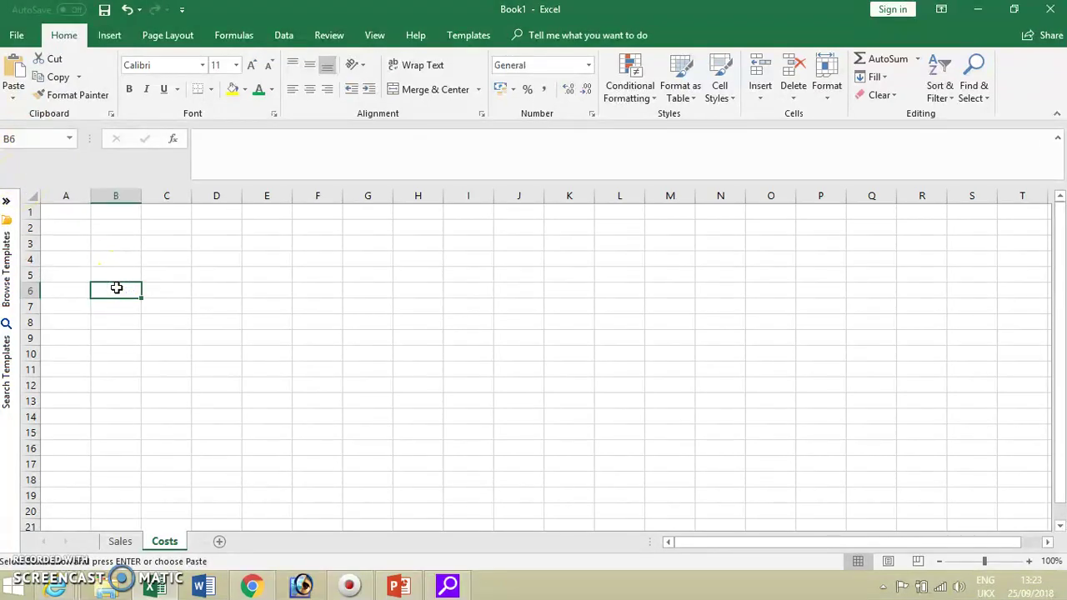
pyautogui.click(14, 68)
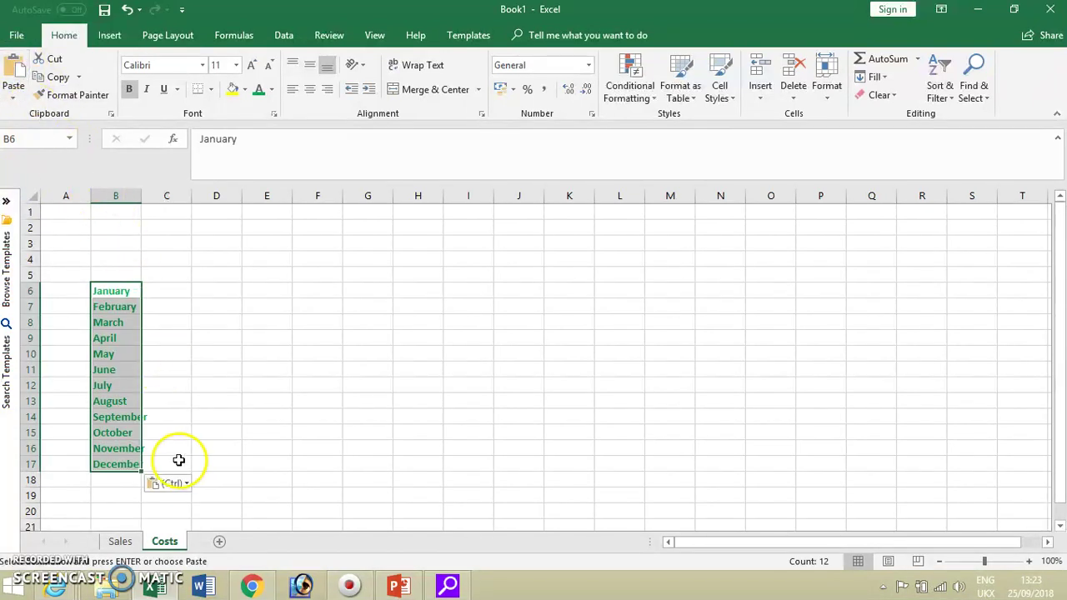
# Step: Copy the city and Total headings in C5:H5 of the Sales sheet to the Costs sheet, starting at cell C5
pyautogui.click(120, 542)
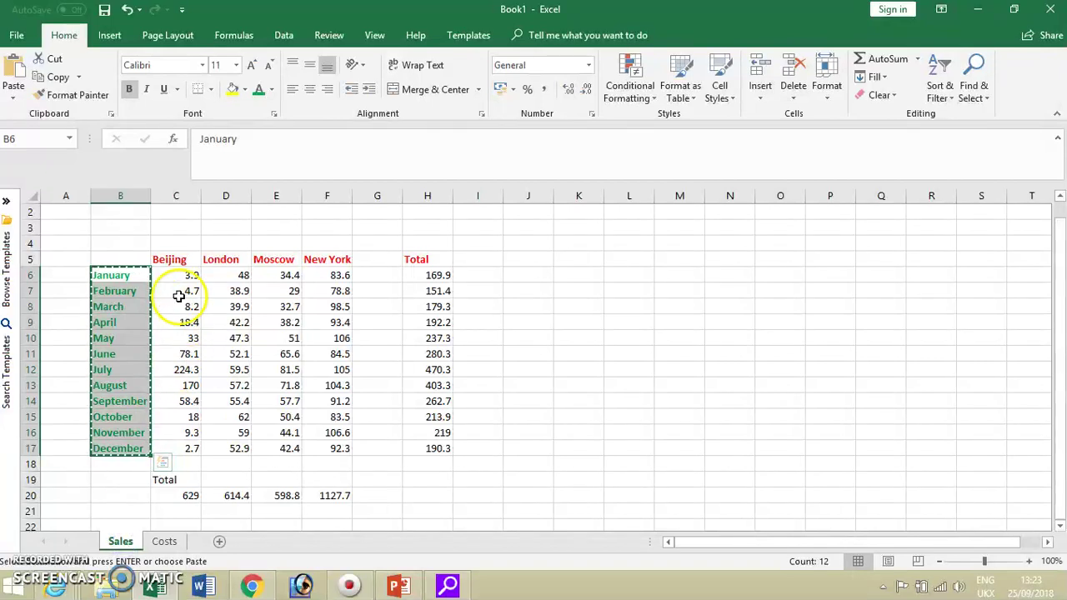
pyautogui.click(167, 259)
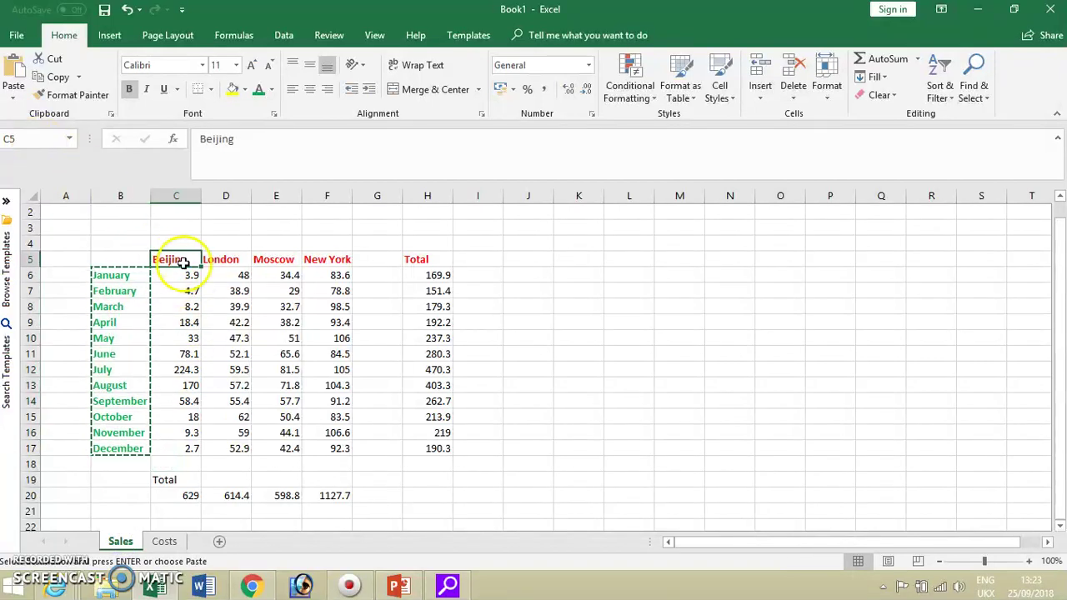
pyautogui.moveTo(186, 257); pyautogui.dragTo(418, 259)
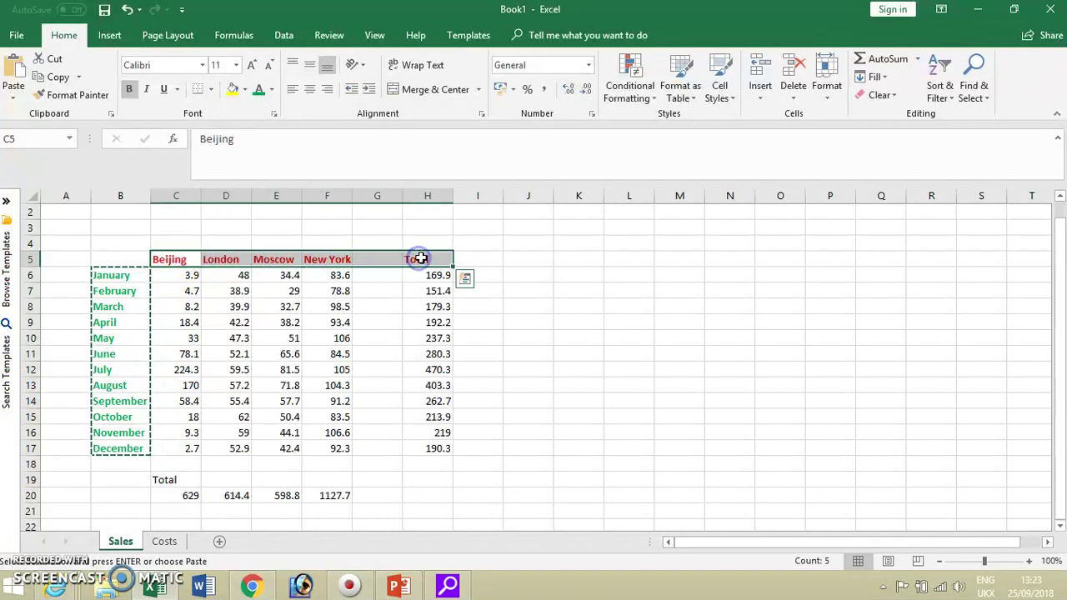
pyautogui.hotkey('ctrl', 'q')
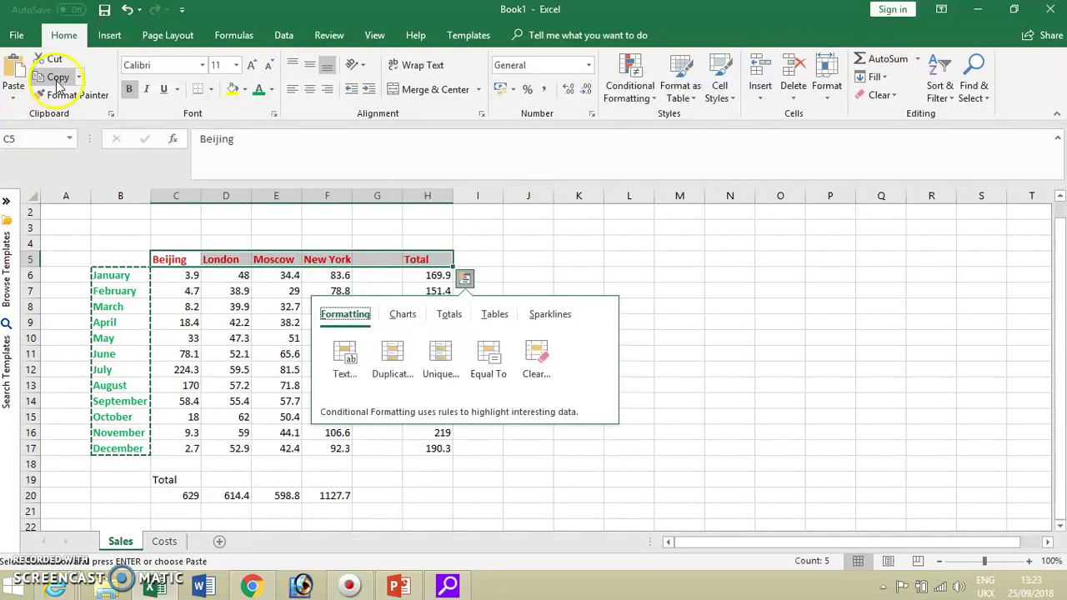
pyautogui.click(52, 77)
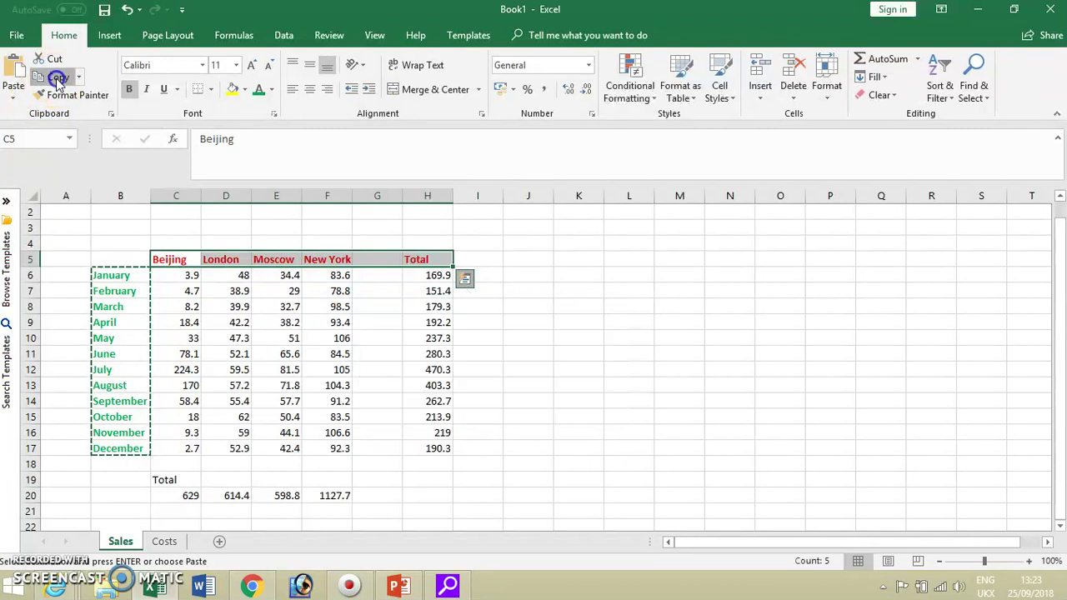
pyautogui.click(165, 542)
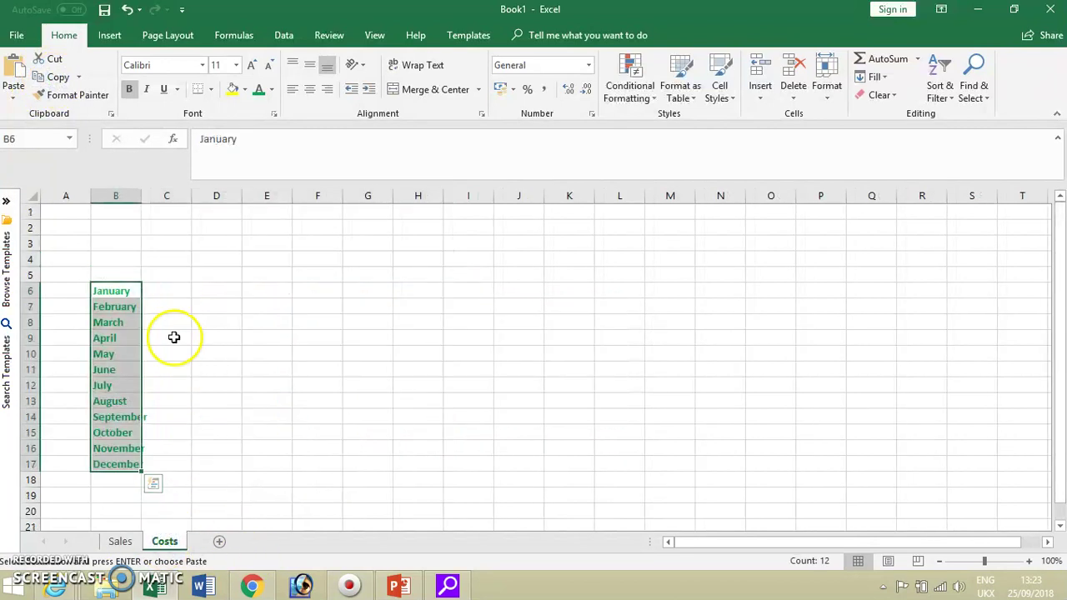
pyautogui.click(33, 138)
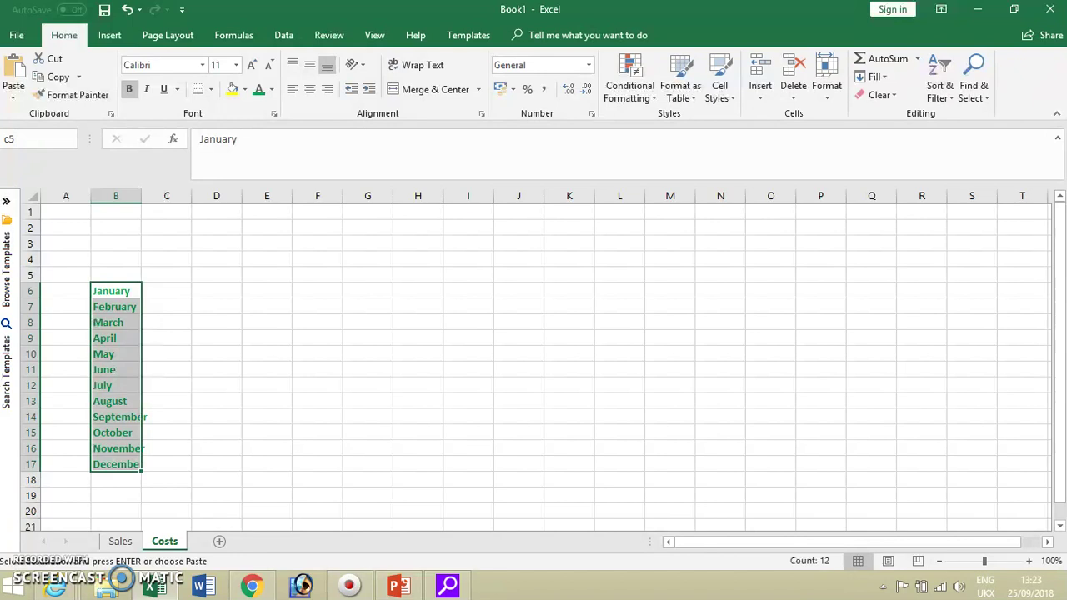
pyautogui.write('c5')
pyautogui.press('Return')
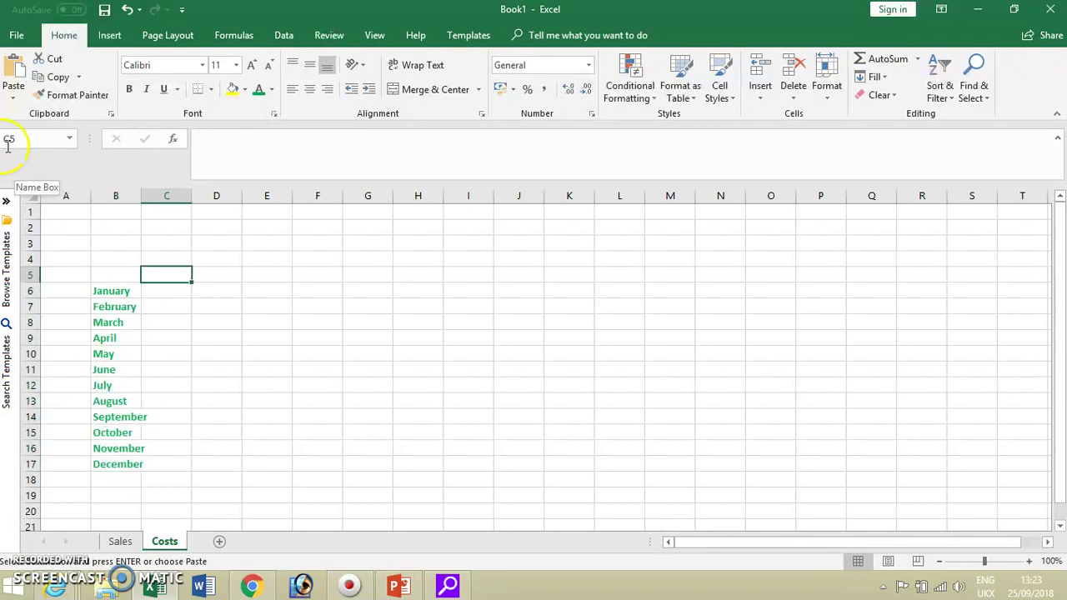
pyautogui.click(14, 71)
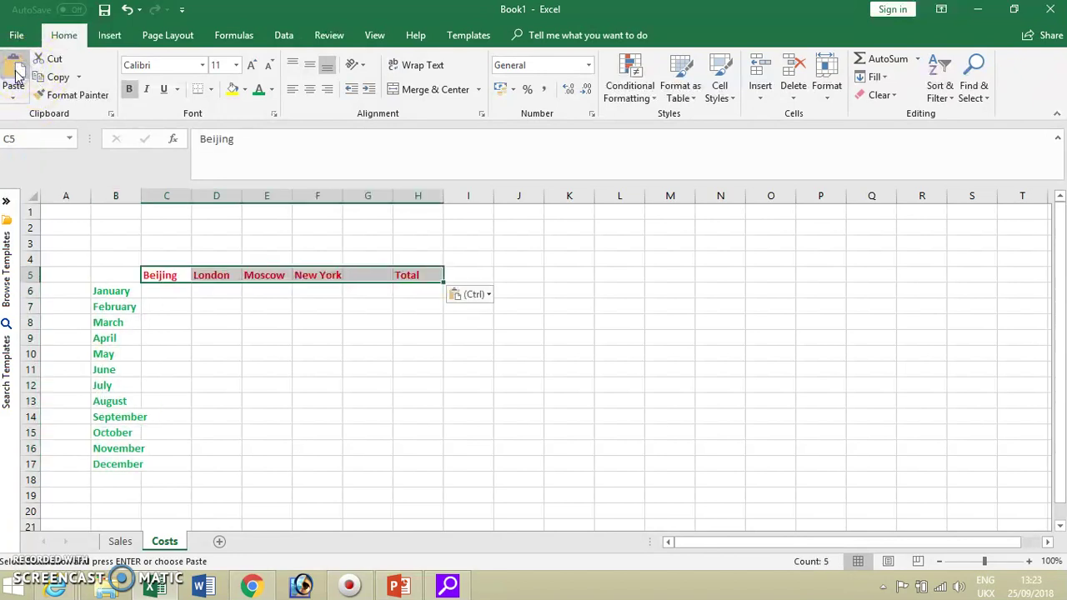
pyautogui.click(259, 482)
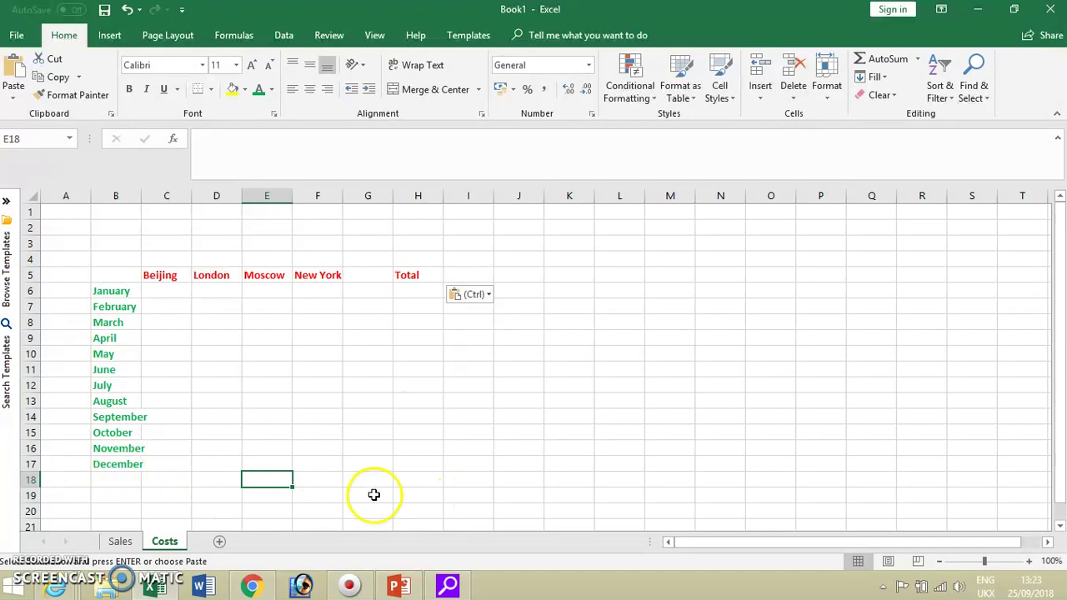
# Step: Return to the Sales sheet and enter the heading New Cars in K4 with the value 5 in K5
pyautogui.click(120, 541)
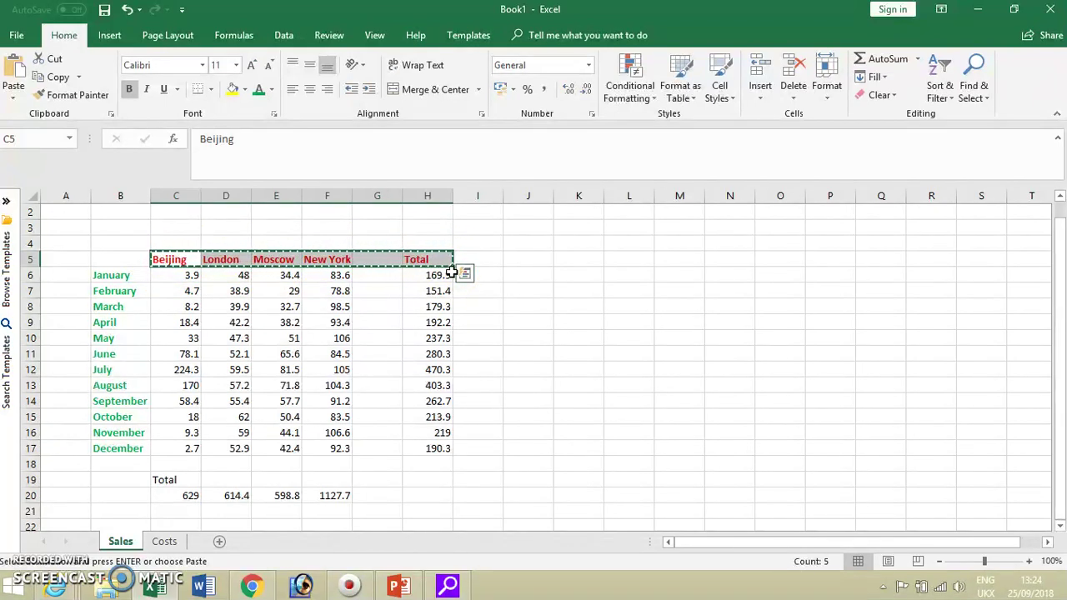
pyautogui.press('Escape')
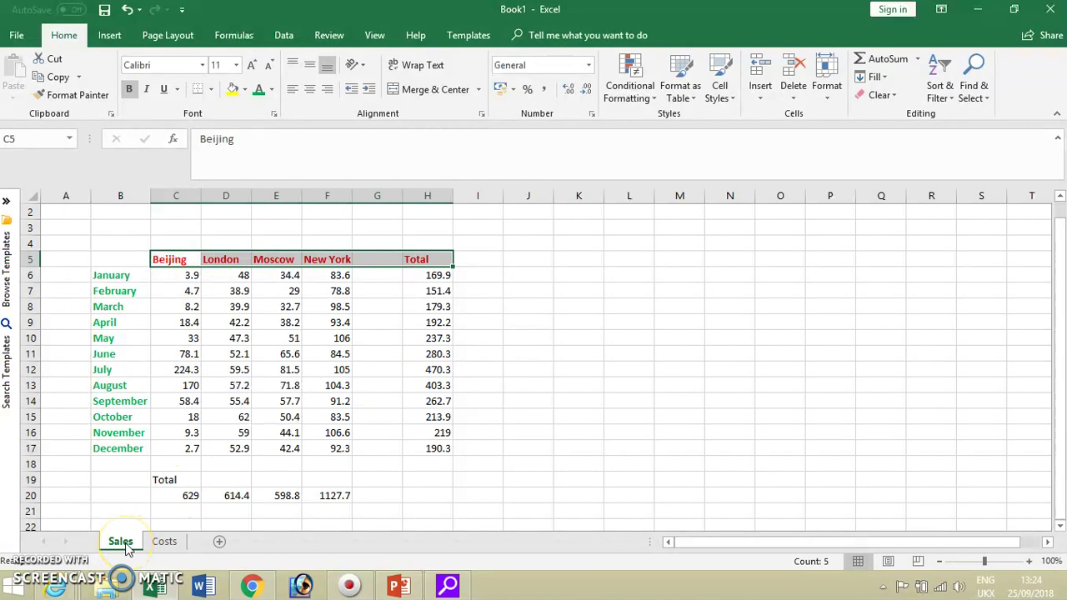
pyautogui.click(579, 241)
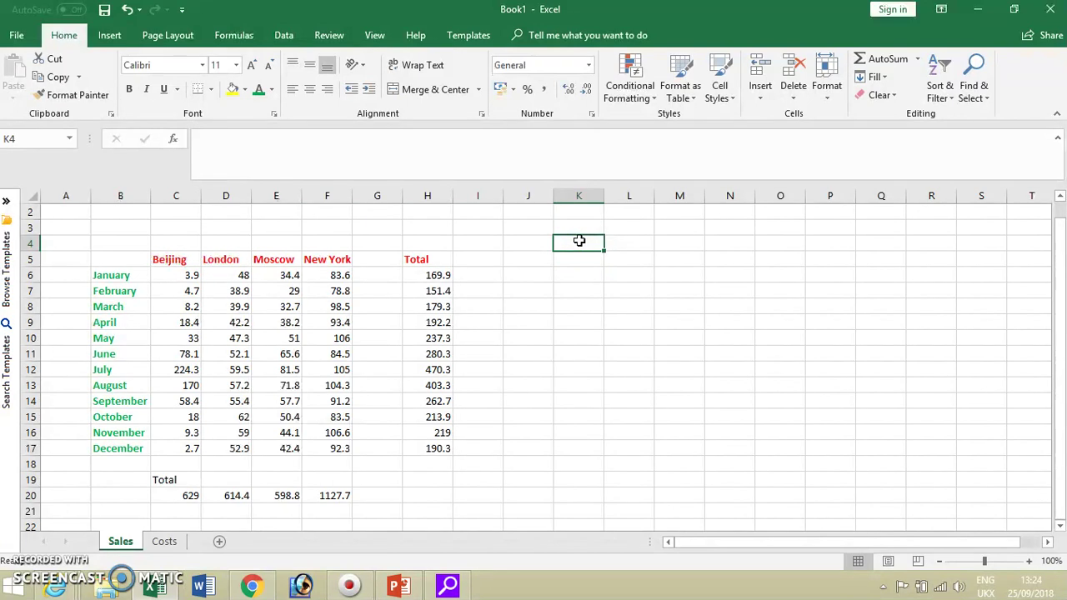
pyautogui.write('Cars')
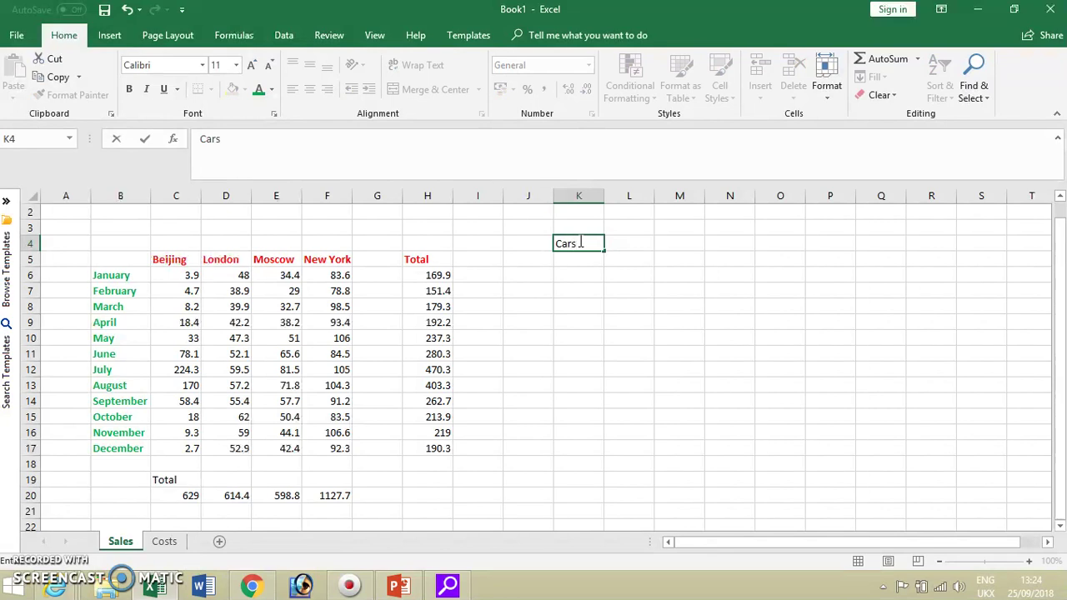
pyautogui.click(557, 242)
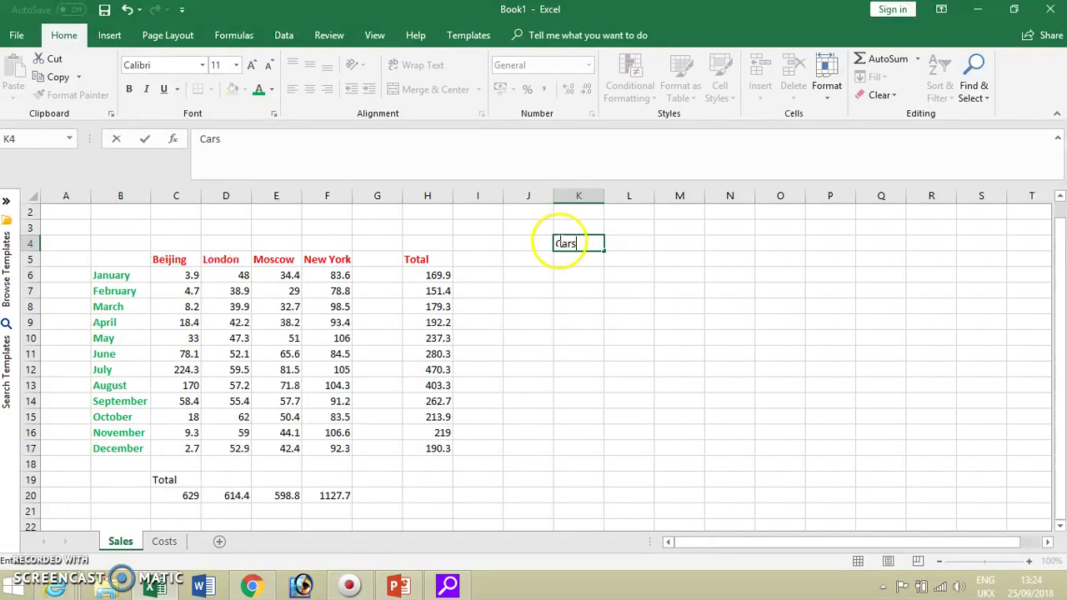
pyautogui.write('New')
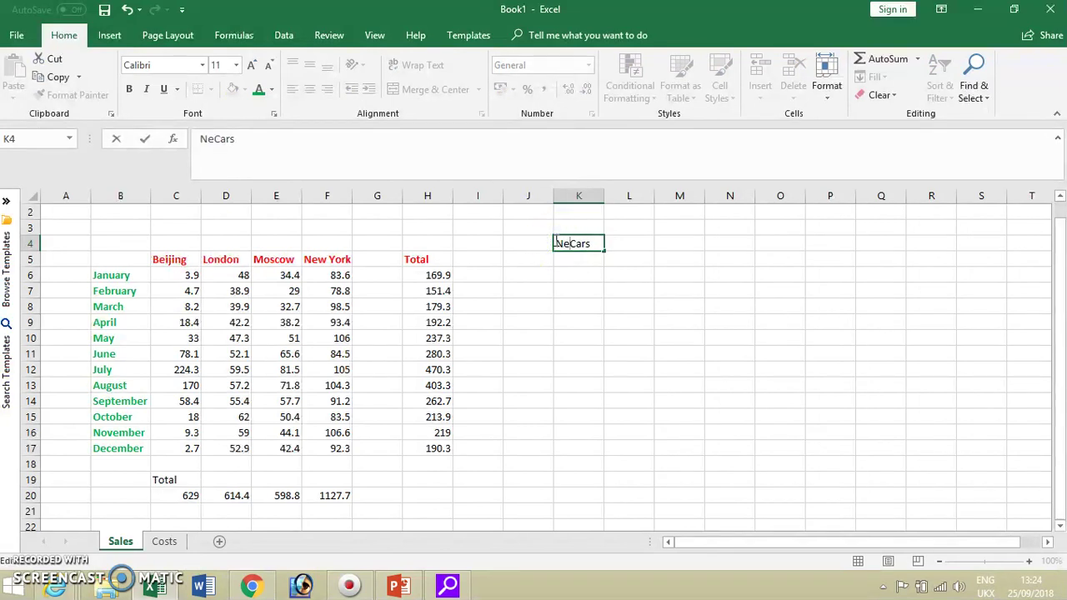
pyautogui.click(569, 261)
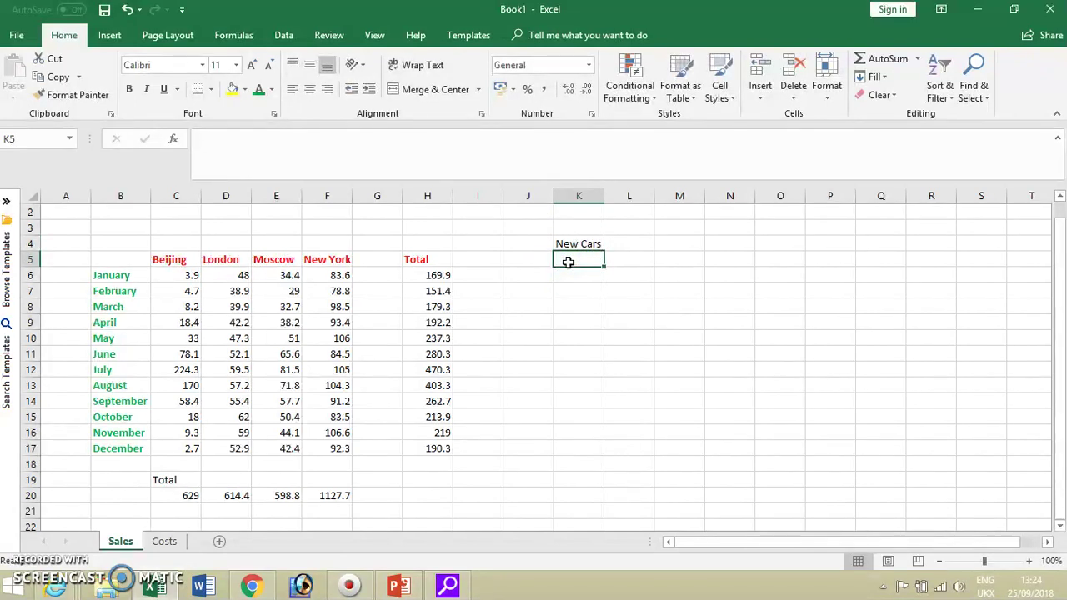
pyautogui.write('4')
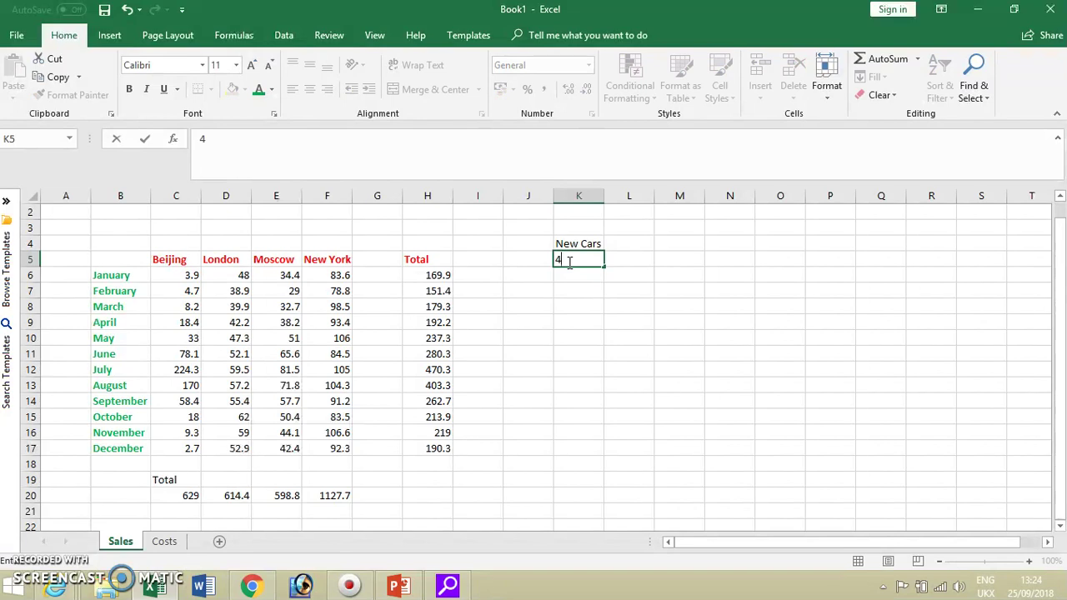
# Step: Enter the heading Old Cars in L4 with the value 7 in L5
pyautogui.click(626, 243)
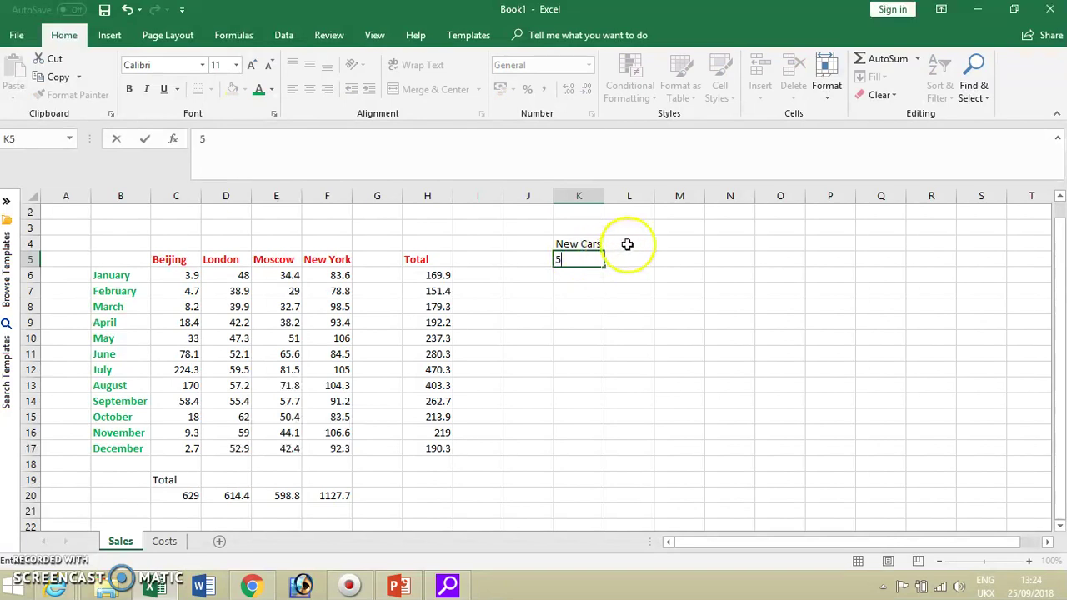
pyautogui.write('Old Cars')
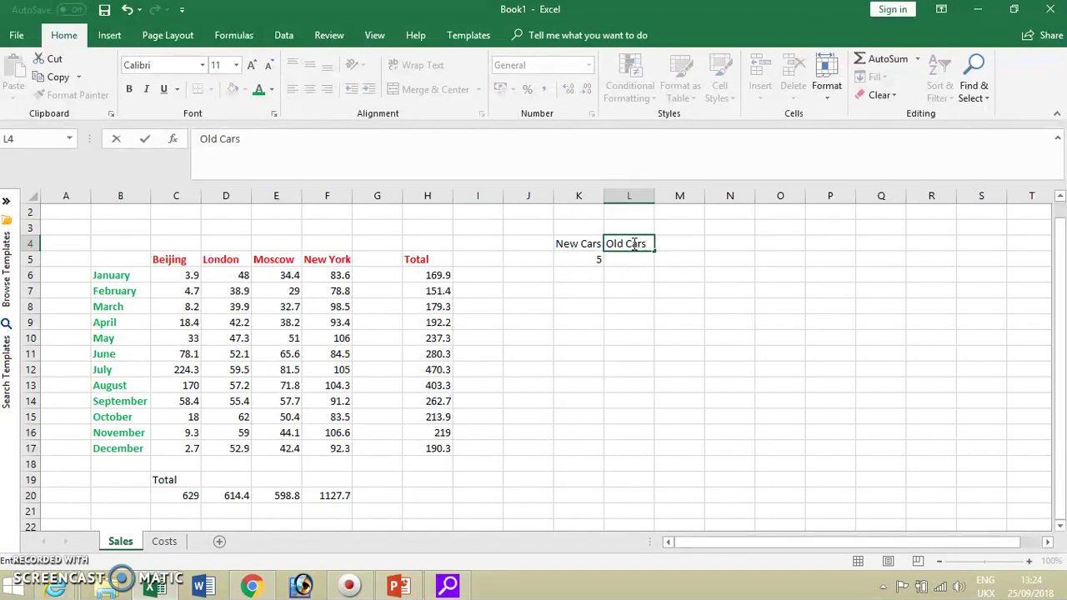
pyautogui.click(631, 259)
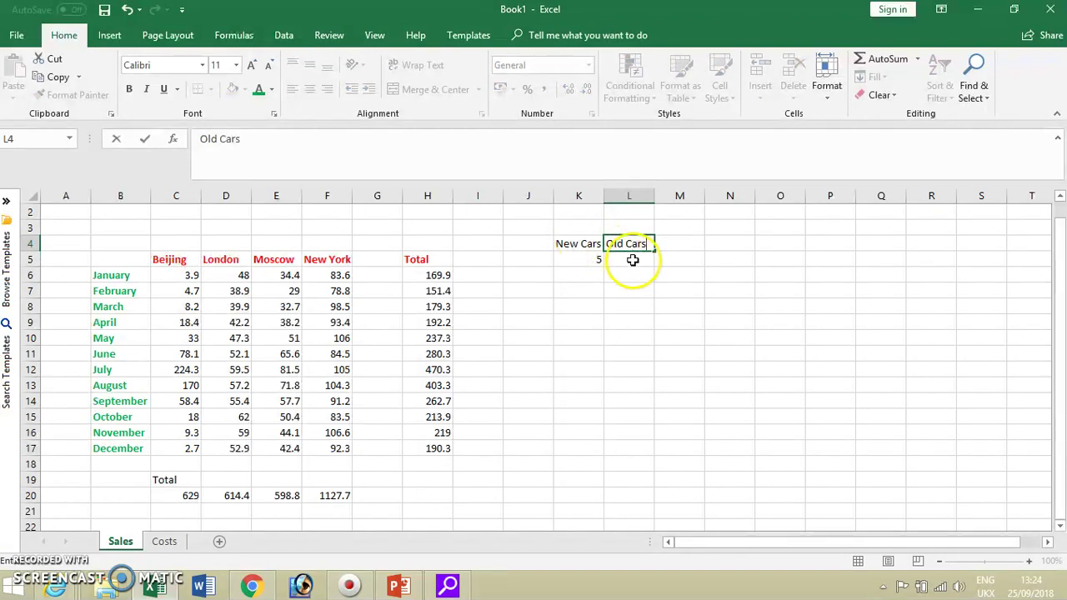
pyautogui.write('7')
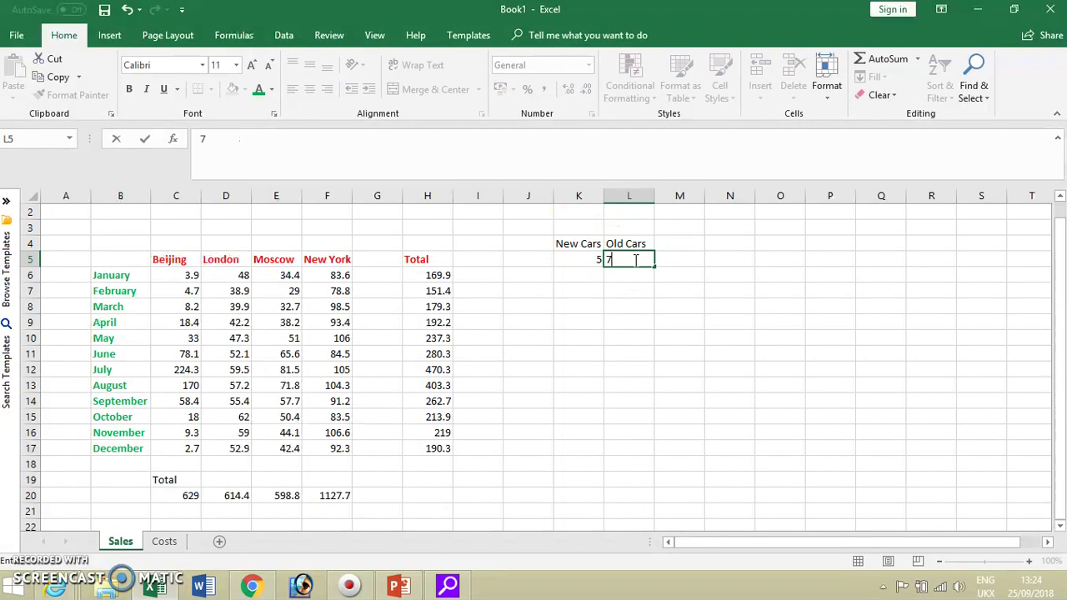
# Step: Enter the heading Total in M4 and add the two car values in M5 with the formula =K5+L5
pyautogui.click(687, 242)
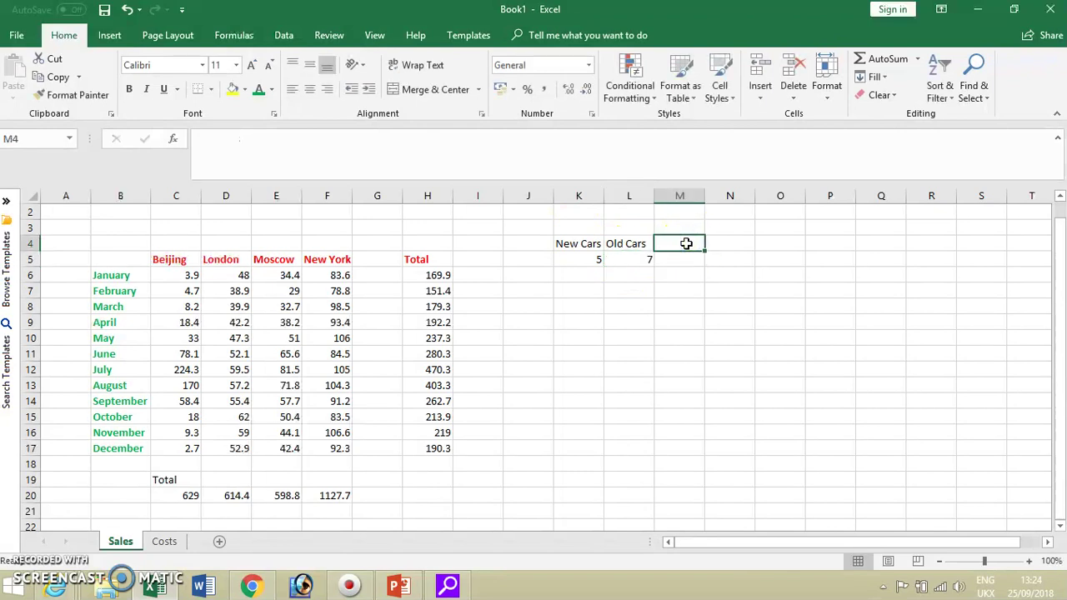
pyautogui.write('Total')
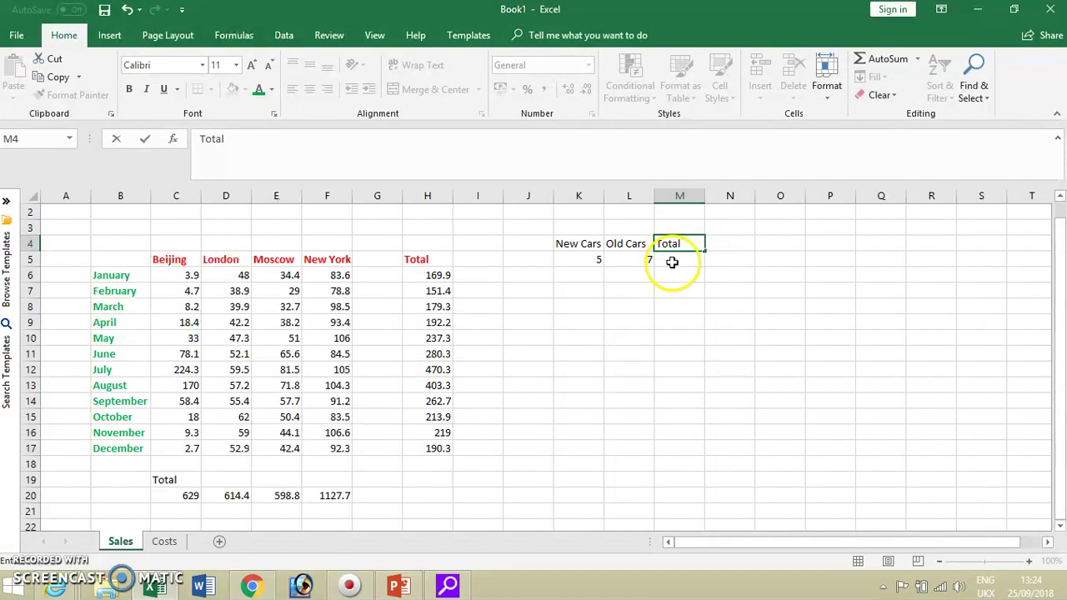
pyautogui.click(672, 265)
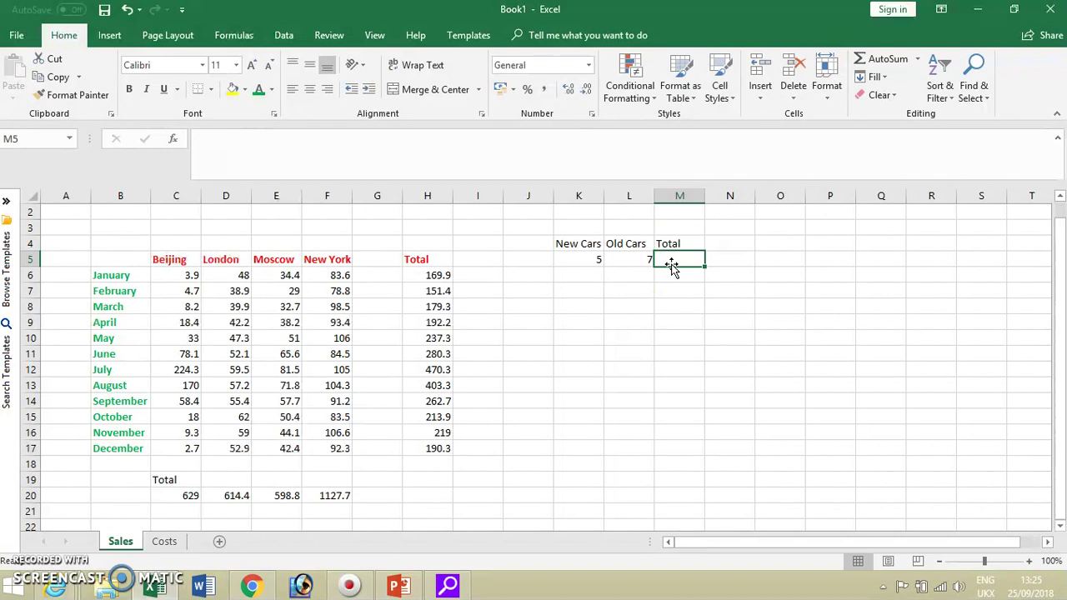
pyautogui.write('=')
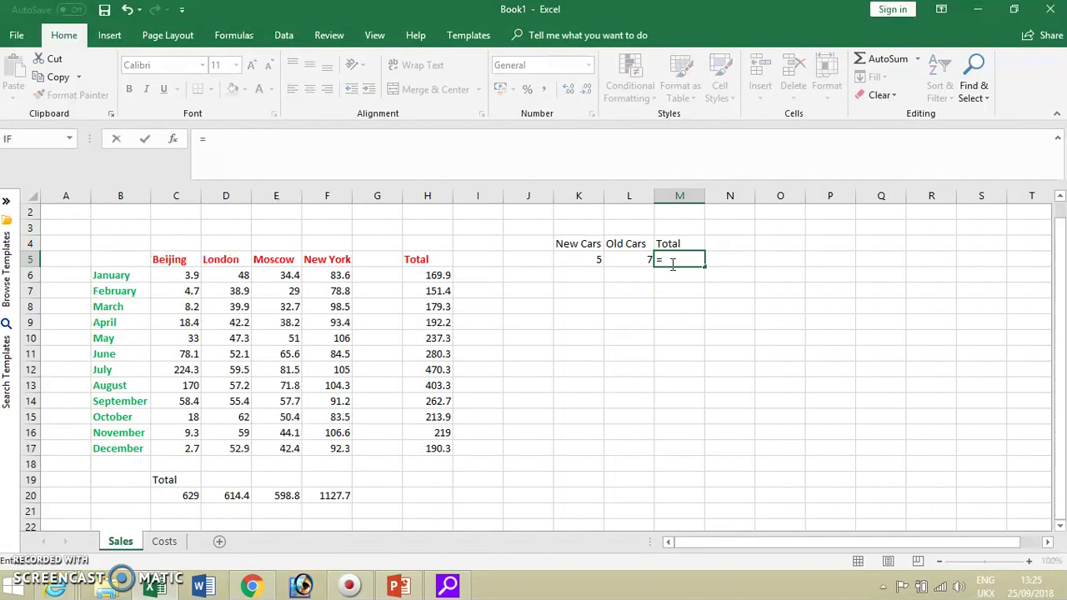
pyautogui.click(592, 262)
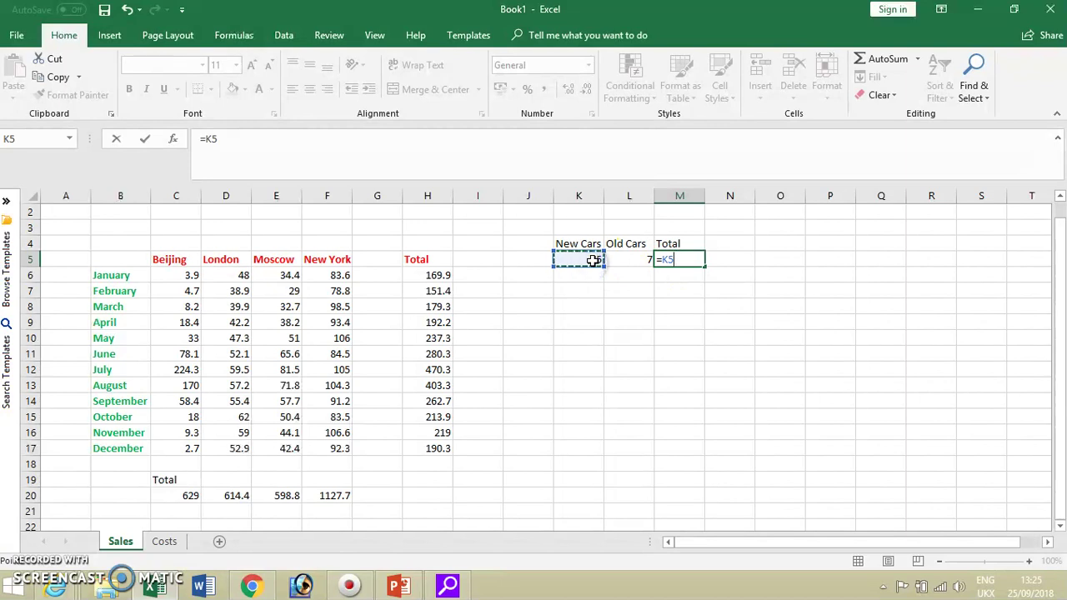
pyautogui.write('+')
pyautogui.click(630, 260)
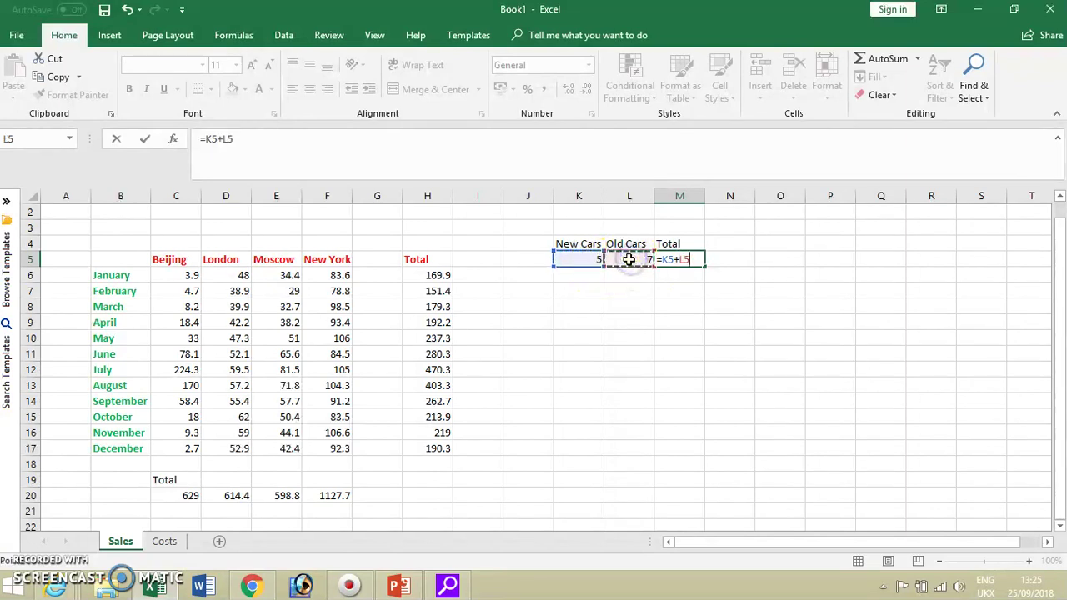
pyautogui.press('Return')
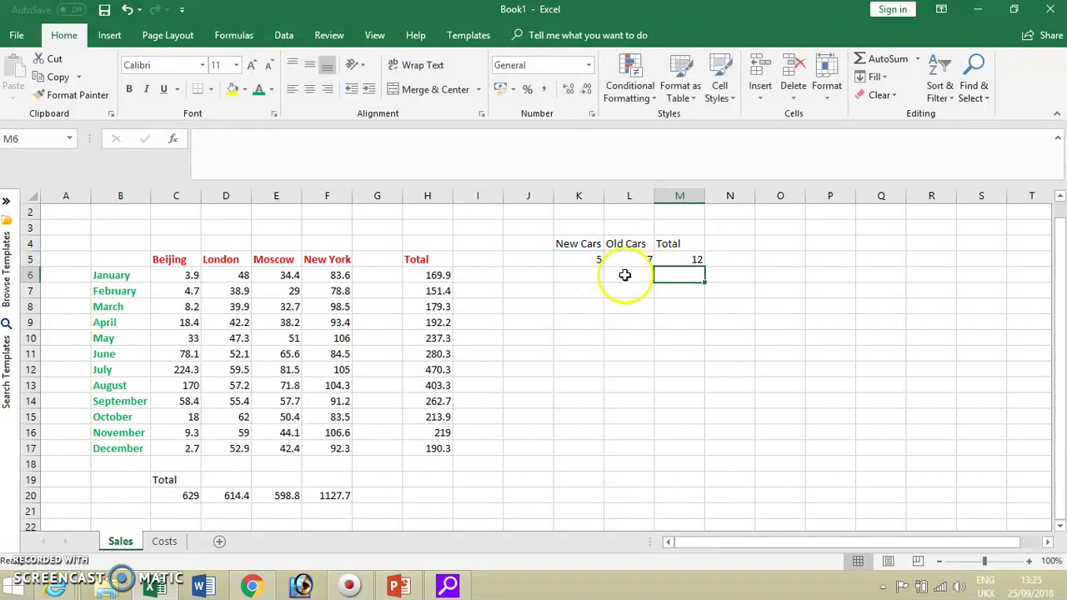
# Step: Change the New Cars value in K5 to 6 and check the formula cell M5
pyautogui.click(683, 261)
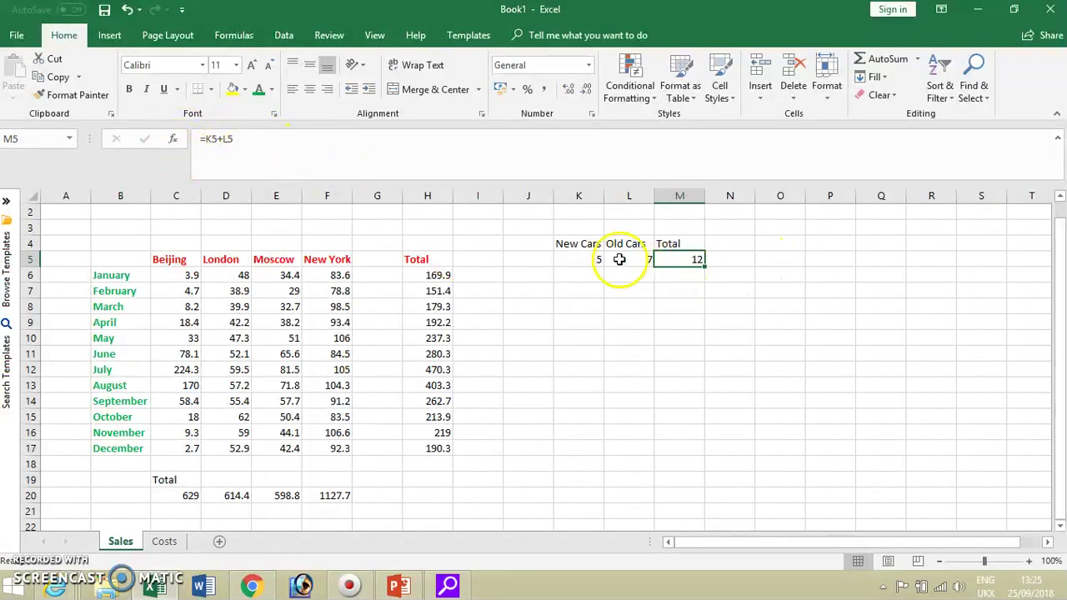
pyautogui.click(589, 258)
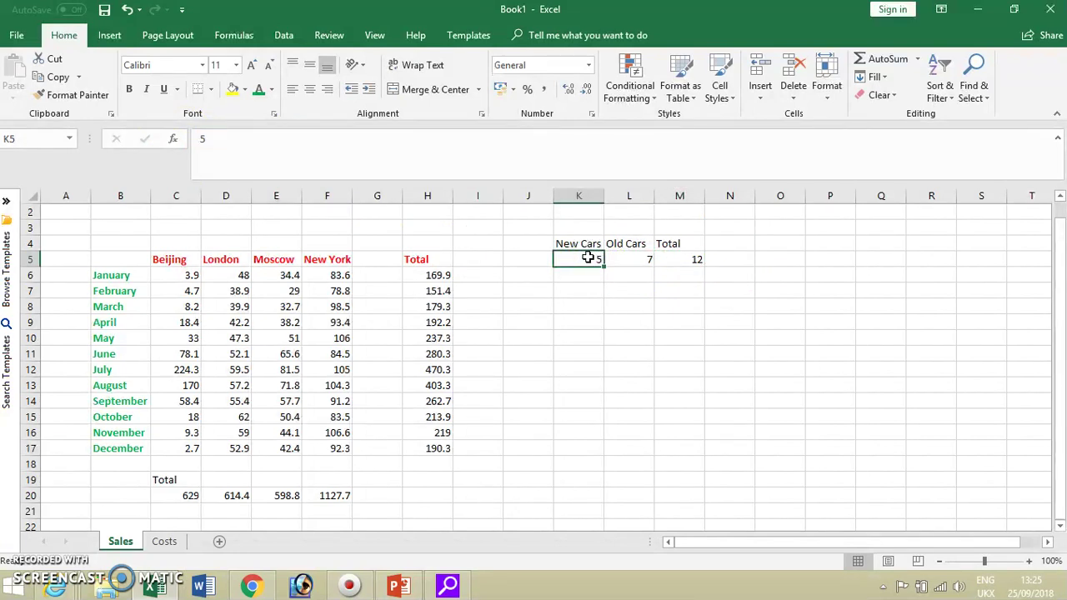
pyautogui.write('6')
pyautogui.press('Return')
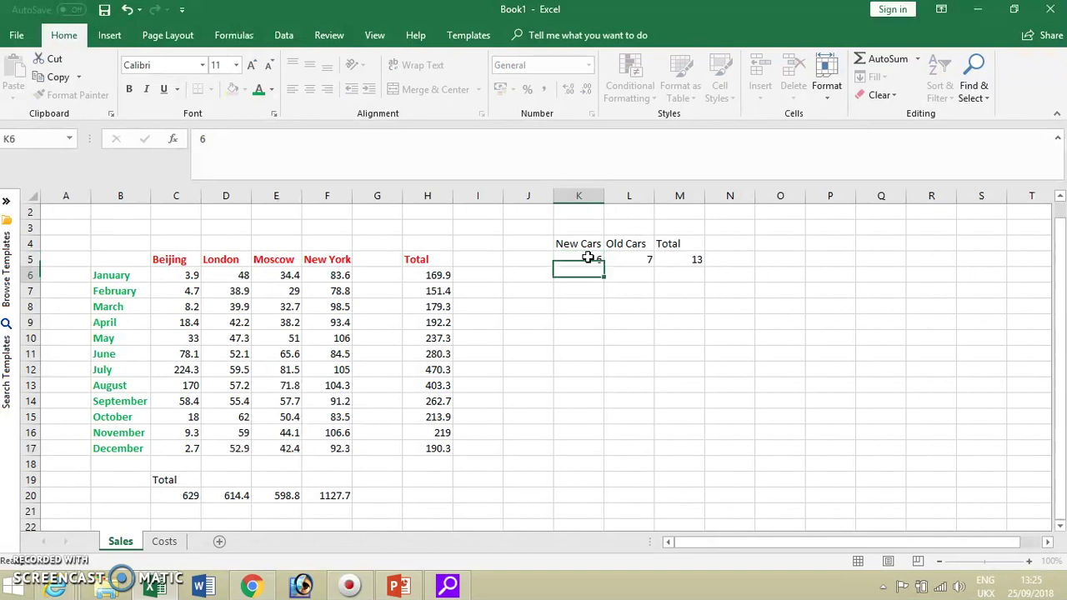
pyautogui.click(689, 259)
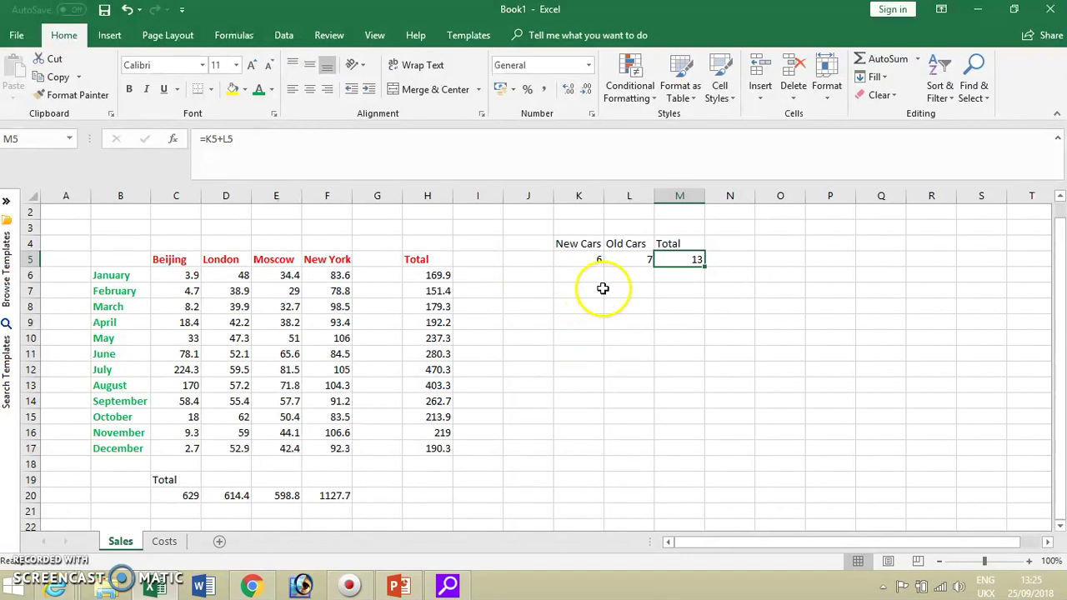
# Step: Enter the labels Profit in K8 and For 2018 in K9, with the amount 450,000 in K10
pyautogui.click(571, 305)
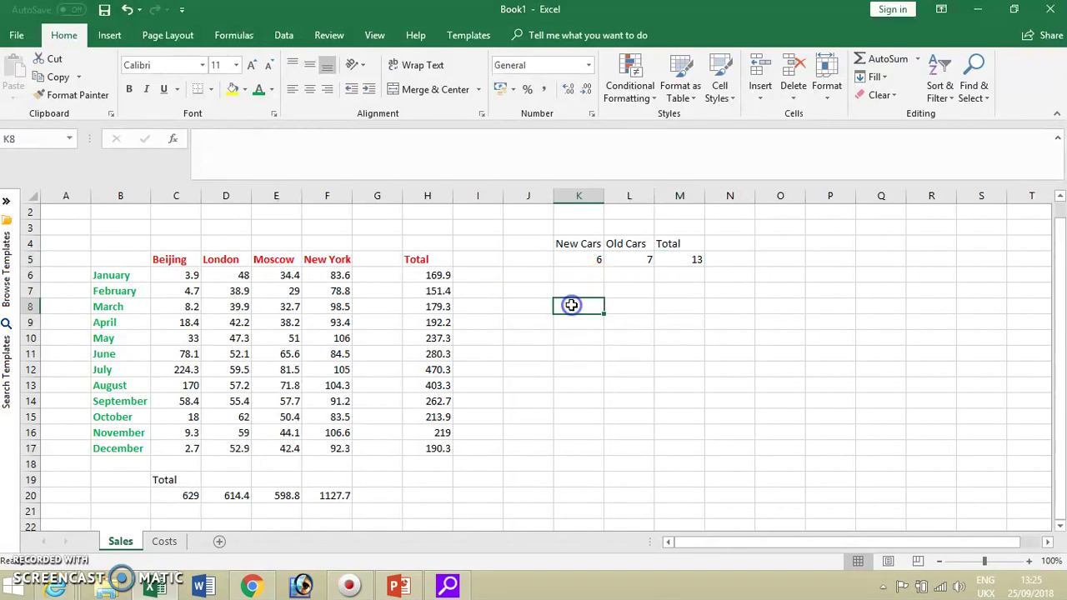
pyautogui.write('Profit')
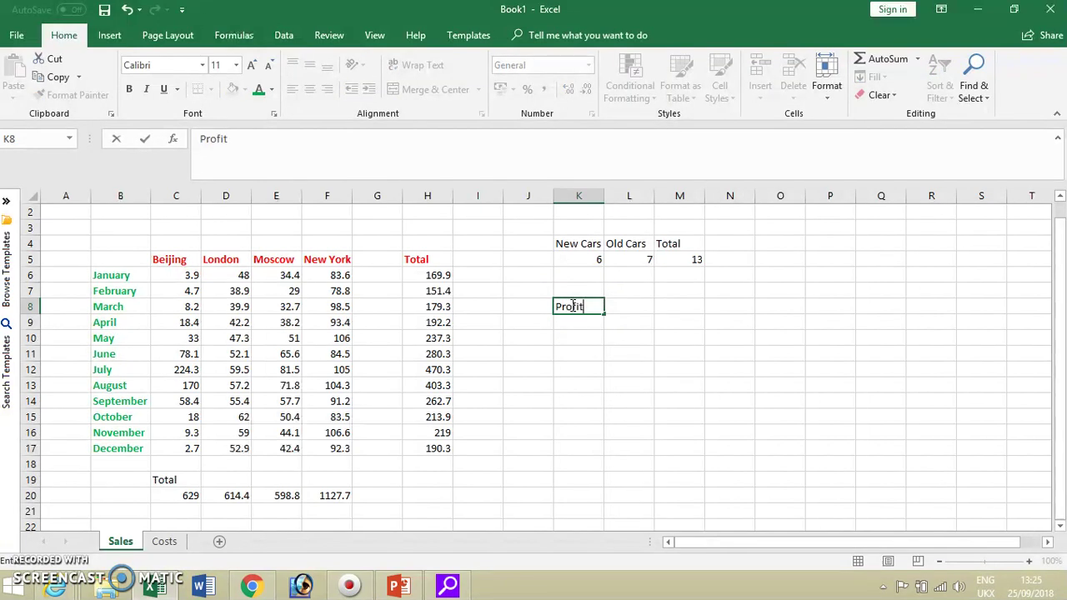
pyautogui.click(571, 323)
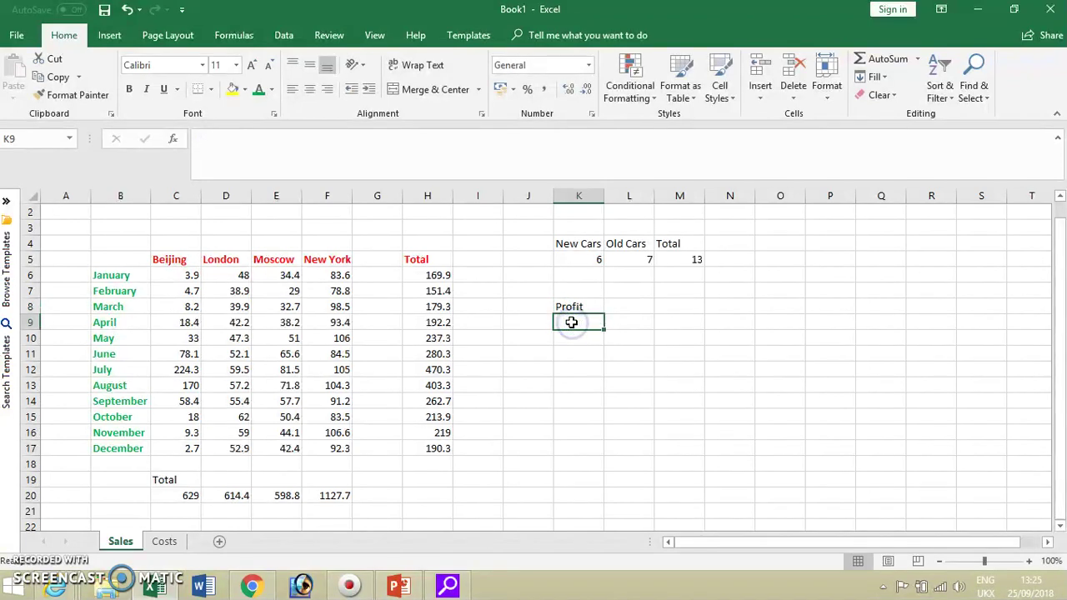
pyautogui.write('For 2018')
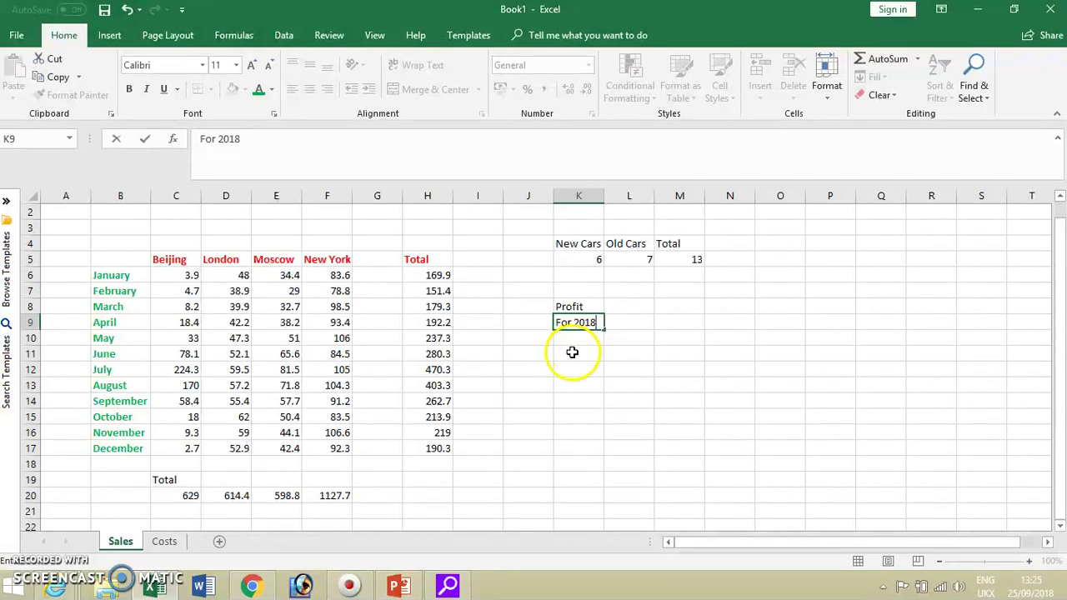
pyautogui.click(576, 340)
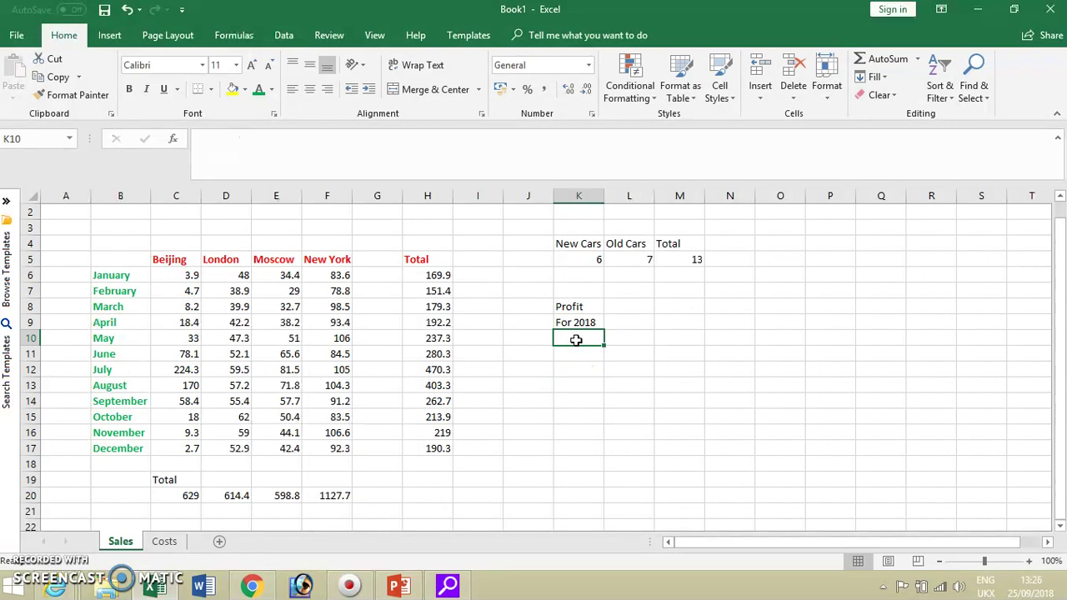
pyautogui.write('450,000')
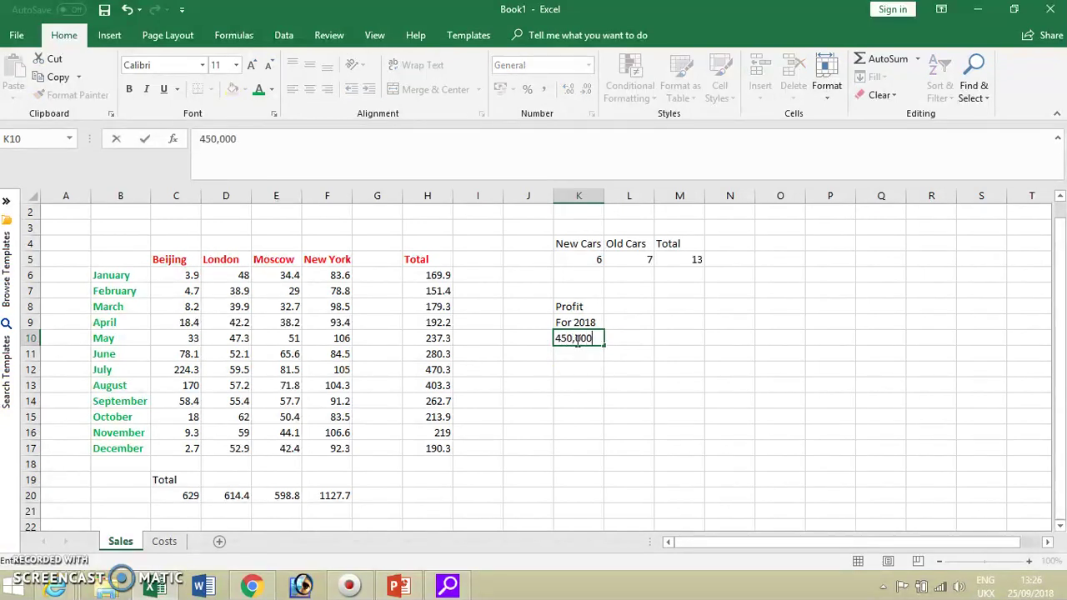
pyautogui.click(687, 396)
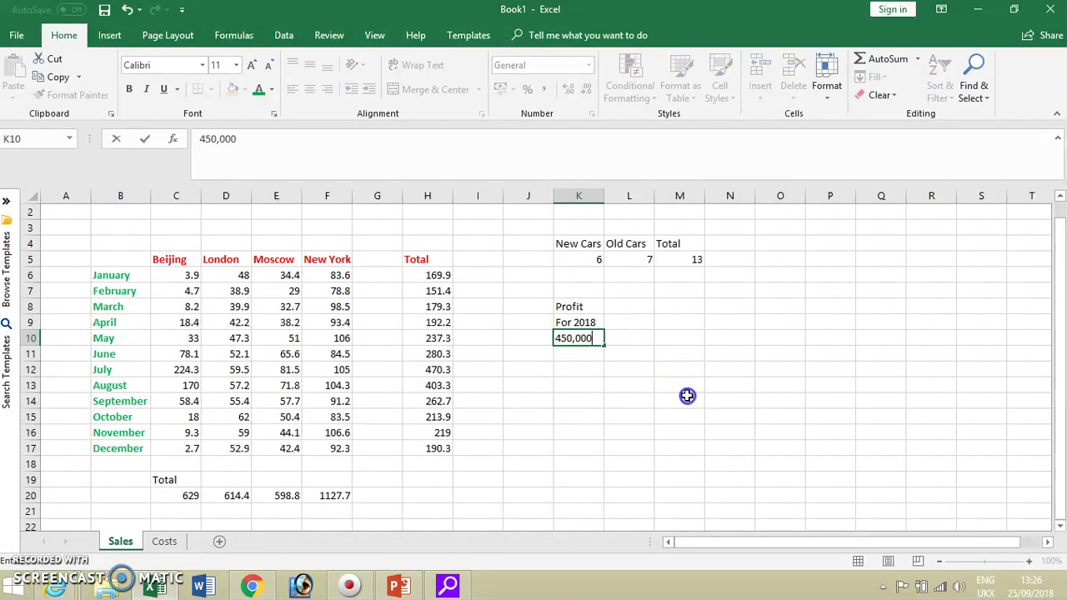
pyautogui.click(584, 339)
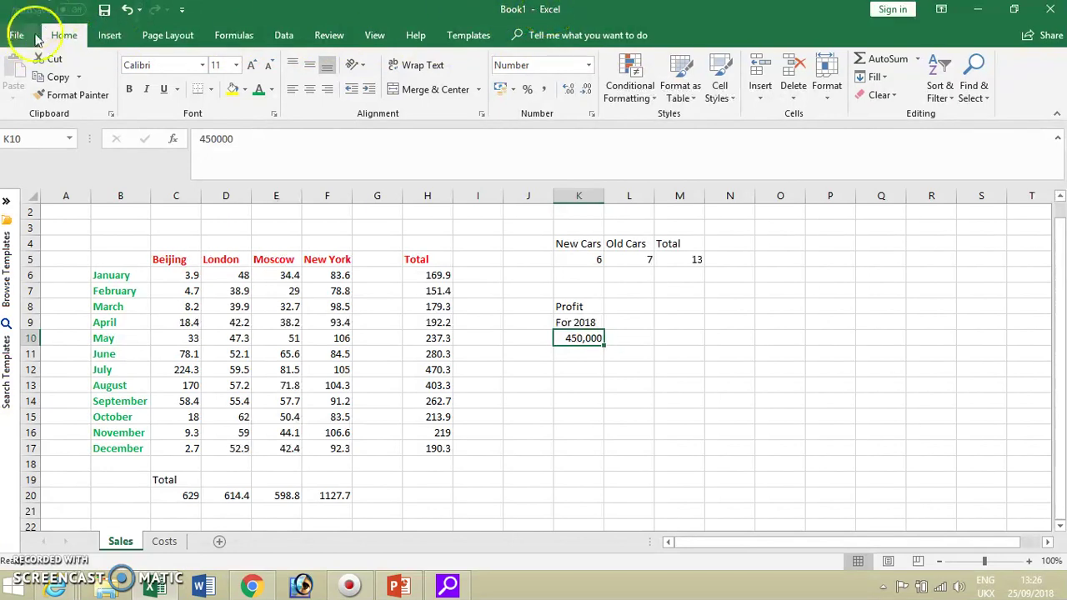
# Step: Collapse the ribbon and restore it to full display, keeping cell K10 selected
pyautogui.click(1057, 117)
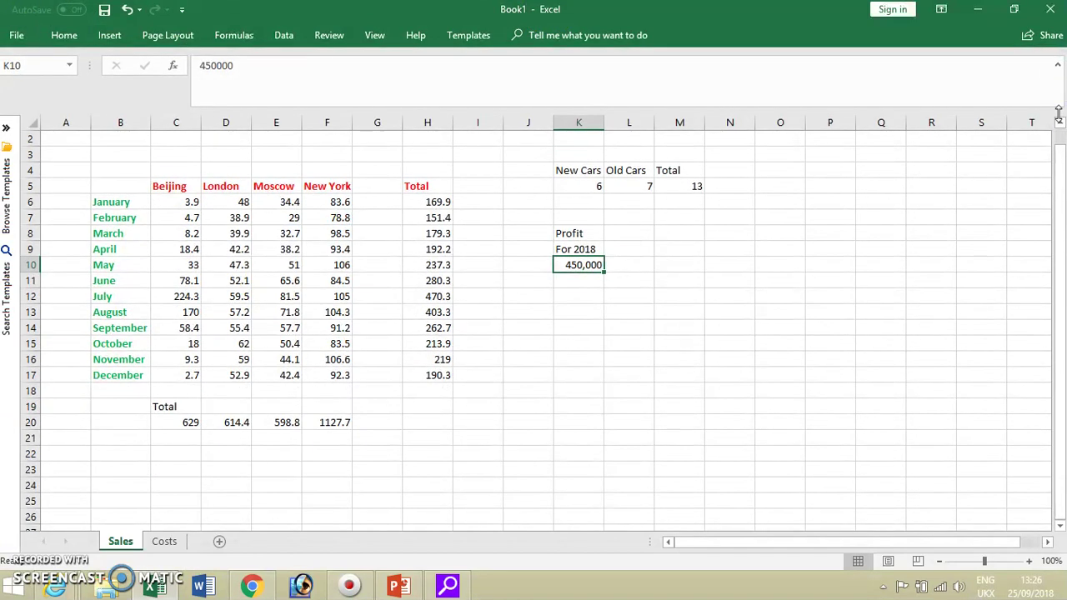
pyautogui.rightClick(328, 41)
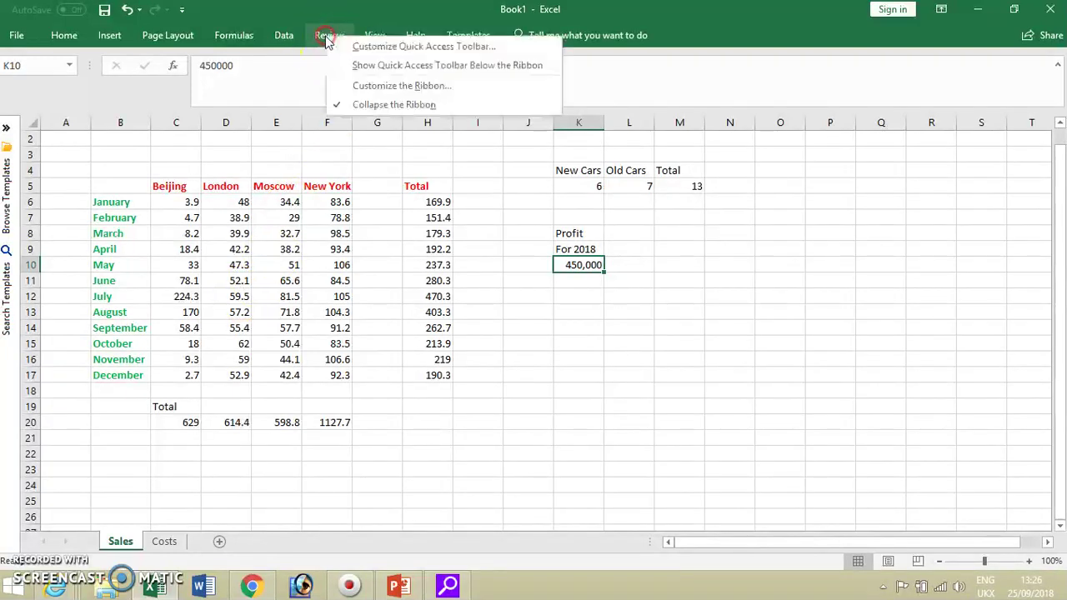
pyautogui.click(365, 106)
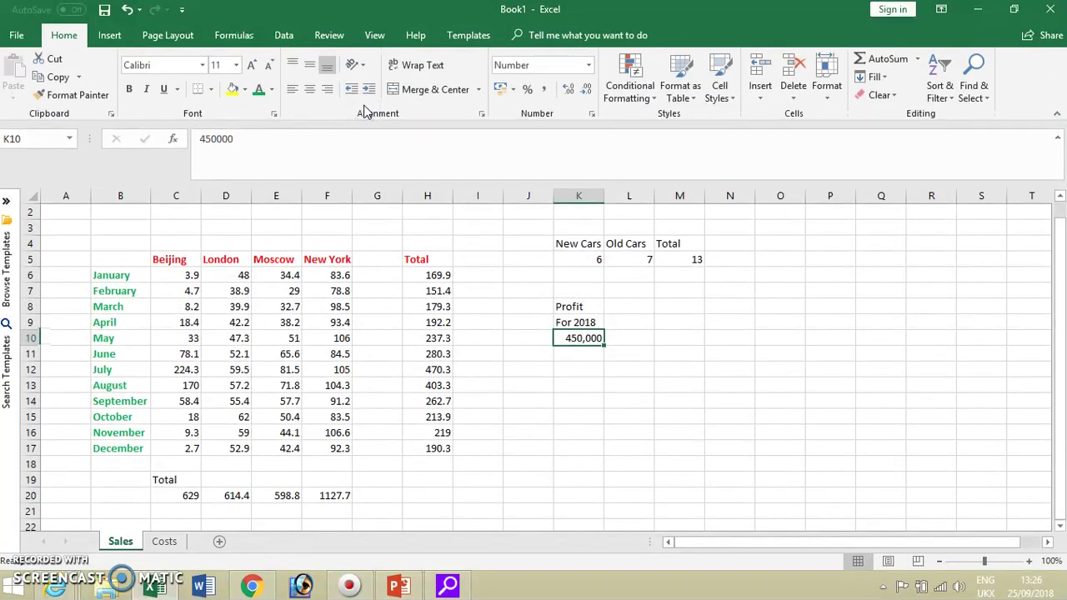
pyautogui.click(573, 338)
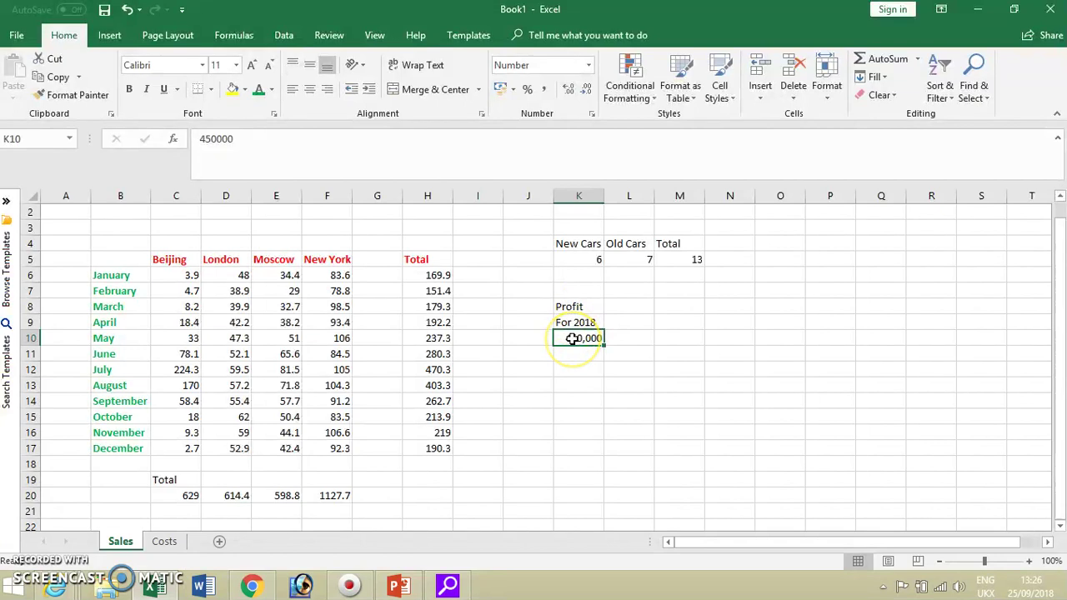
# Step: Format the profit amount in K10 as Currency with no decimal places and the € Euro (€ 123) symbol
pyautogui.click(597, 66)
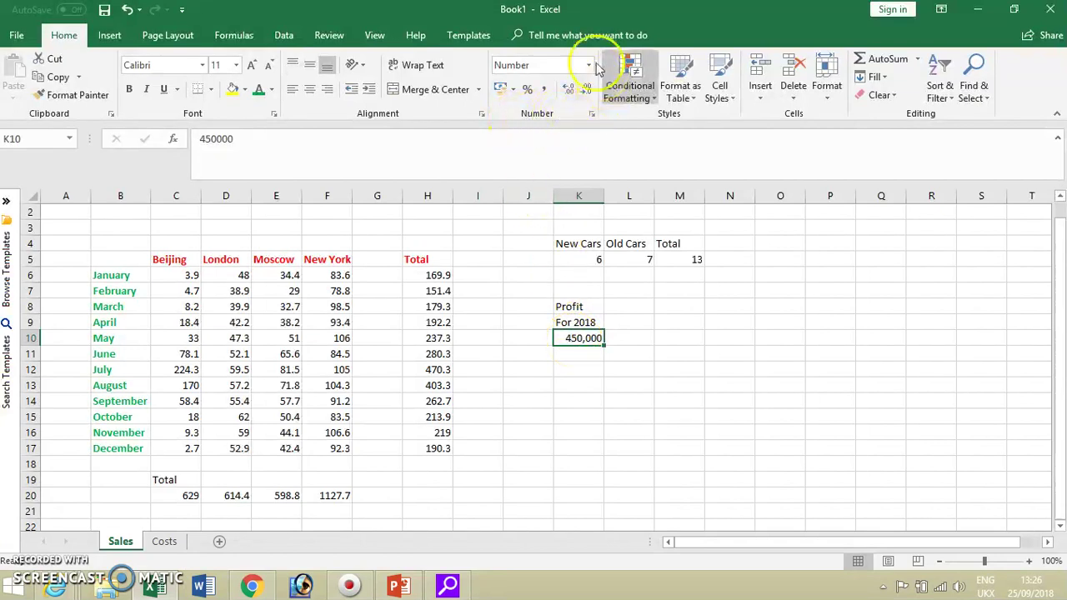
pyautogui.click(592, 116)
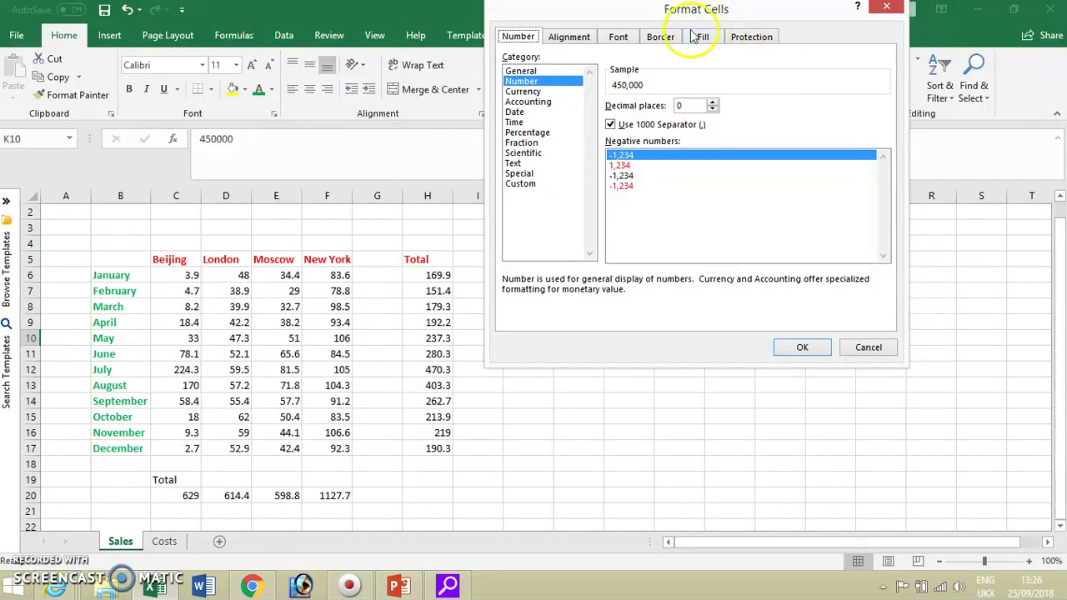
pyautogui.moveTo(698, 16); pyautogui.dragTo(565, 175)
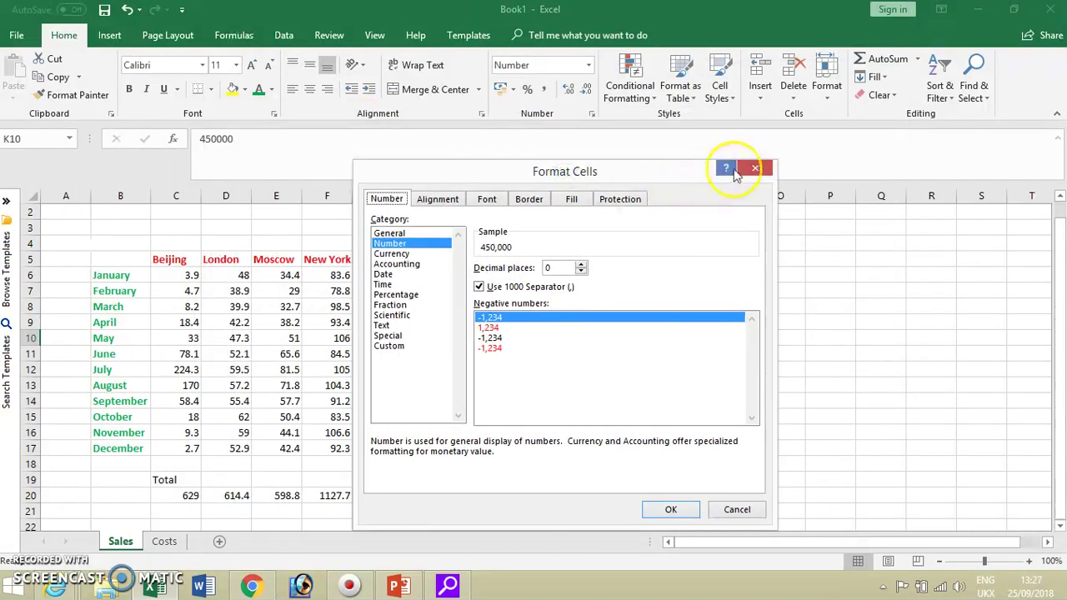
pyautogui.click(403, 255)
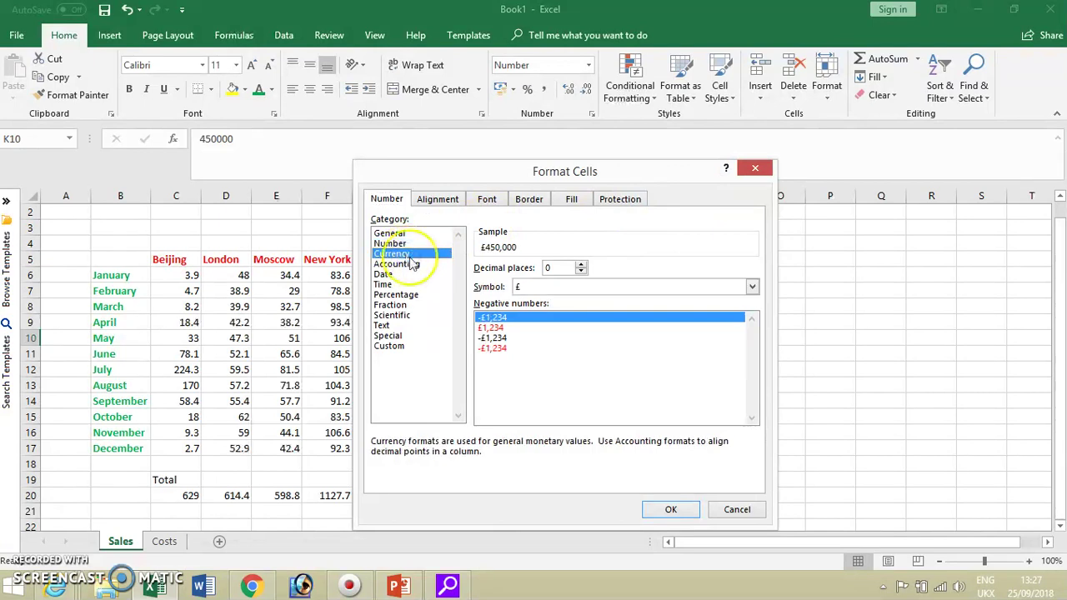
pyautogui.click(752, 287)
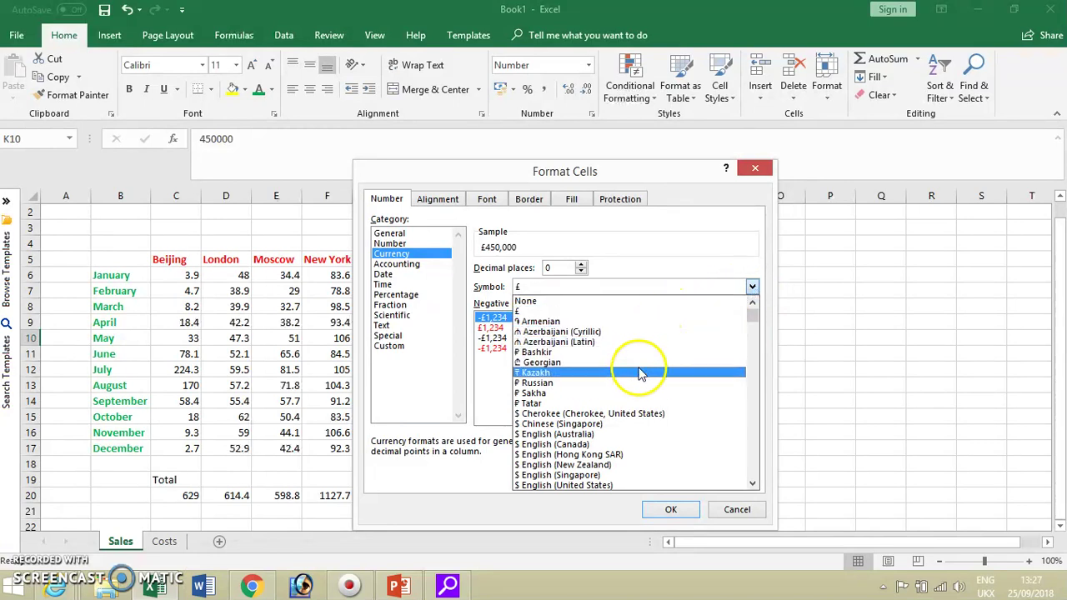
pyautogui.scroll(-3, 625, 373)
pyautogui.scroll(-5, 618, 385)
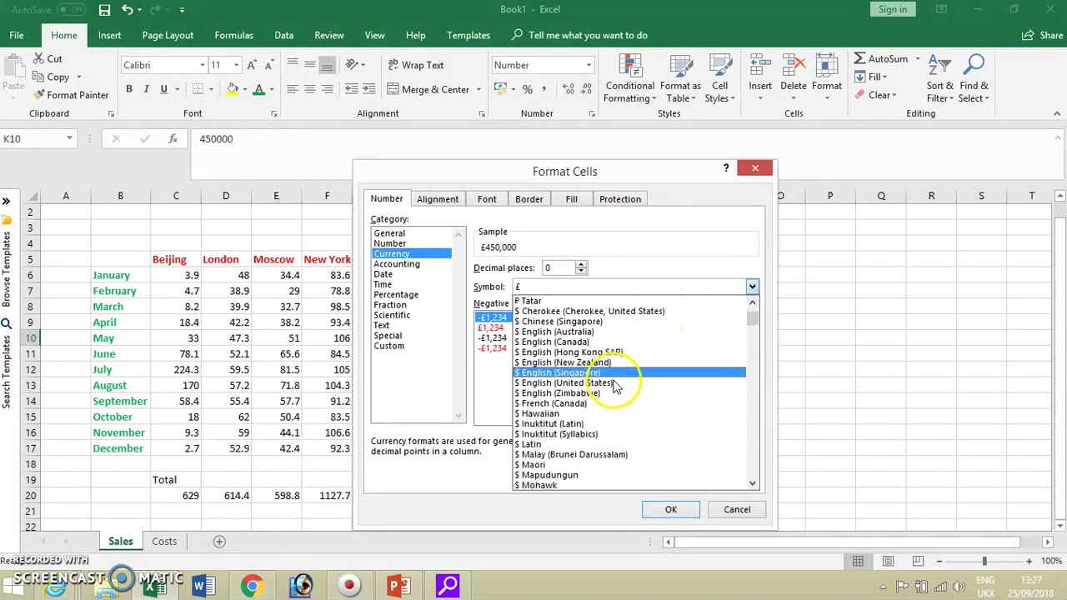
pyautogui.scroll(-2, 589, 394)
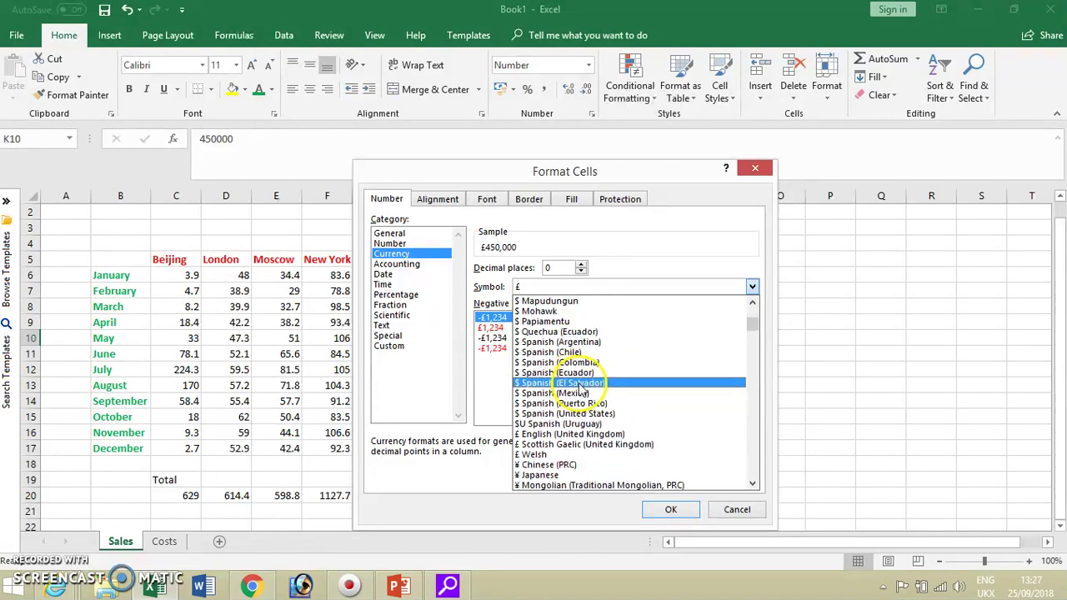
pyautogui.scroll(-1, 578, 404)
pyautogui.scroll(-5, 575, 410)
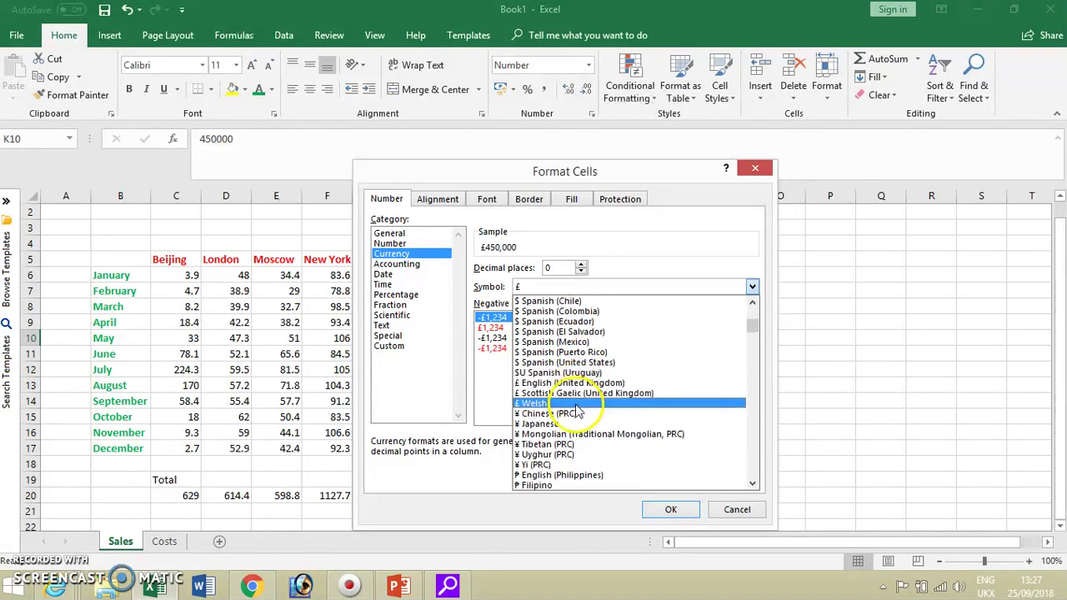
pyautogui.scroll(-3, 573, 417)
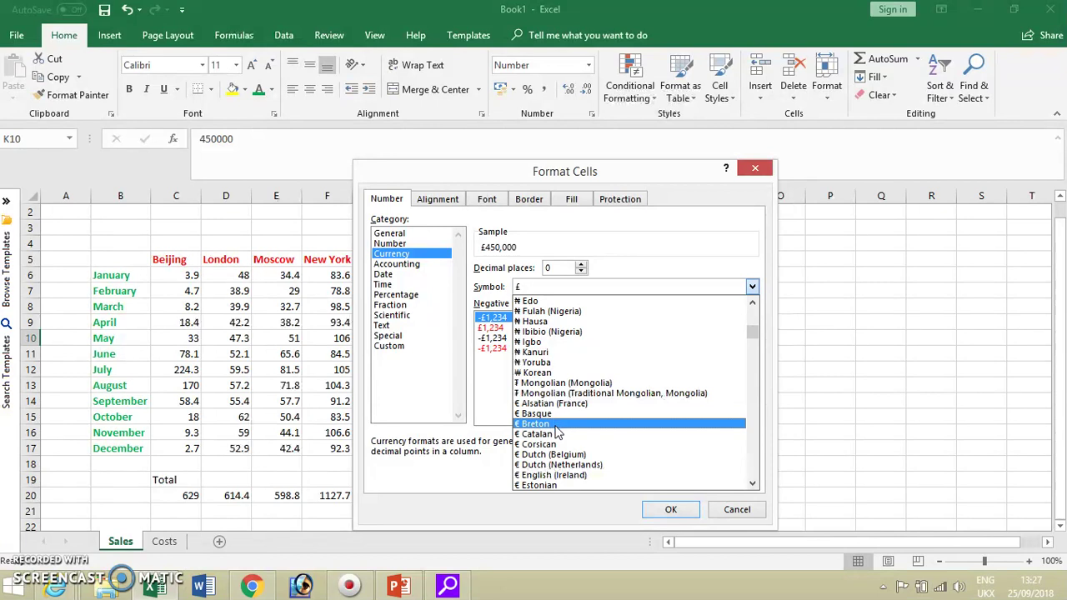
pyautogui.scroll(-1, 558, 431)
pyautogui.click(550, 471)
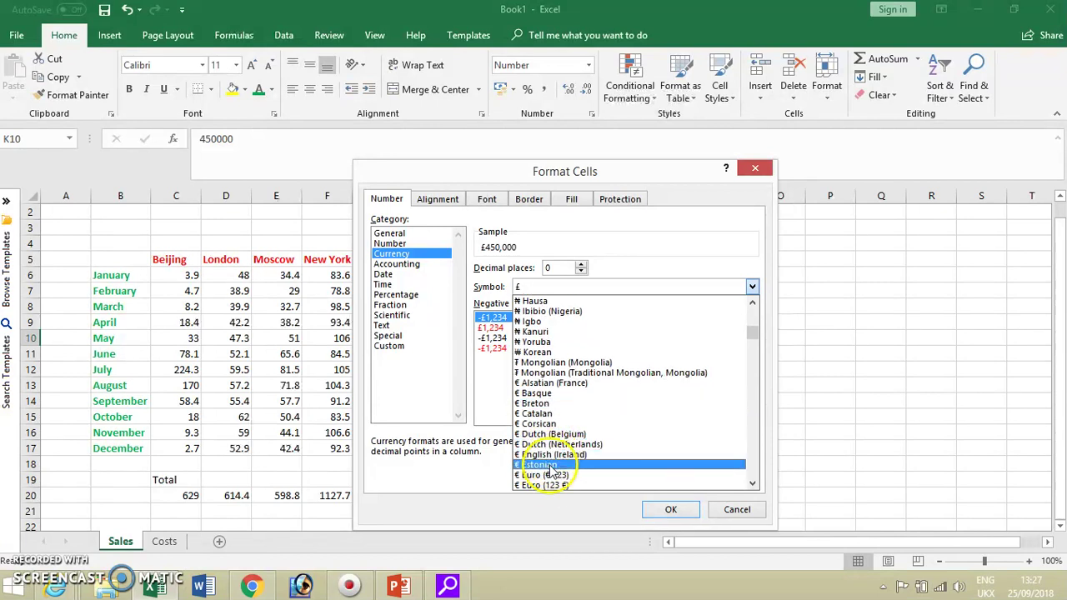
pyautogui.click(536, 477)
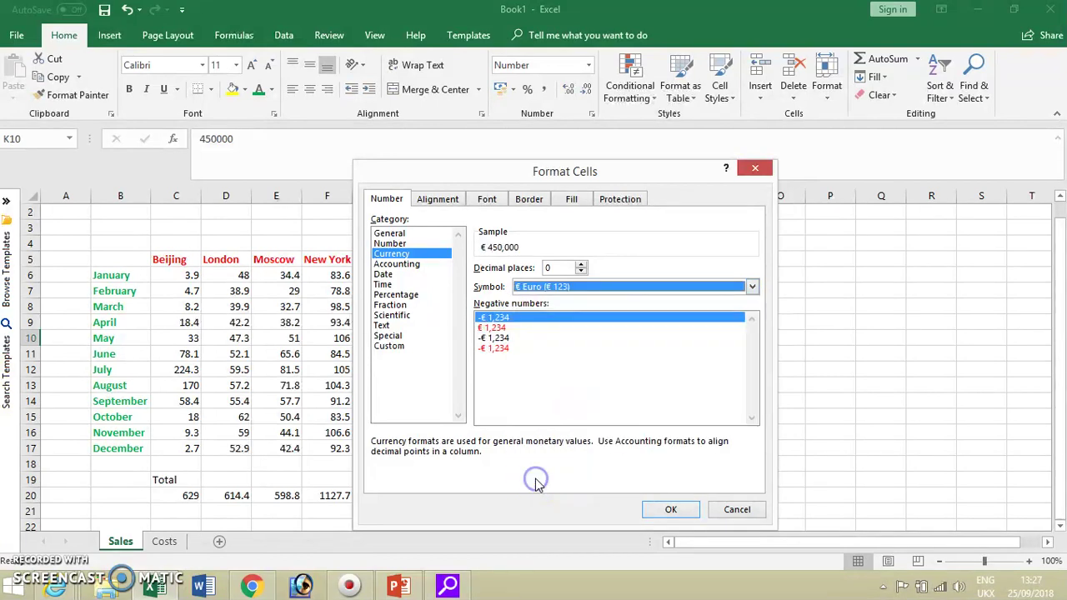
pyautogui.click(672, 510)
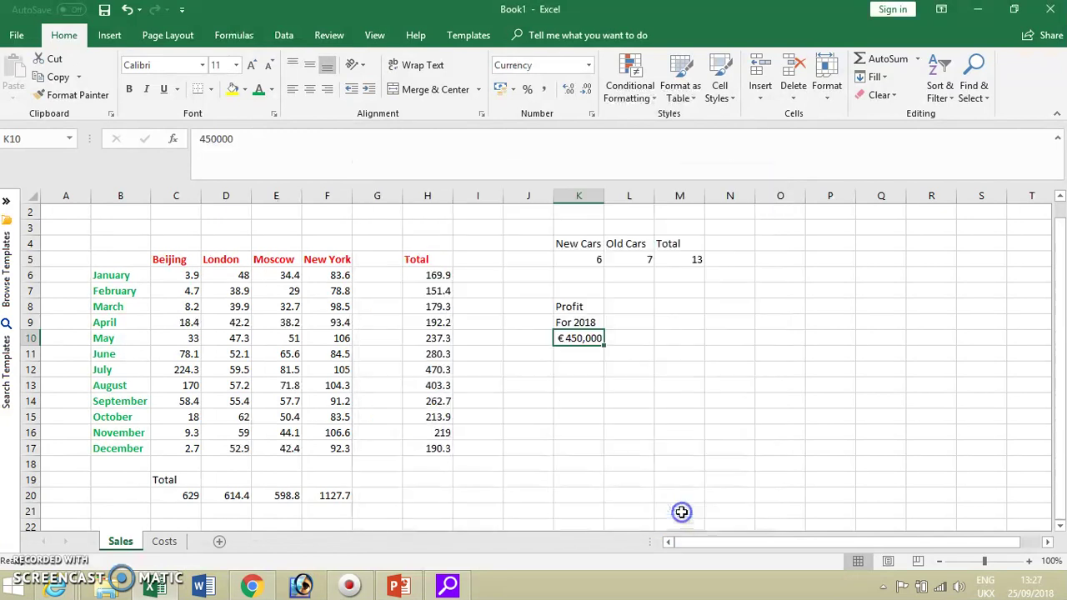
pyautogui.click(667, 432)
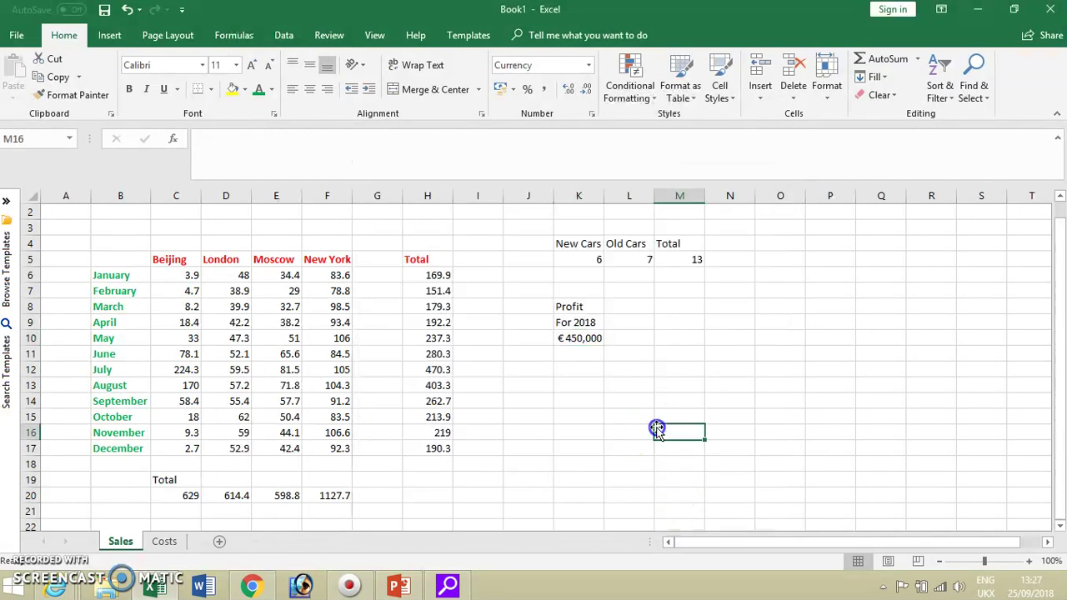
# Step: Edit the profit amount in K10 and re-enter it as 450000
pyautogui.click(588, 339)
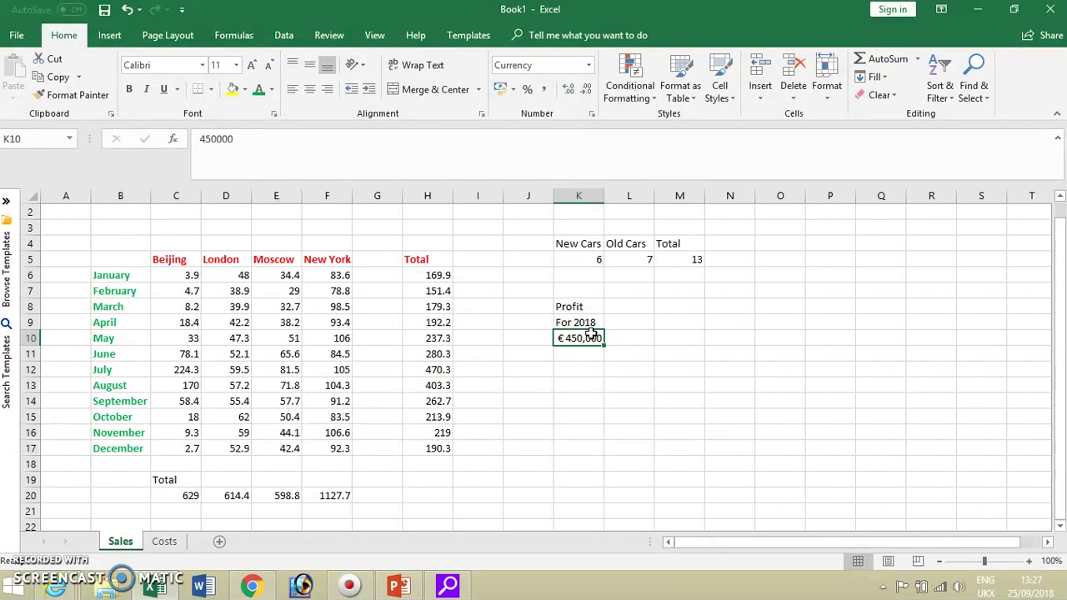
pyautogui.doubleClick(594, 337)
pyautogui.click(584, 391)
pyautogui.click(591, 339)
pyautogui.doubleClick(593, 337)
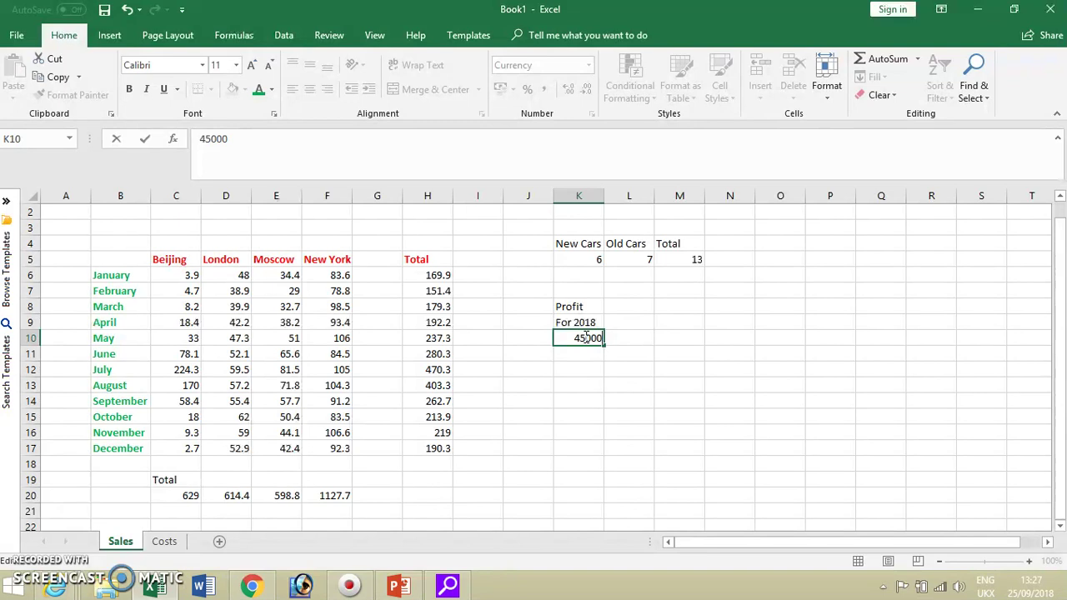
pyautogui.click(597, 369)
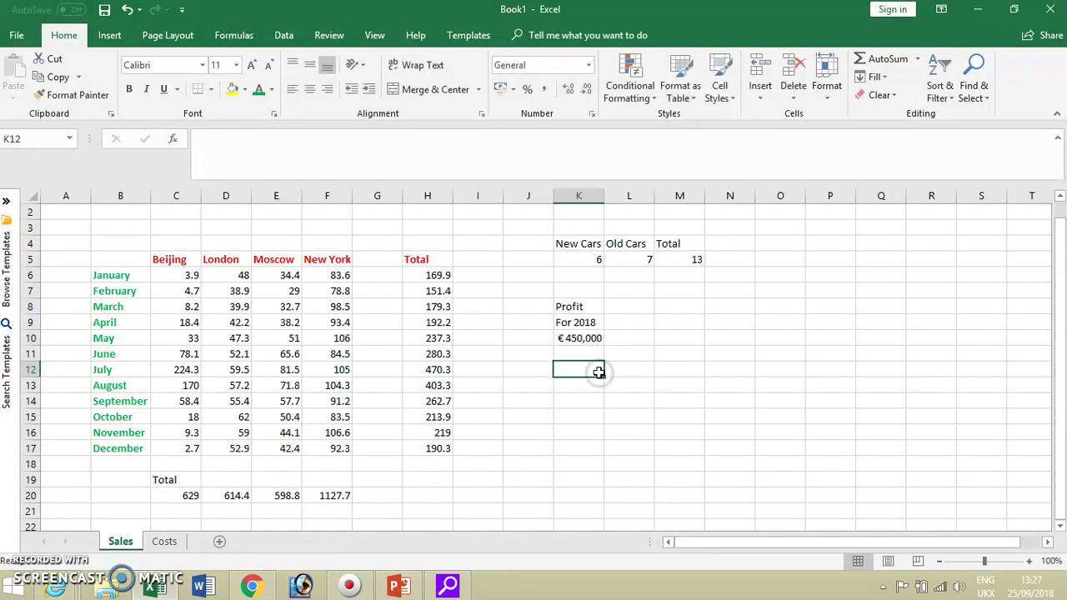
# Step: Apply the comma number style to the profit amount in K10 and reduce it to no decimal places
pyautogui.click(578, 339)
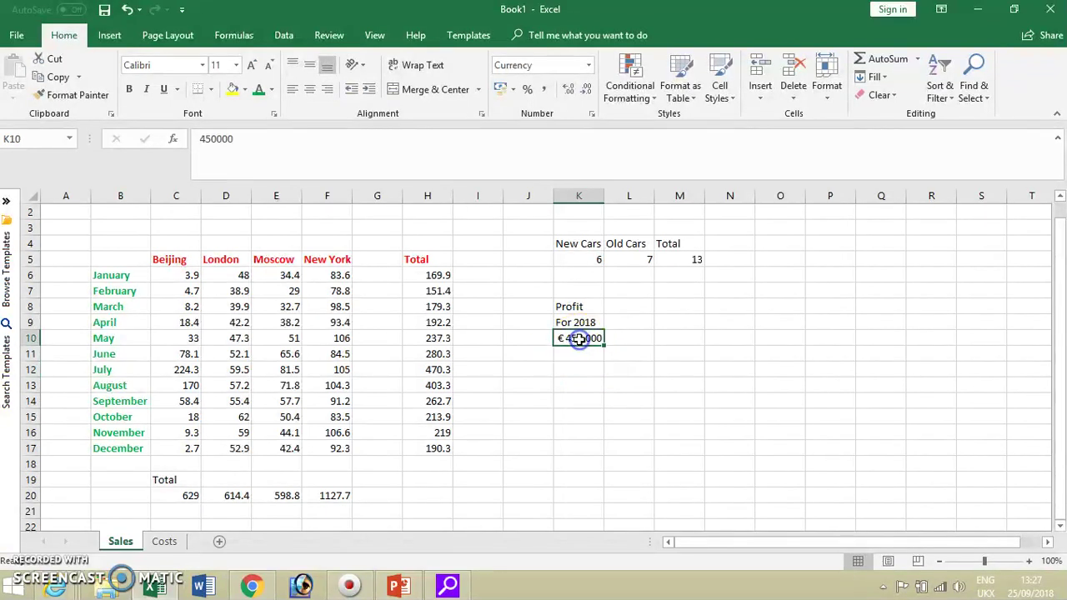
pyautogui.click(544, 91)
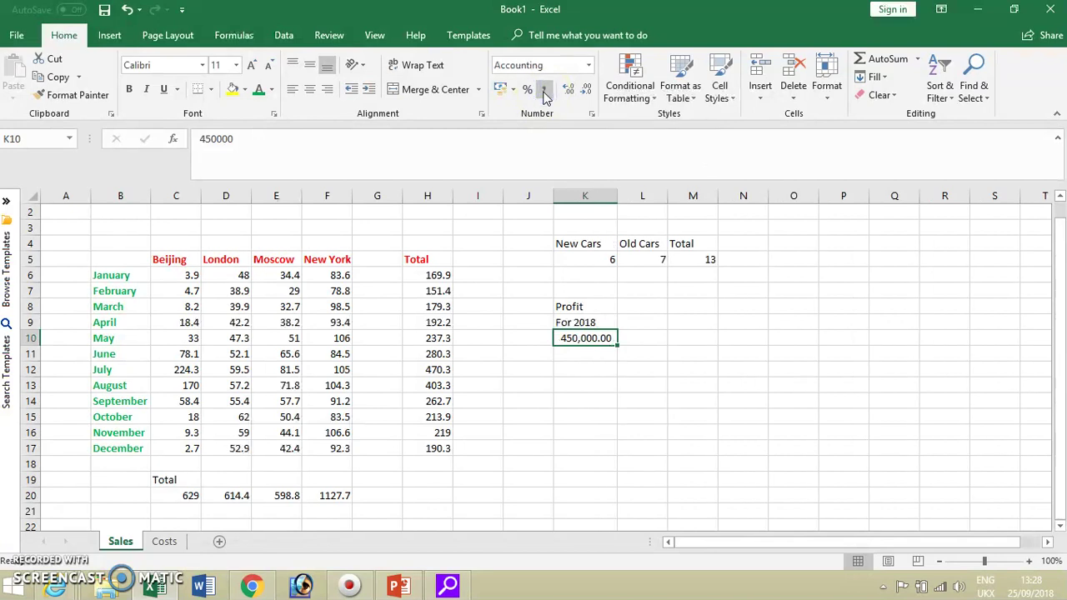
pyautogui.click(567, 90)
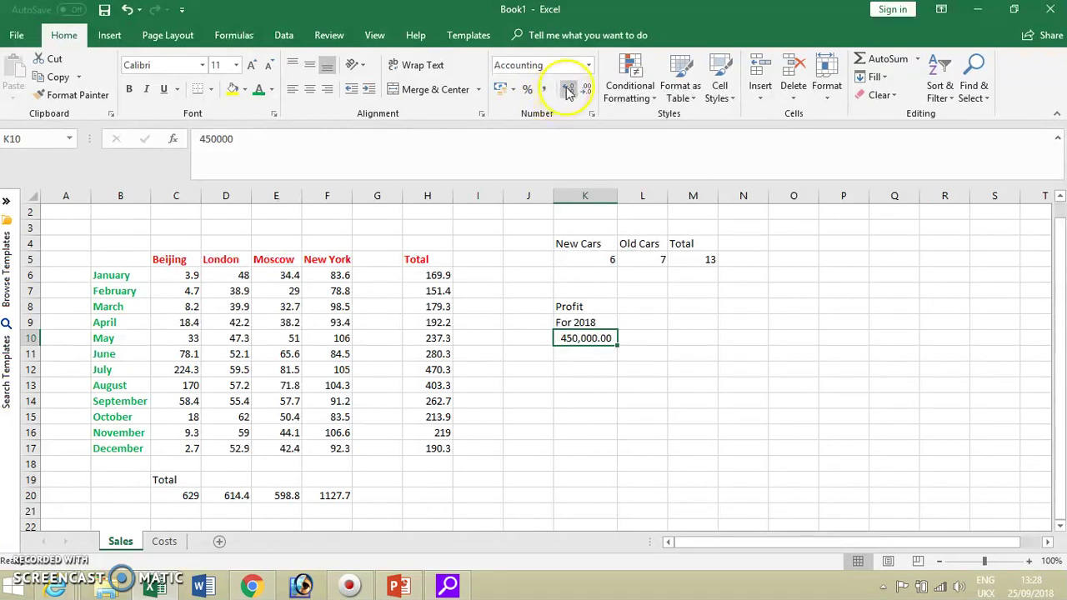
pyautogui.click(567, 90)
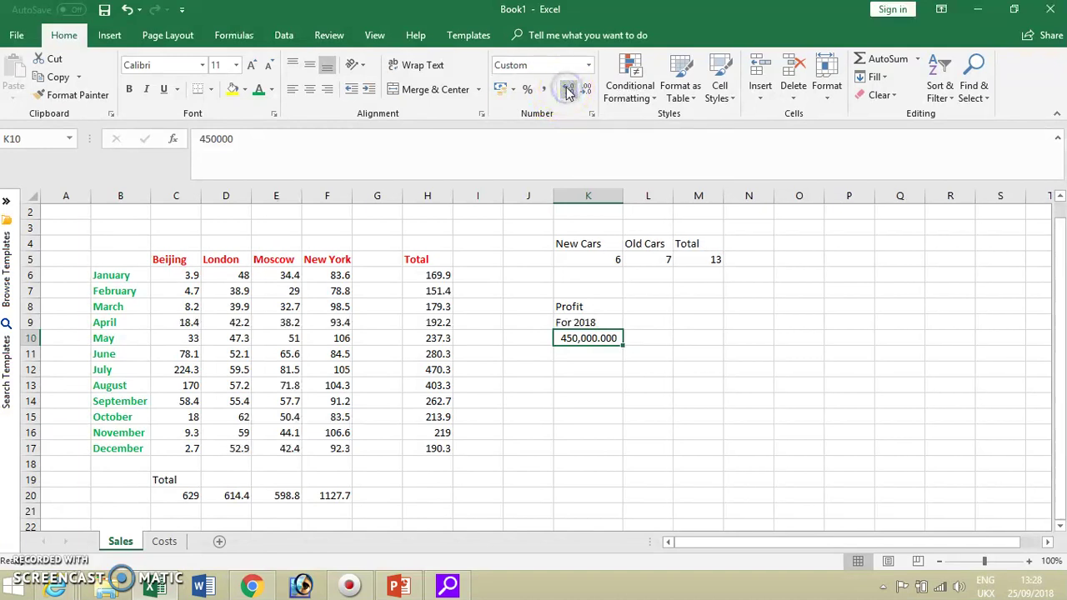
pyautogui.click(586, 89)
pyautogui.click(587, 89)
pyautogui.click(588, 89)
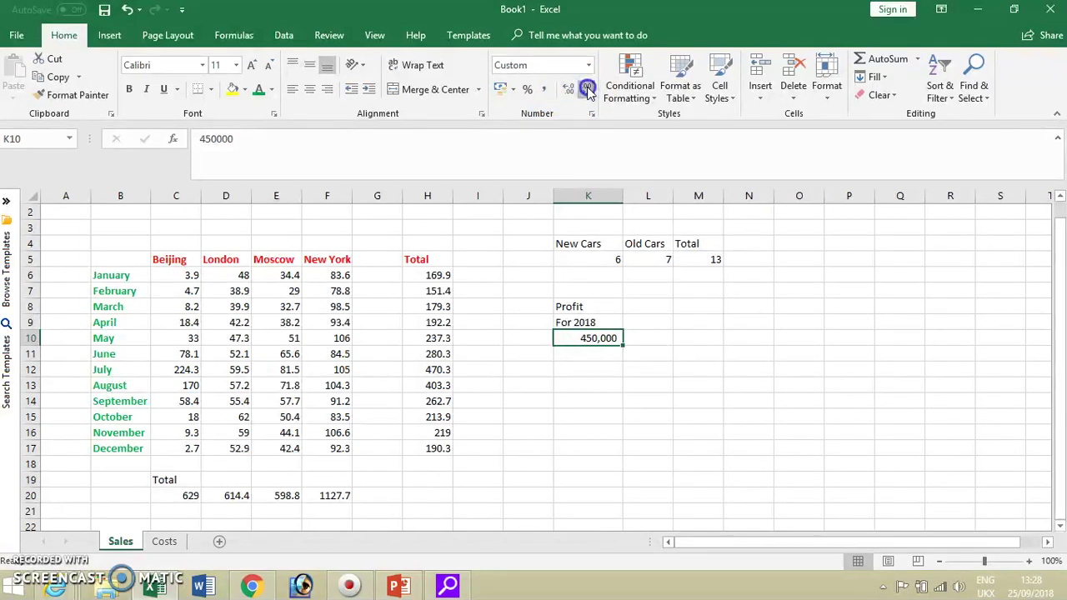
pyautogui.click(580, 415)
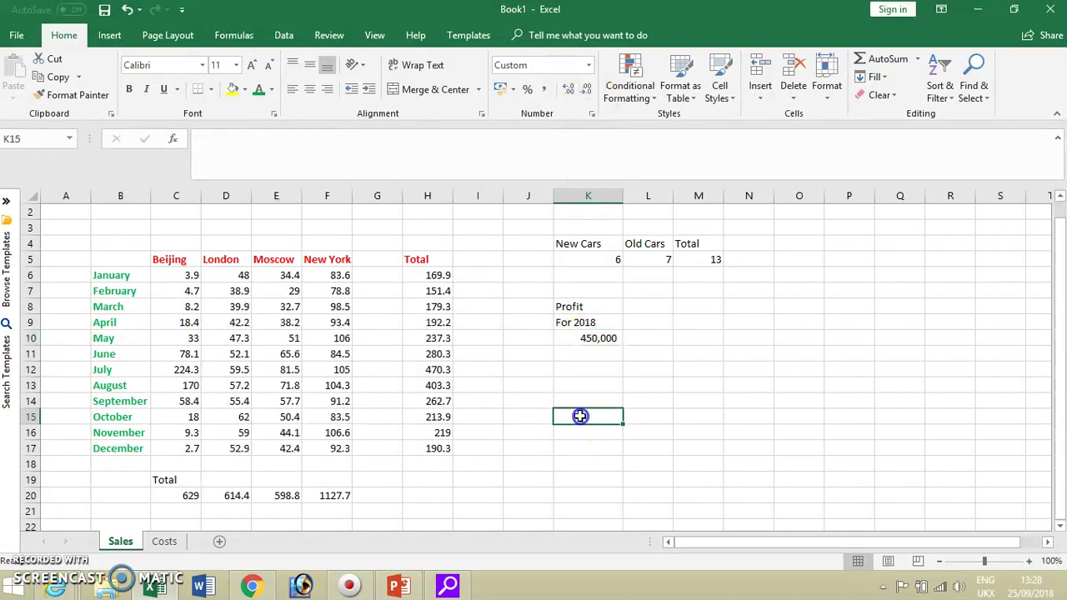
# Step: Enter the label Per Month in K12, below the profit amount
pyautogui.click(595, 340)
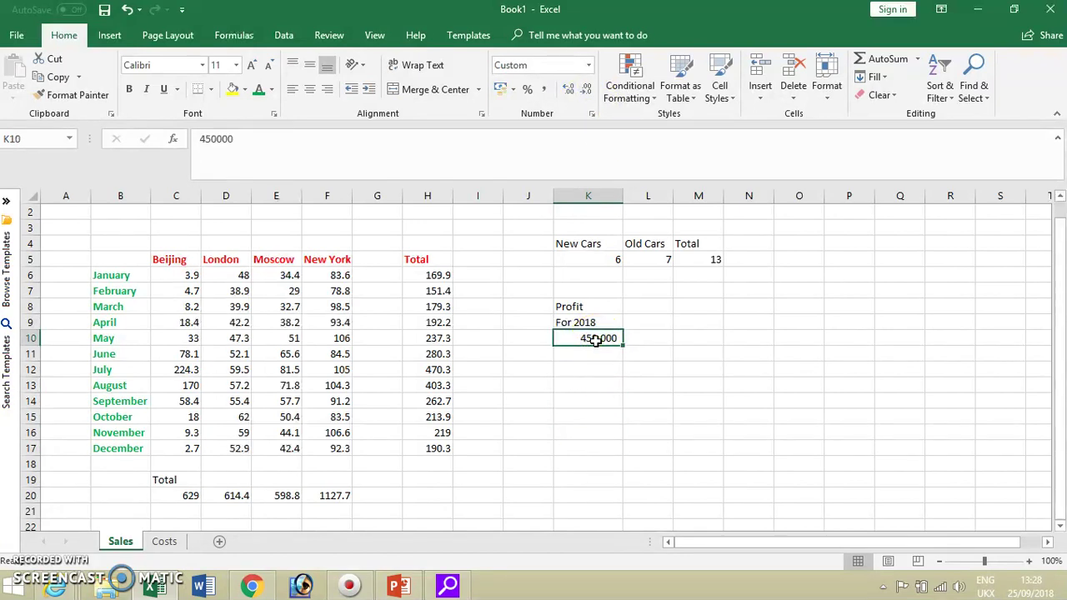
pyautogui.click(590, 370)
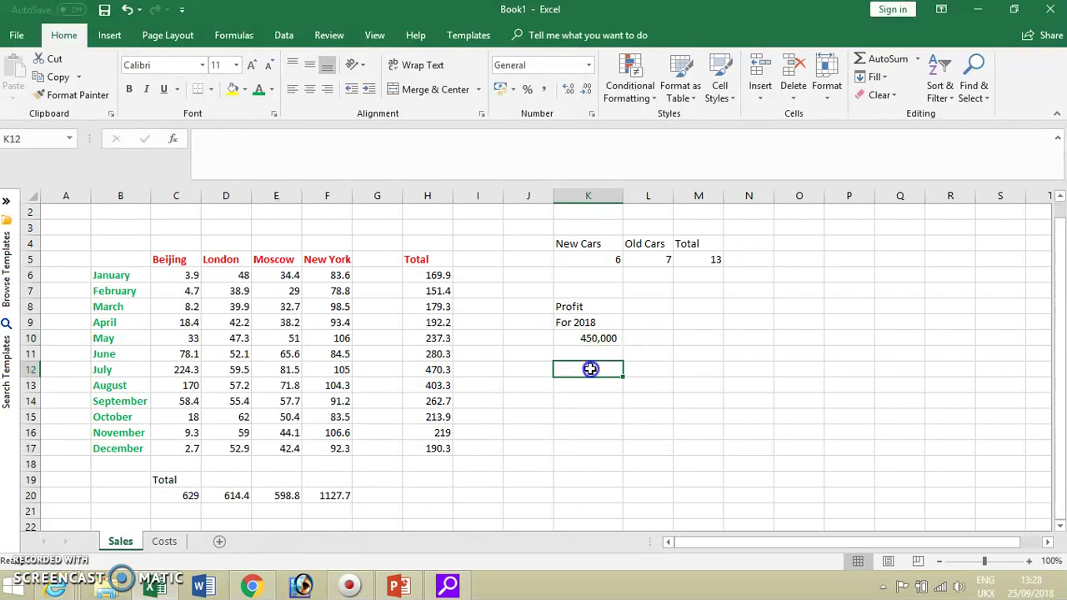
pyautogui.write('Per Mo')
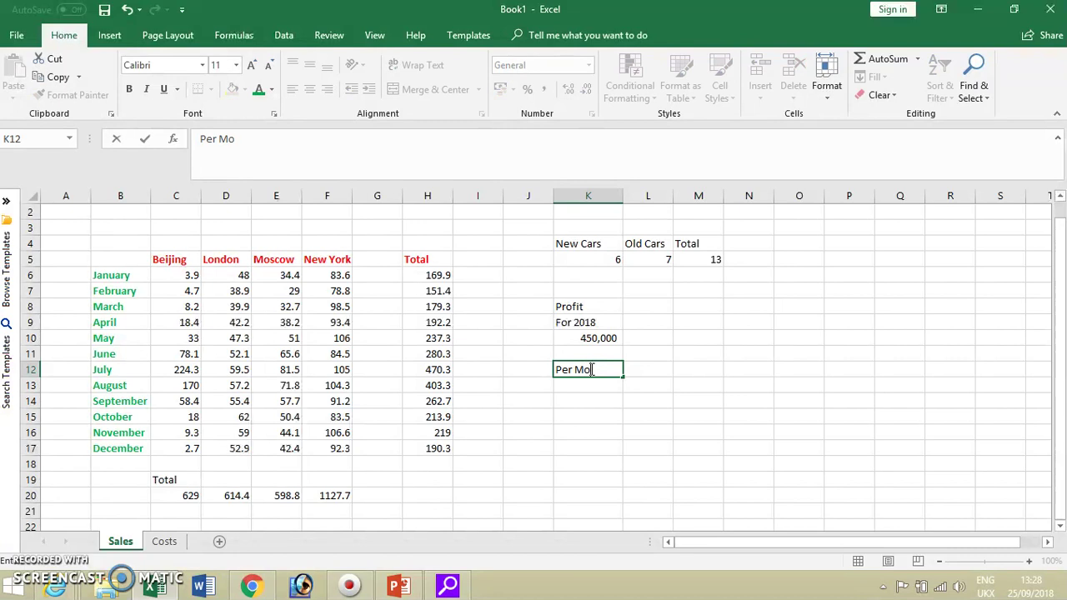
pyautogui.write('nth')
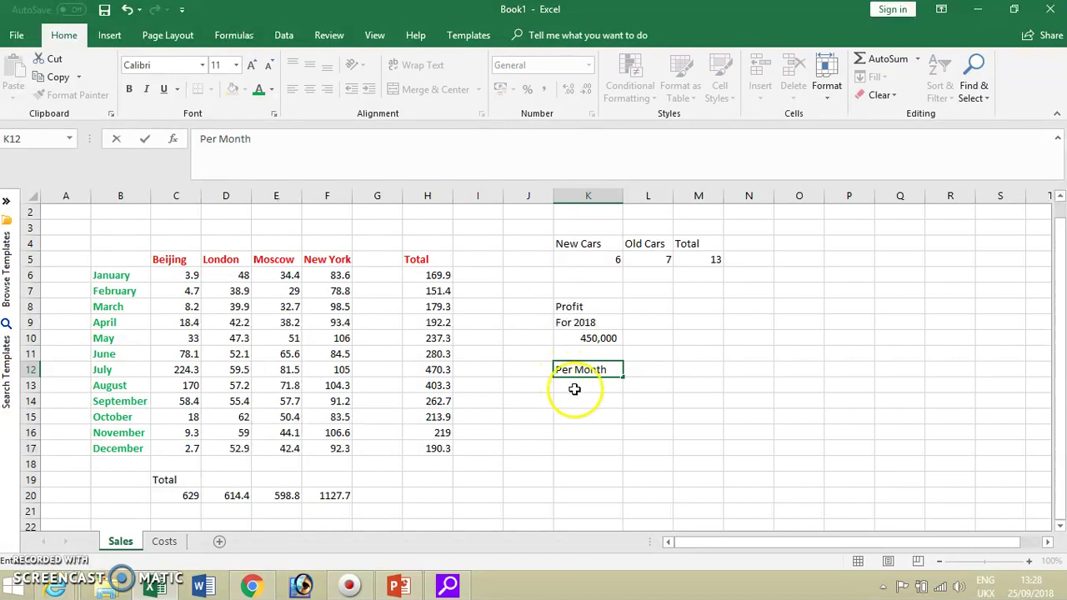
# Step: Calculate the monthly profit in K13 with the formula =K10/12, and check the formulas in K13 and H6
pyautogui.click(581, 386)
pyautogui.write('=')
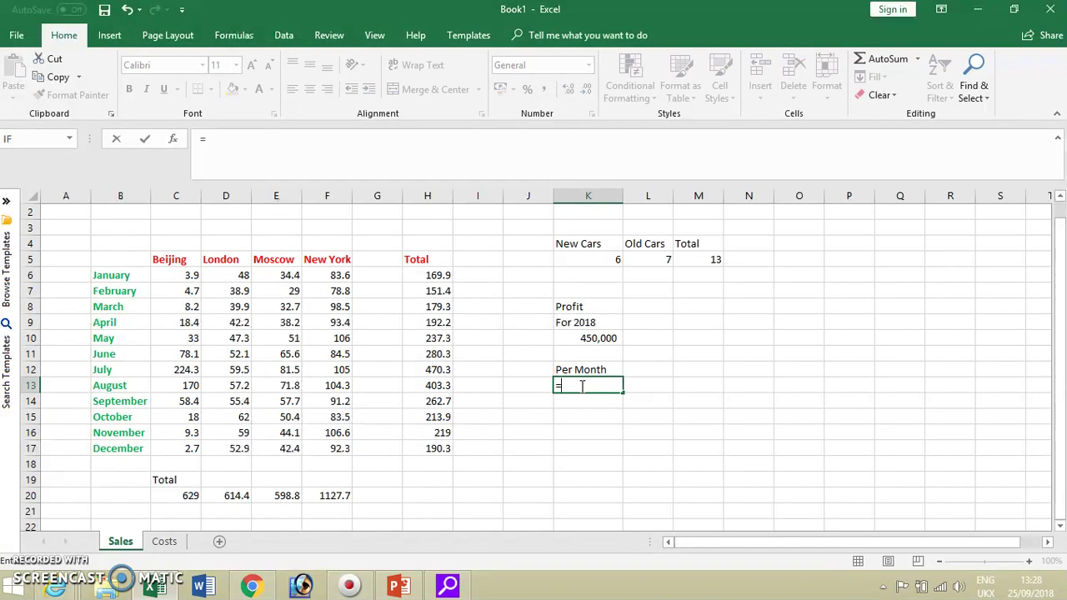
pyautogui.click(602, 338)
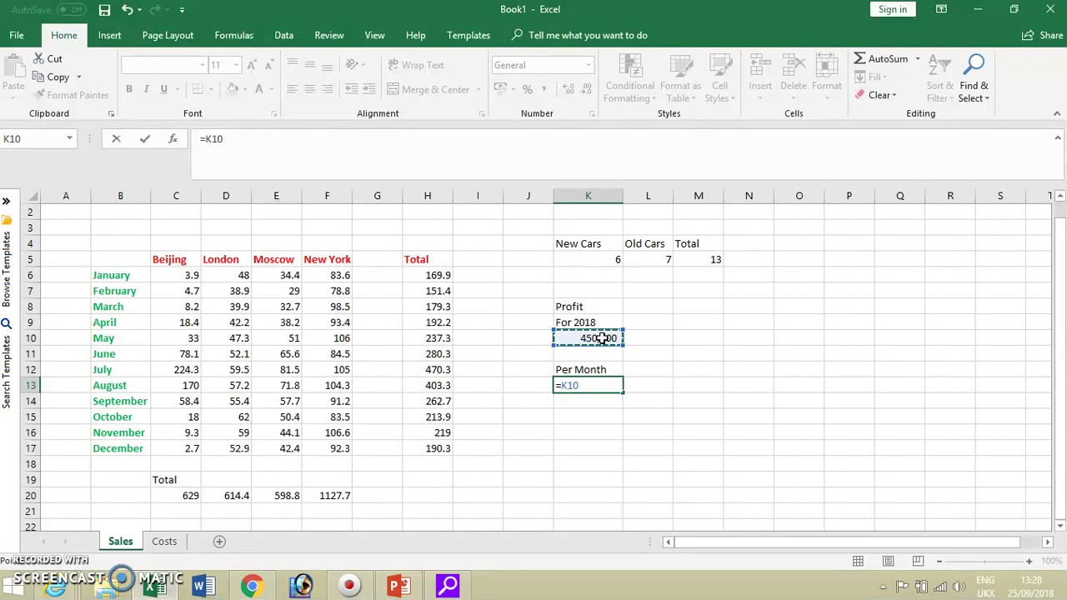
pyautogui.write('/')
pyautogui.press('Return')
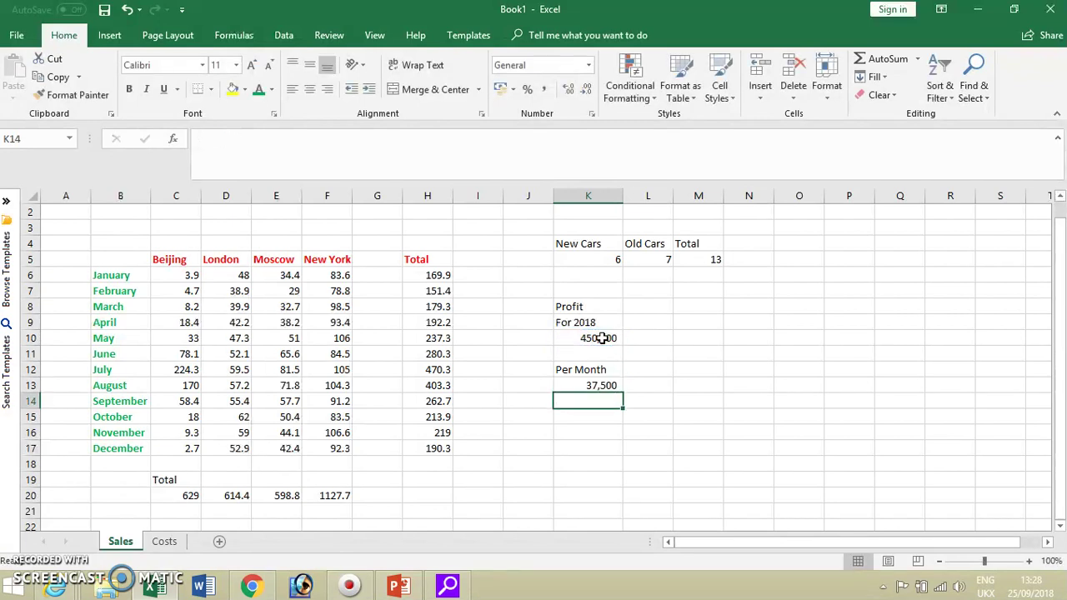
pyautogui.click(581, 385)
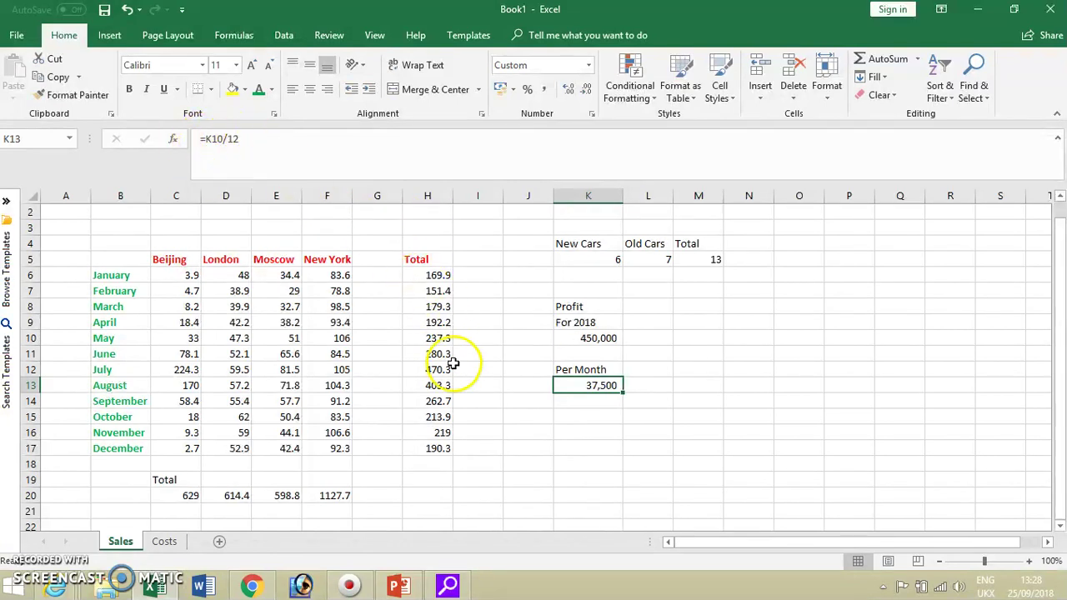
pyautogui.click(437, 277)
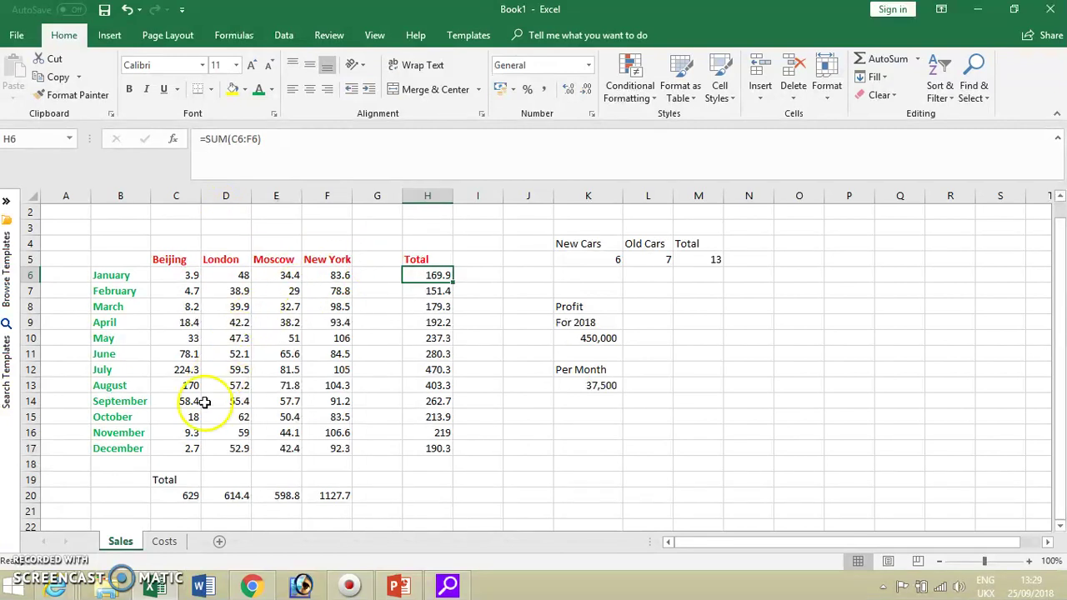
# Step: Enter the label Average in B21, beside the row below the city totals
pyautogui.click(123, 511)
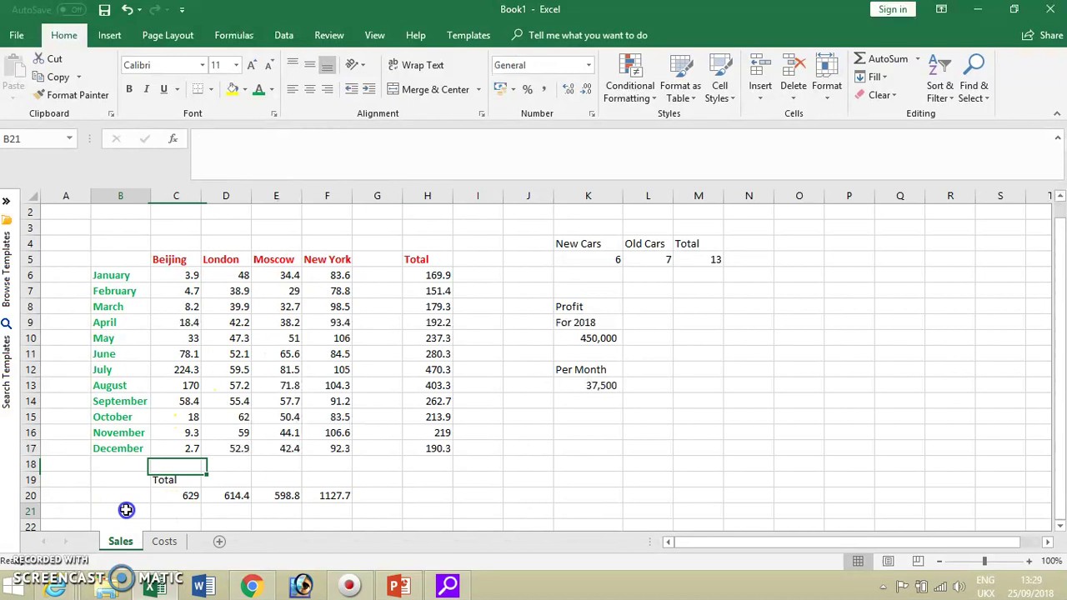
pyautogui.write('Averag')
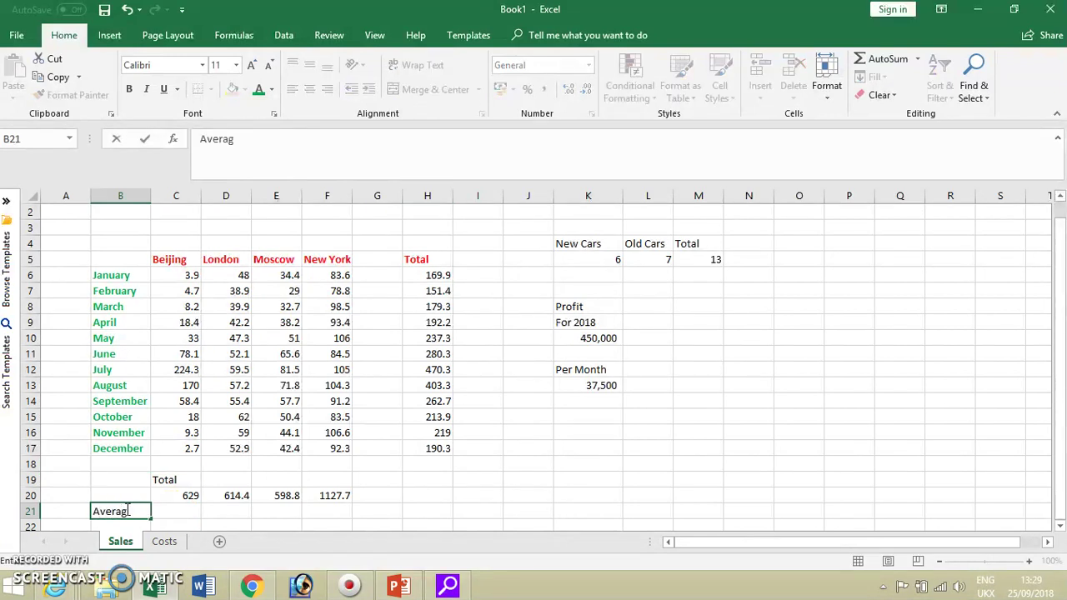
pyautogui.write('e')
# Step: Calculate the average of the Beijing monthly figures in C21 with the AVERAGE function over C6:C17
pyautogui.click(175, 513)
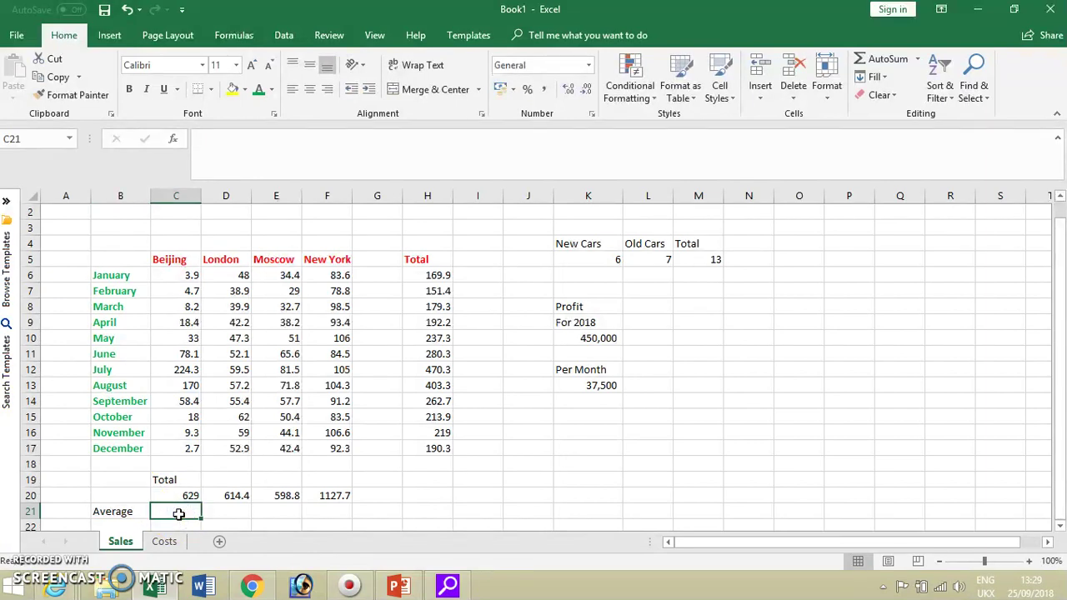
pyautogui.write('=avera')
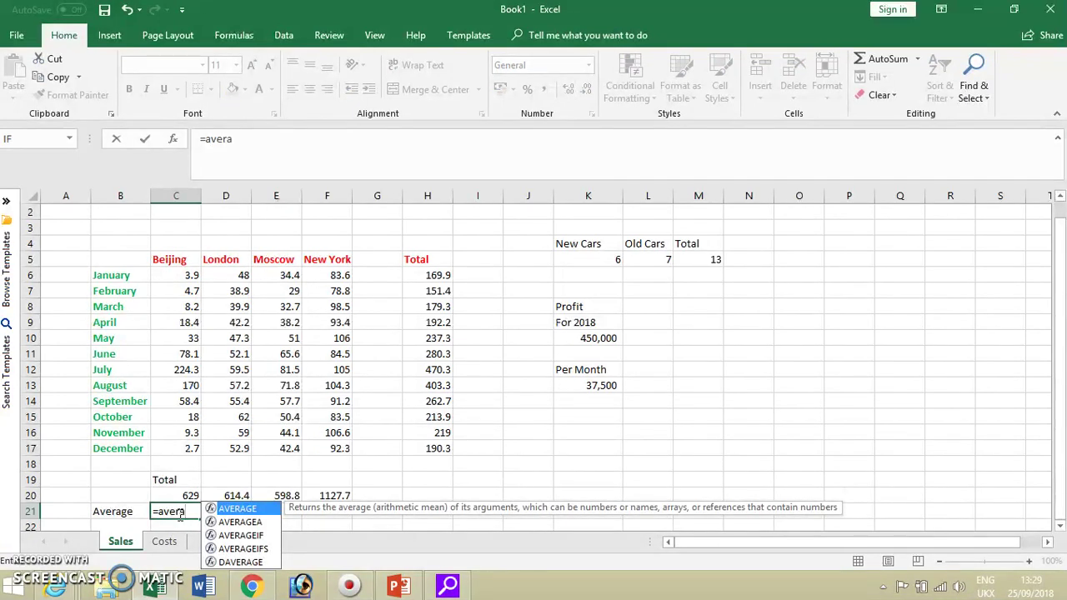
pyautogui.write('(')
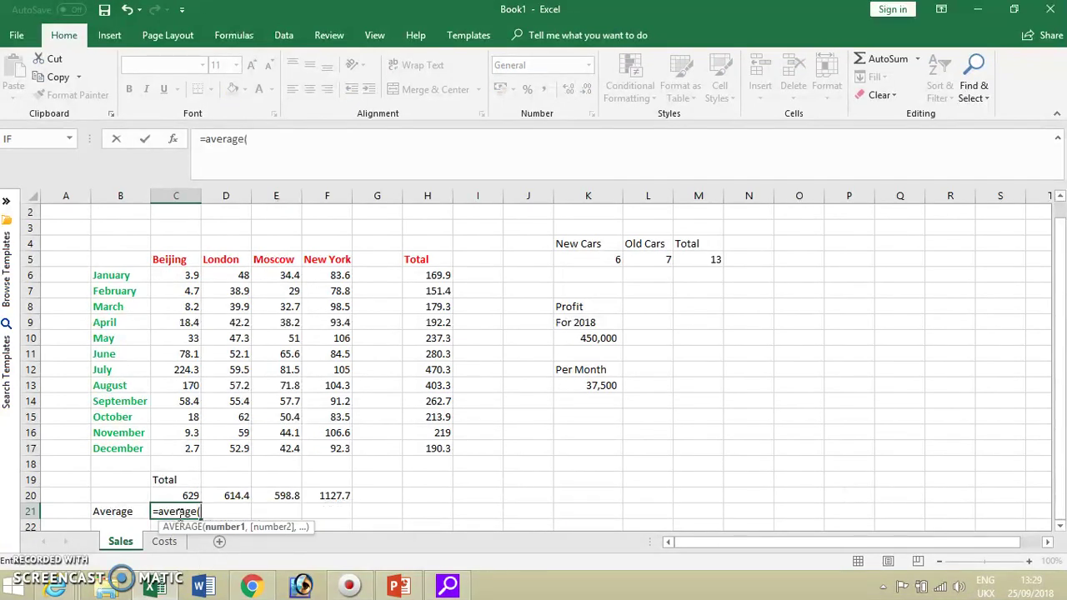
pyautogui.moveTo(185, 271); pyautogui.dragTo(190, 442)
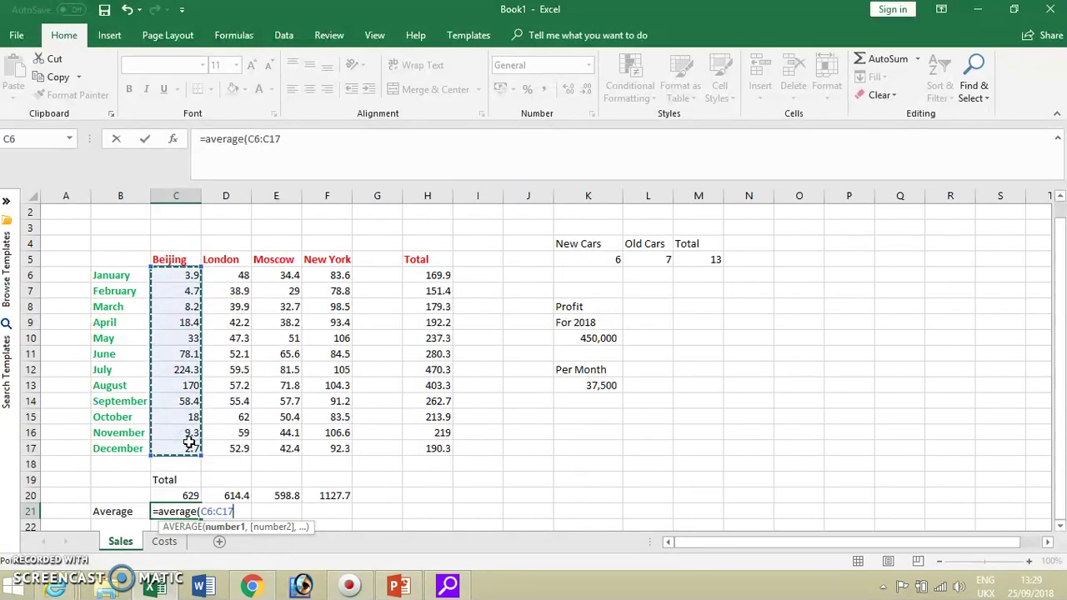
pyautogui.press('Return')
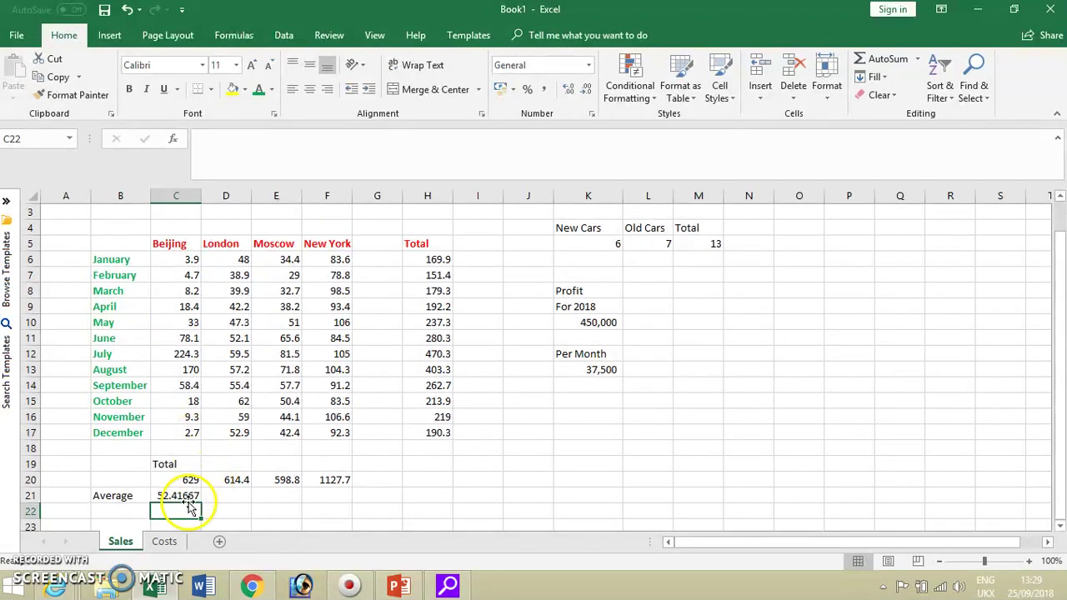
# Step: Reduce the Beijing average in C21 to two decimal places
pyautogui.click(181, 497)
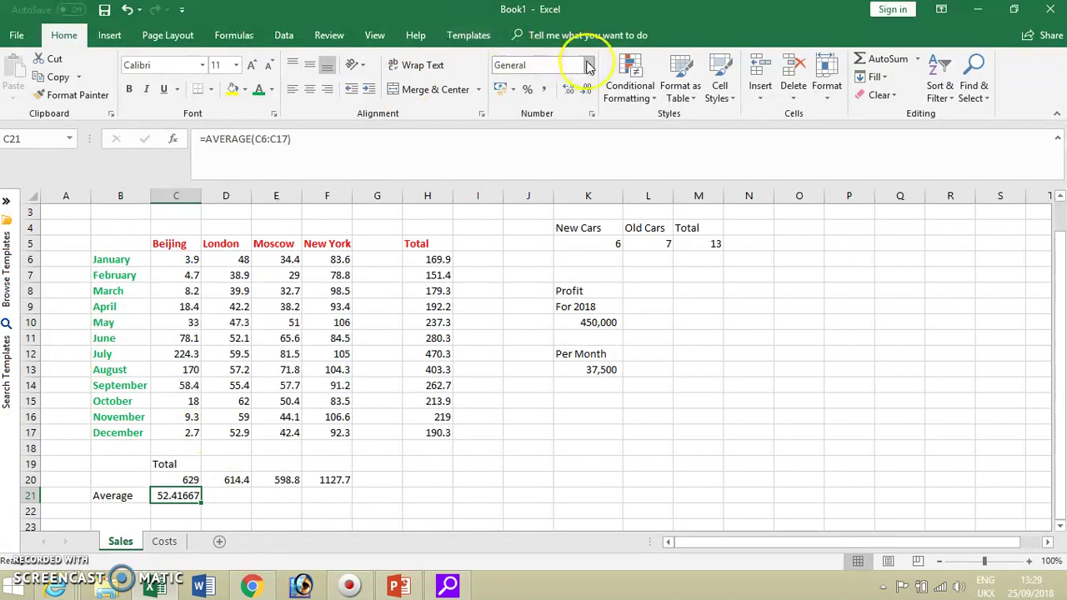
pyautogui.click(587, 89)
pyautogui.click(587, 89)
pyautogui.click(587, 89)
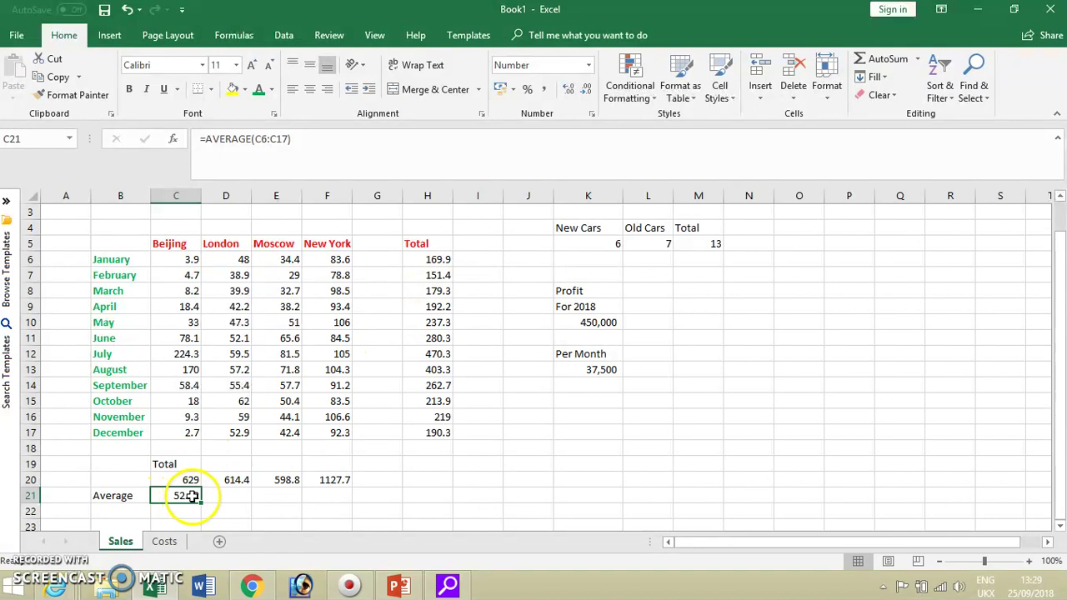
pyautogui.click(226, 495)
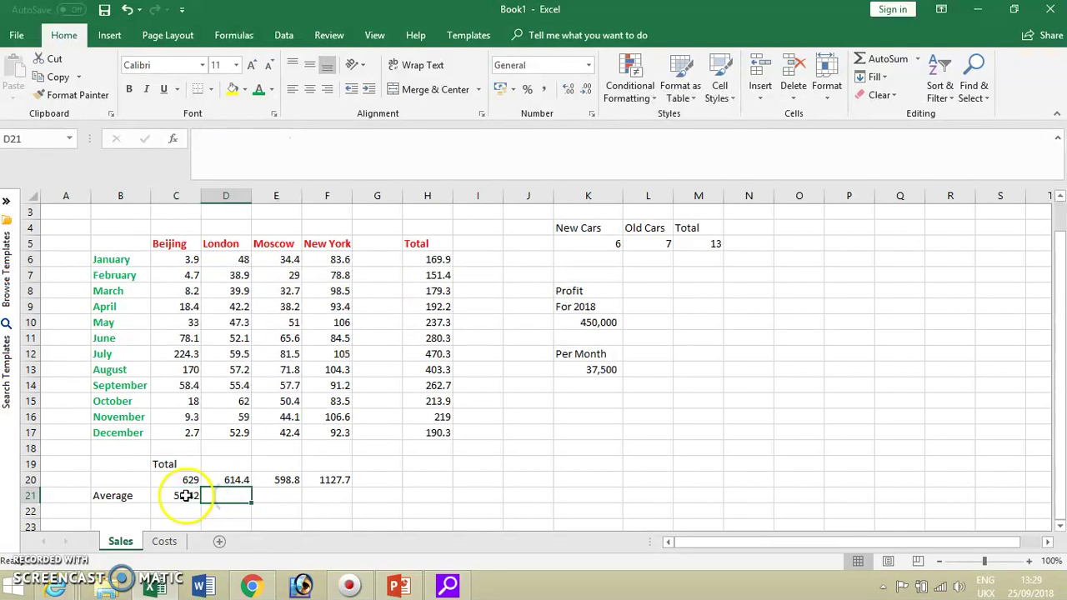
pyautogui.click(189, 495)
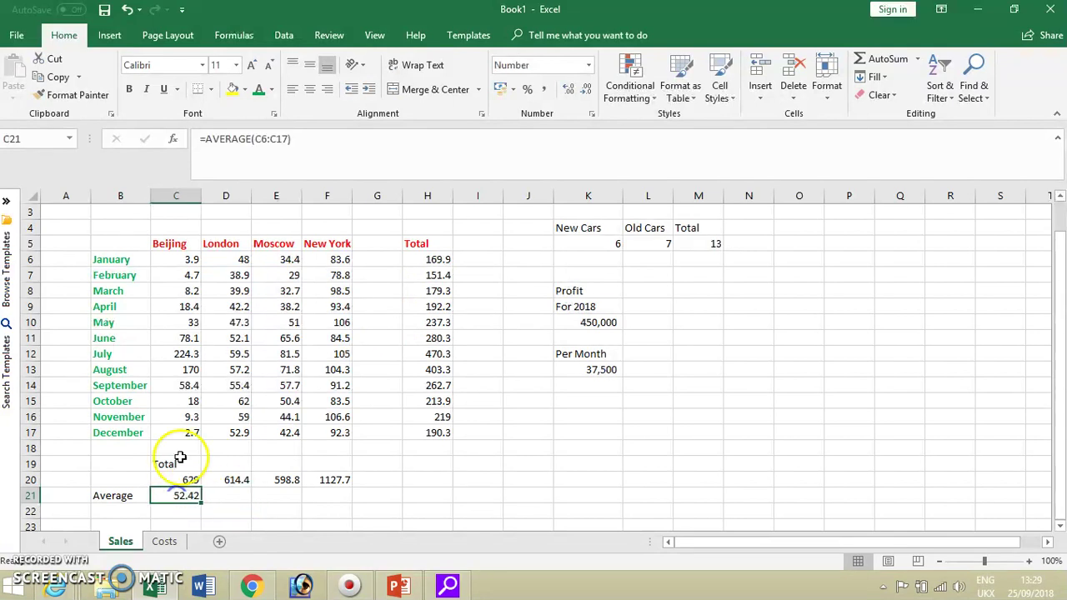
# Step: Set the July figure for Beijing in C12 to 24
pyautogui.click(186, 353)
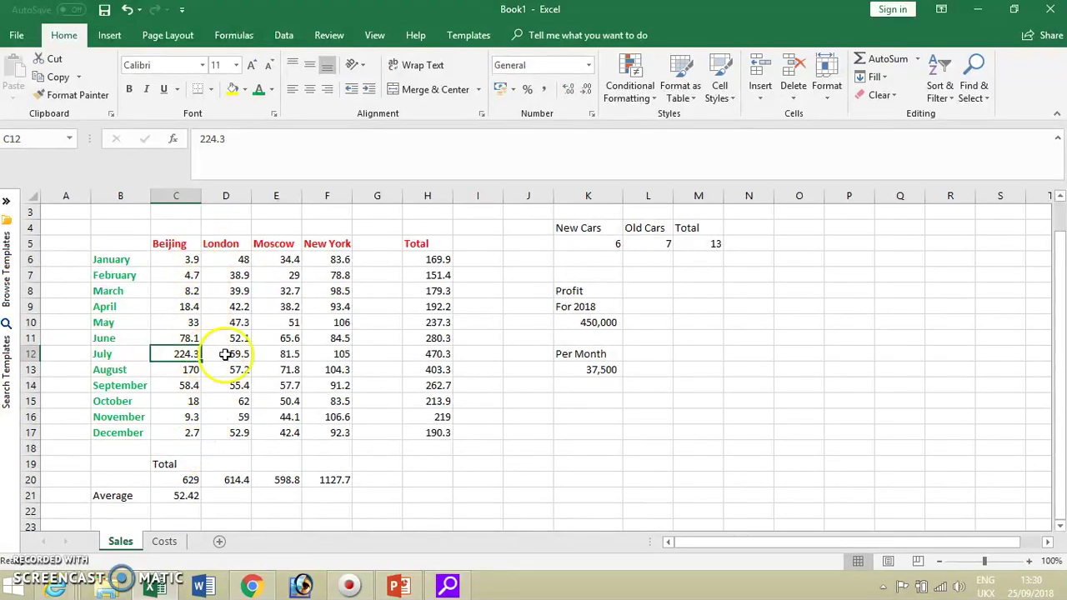
pyautogui.write('24')
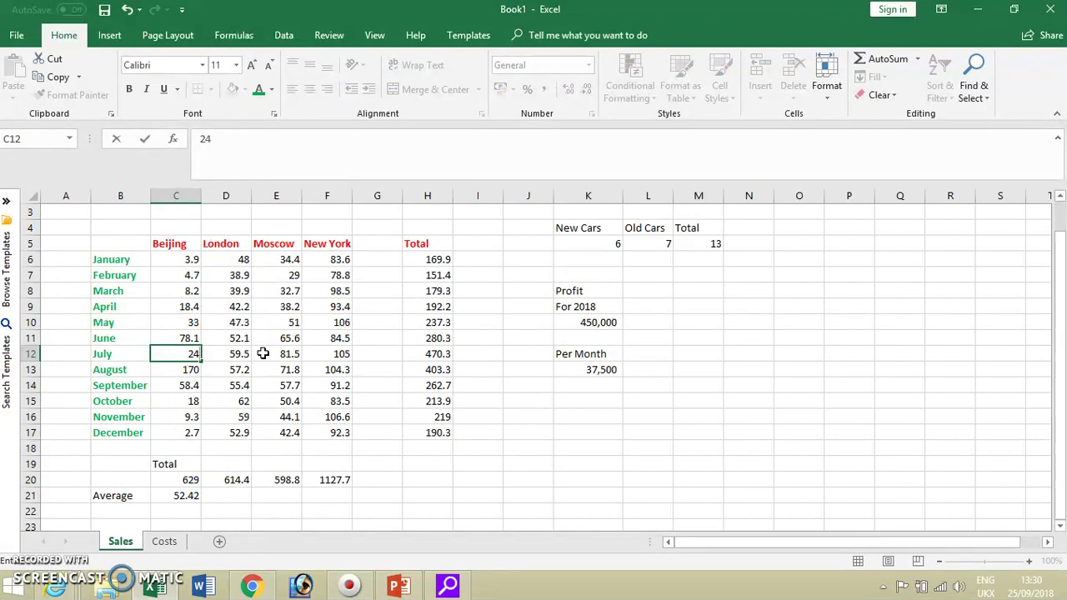
pyautogui.press('Return')
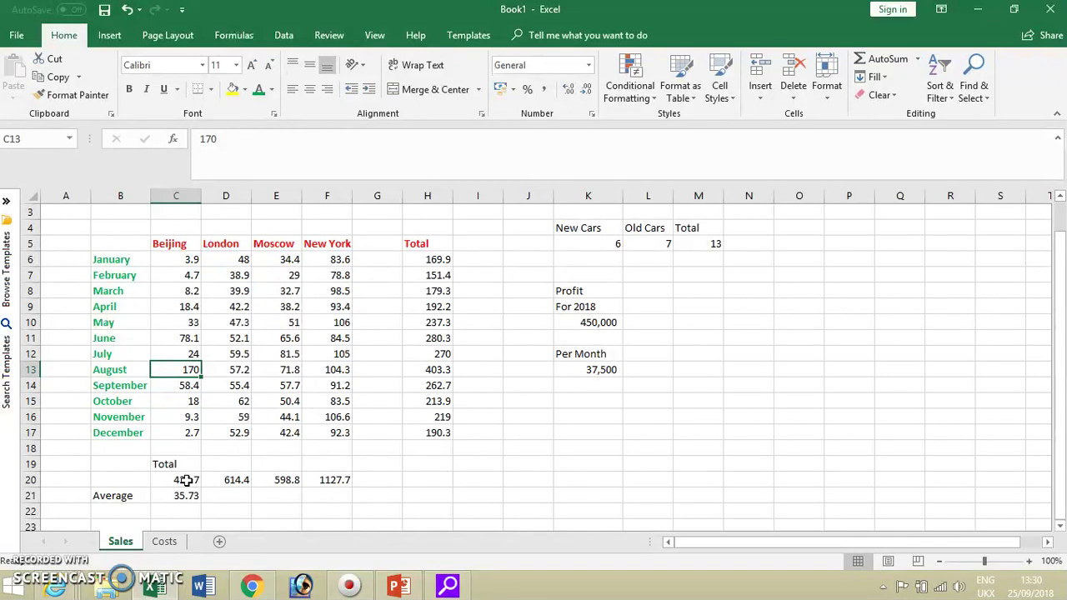
# Step: Undo the change to Beijing's July figure, redo it, and repeat the cycle, finishing with the change undone
pyautogui.hotkey('ctrl', 'z')
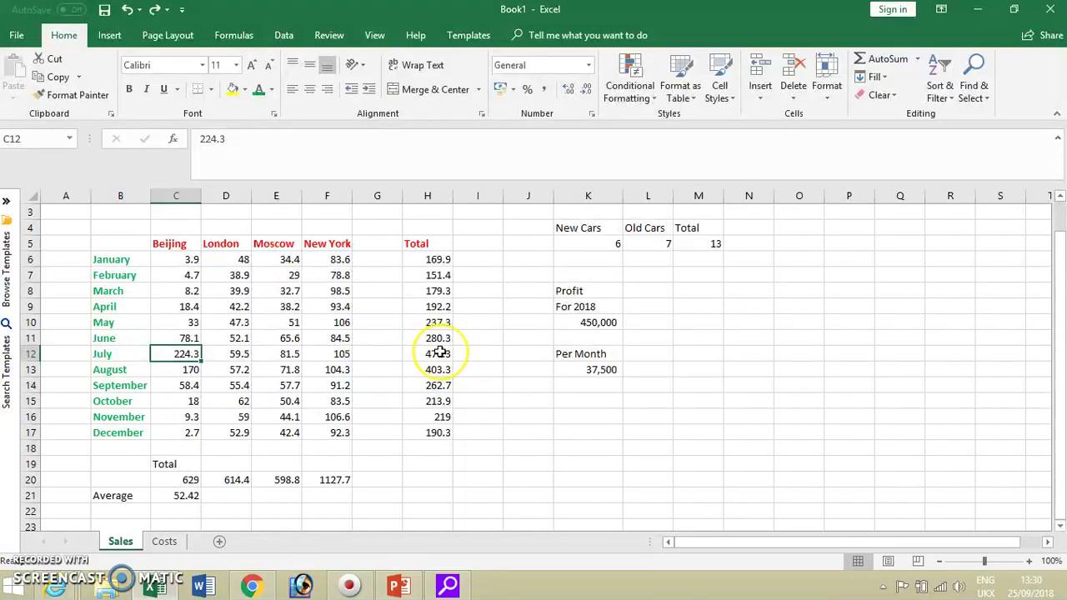
pyautogui.hotkey('ctrl', 'y')
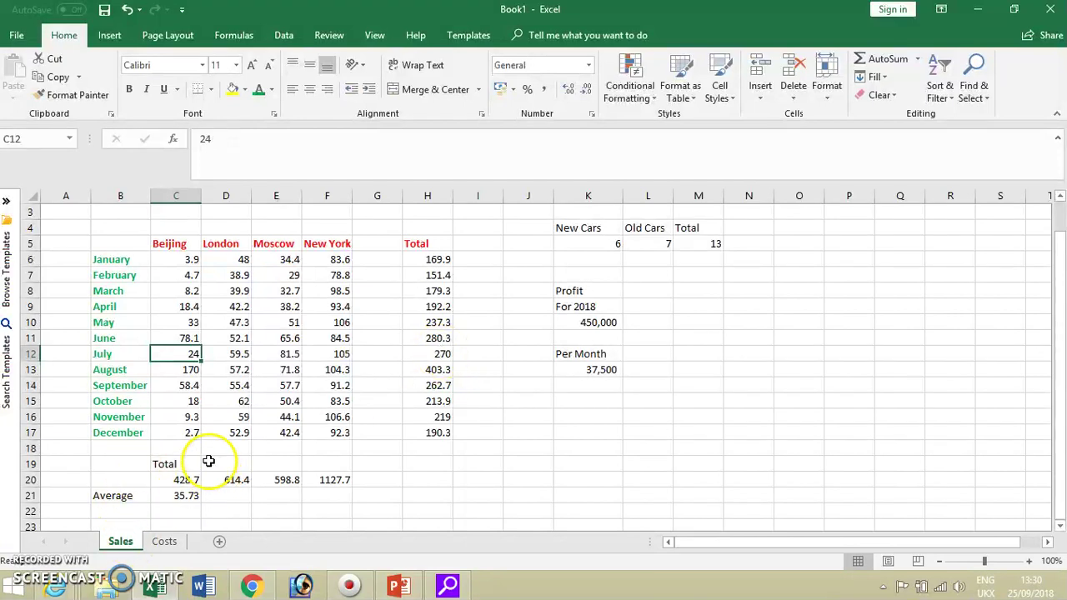
pyautogui.click(128, 10)
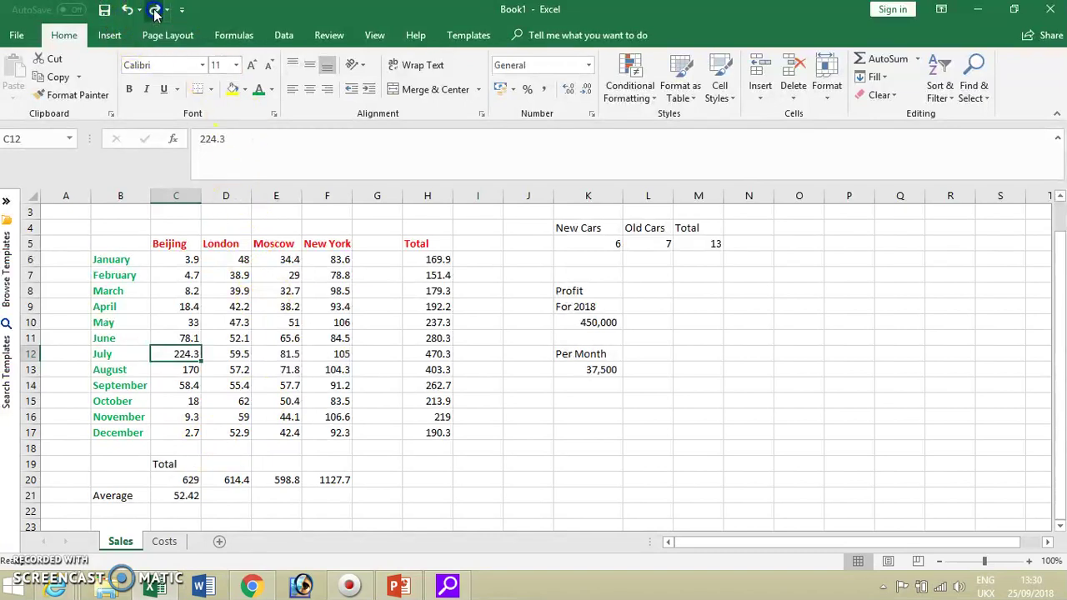
pyautogui.click(155, 11)
pyautogui.click(129, 10)
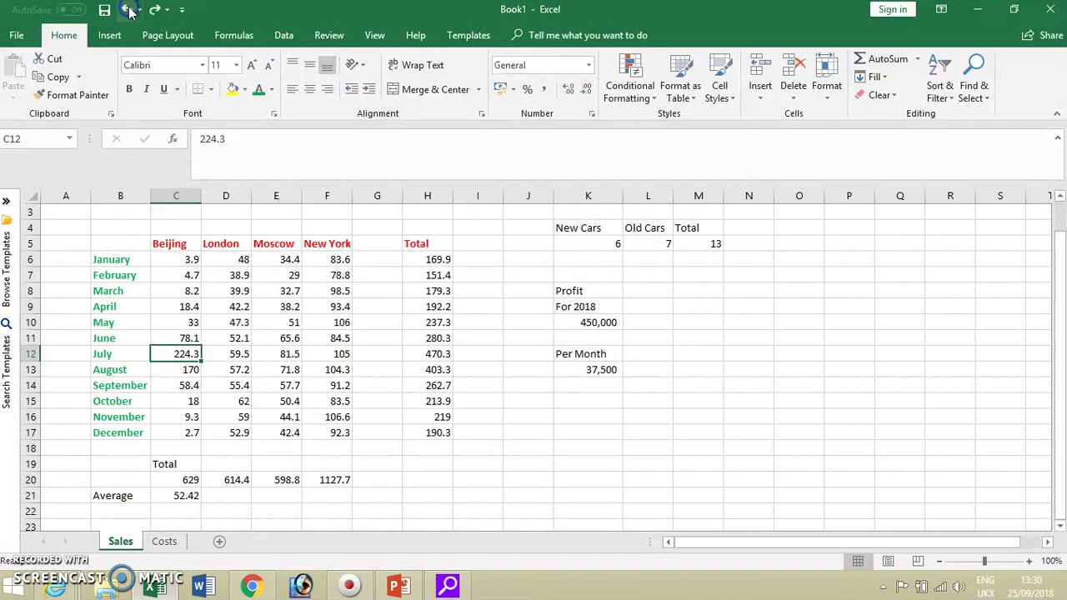
# Step: Check the formulas behind the monthly profit in K13 and the car total in M5
pyautogui.click(609, 369)
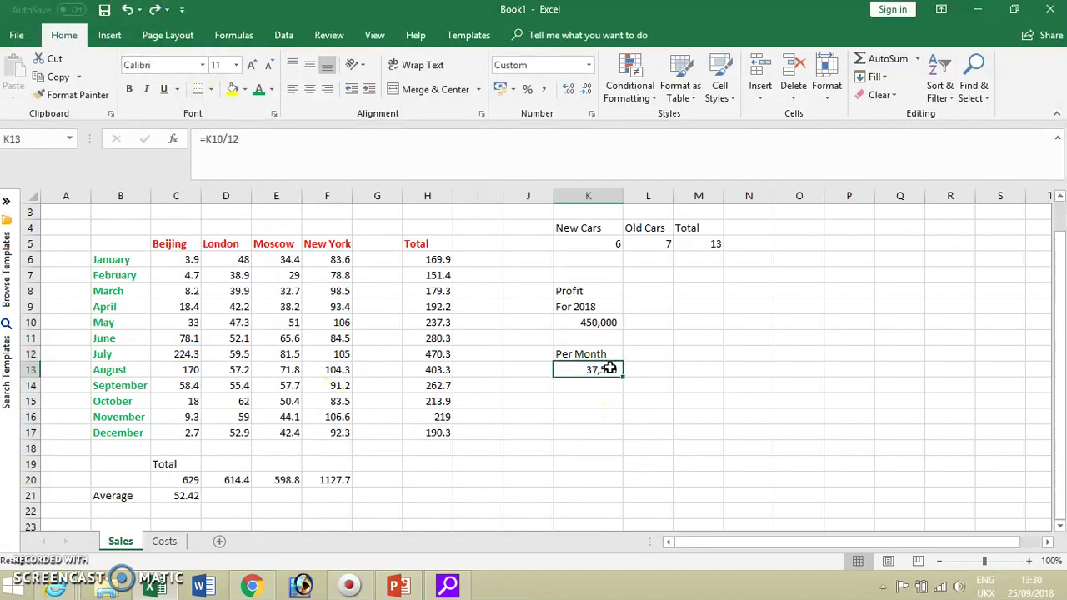
pyautogui.click(715, 244)
pyautogui.click(126, 9)
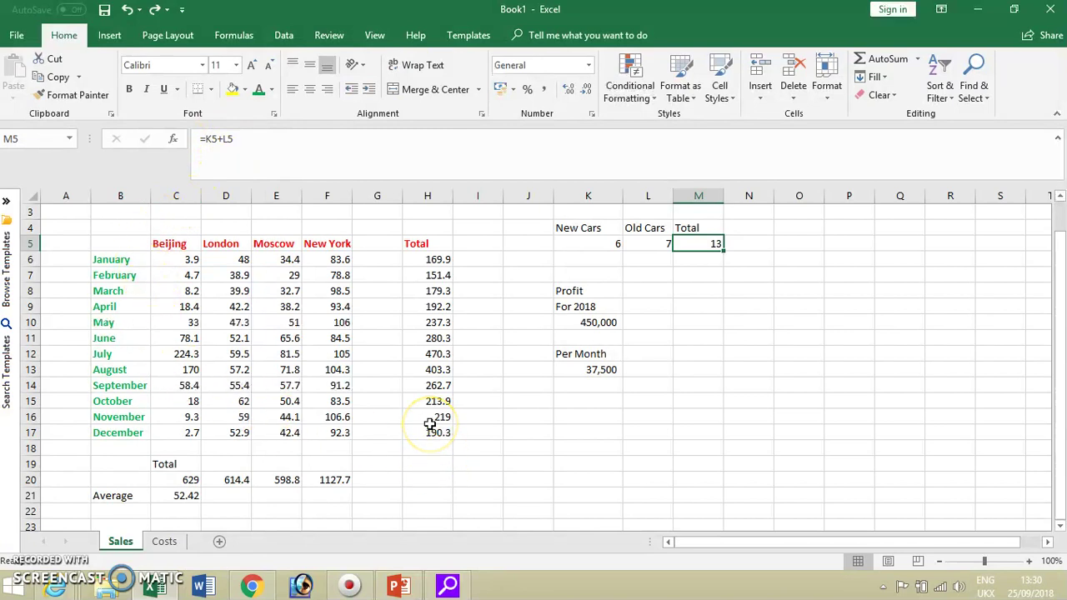
# Step: Start saving the workbook under a new name and browse for a folder to store it in
pyautogui.click(18, 36)
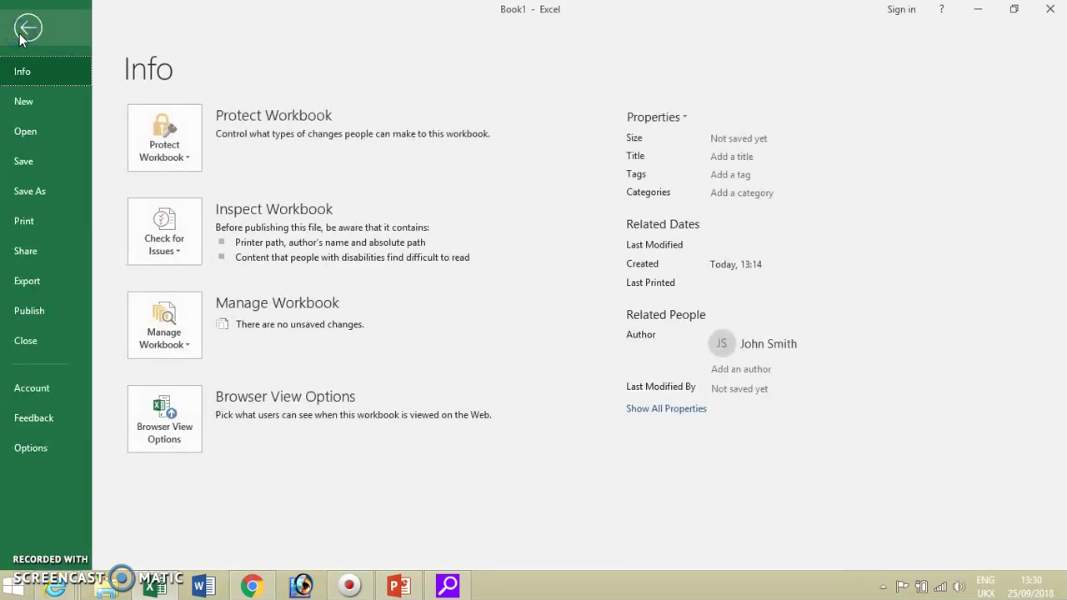
pyautogui.click(30, 191)
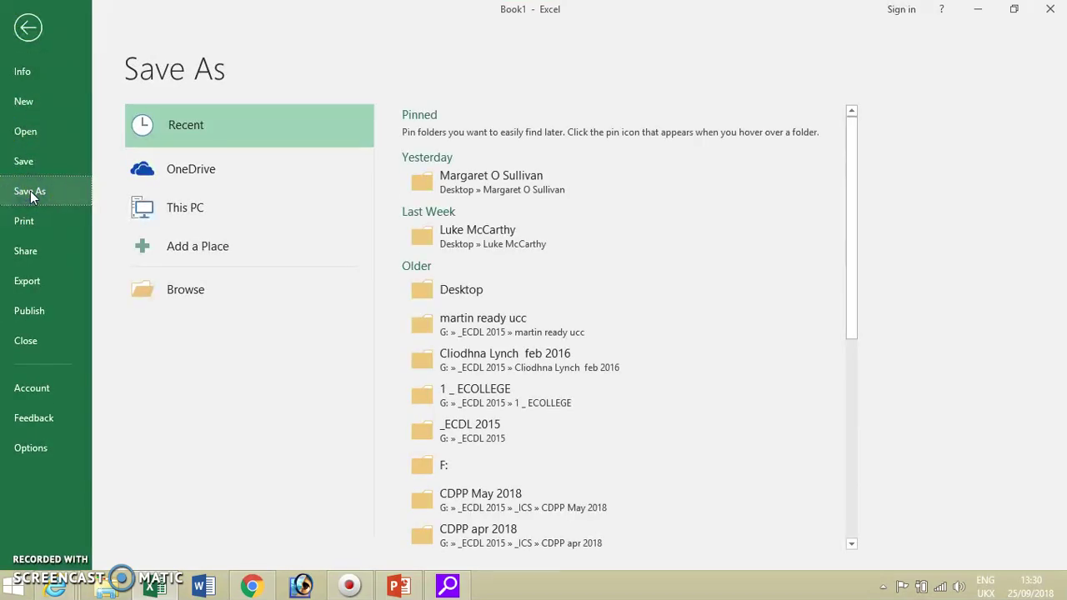
pyautogui.click(173, 291)
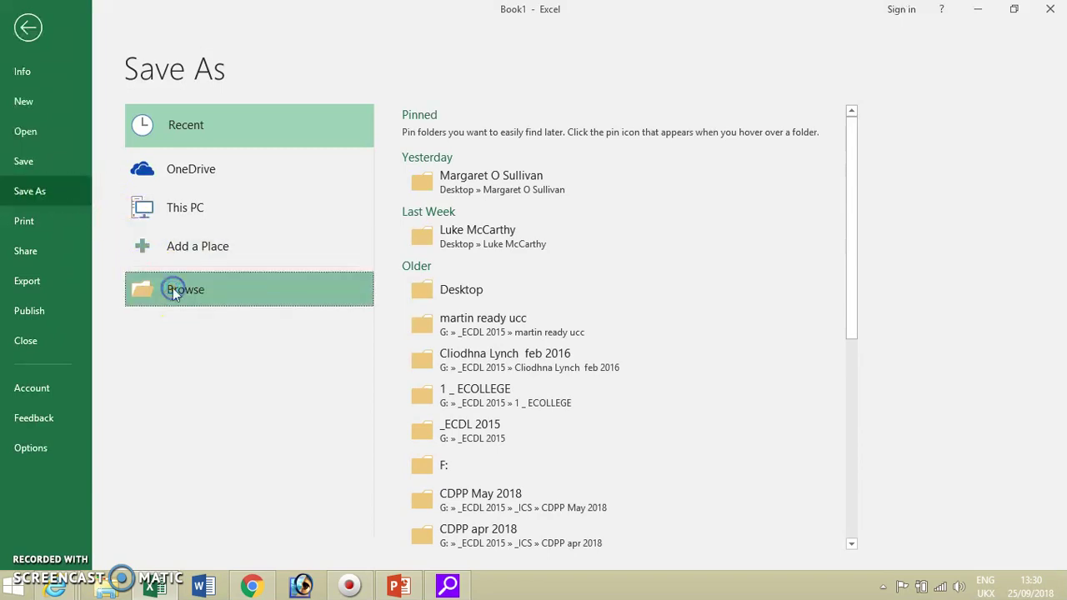